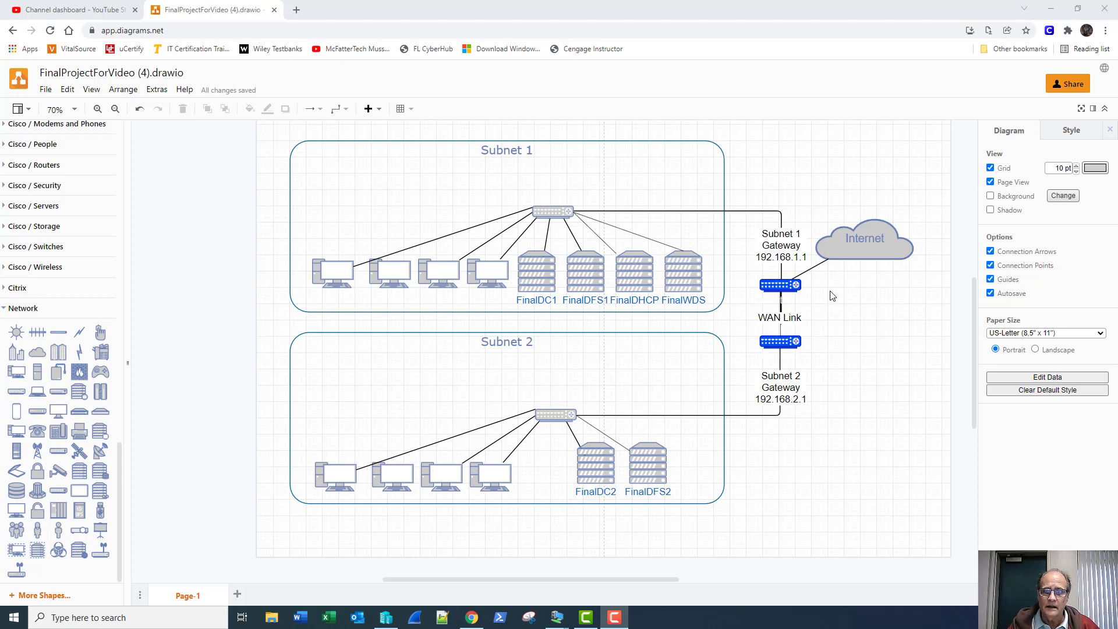
# - Fill the FinalDC1 server icon with the blue swatch
pyautogui.click(779, 284)
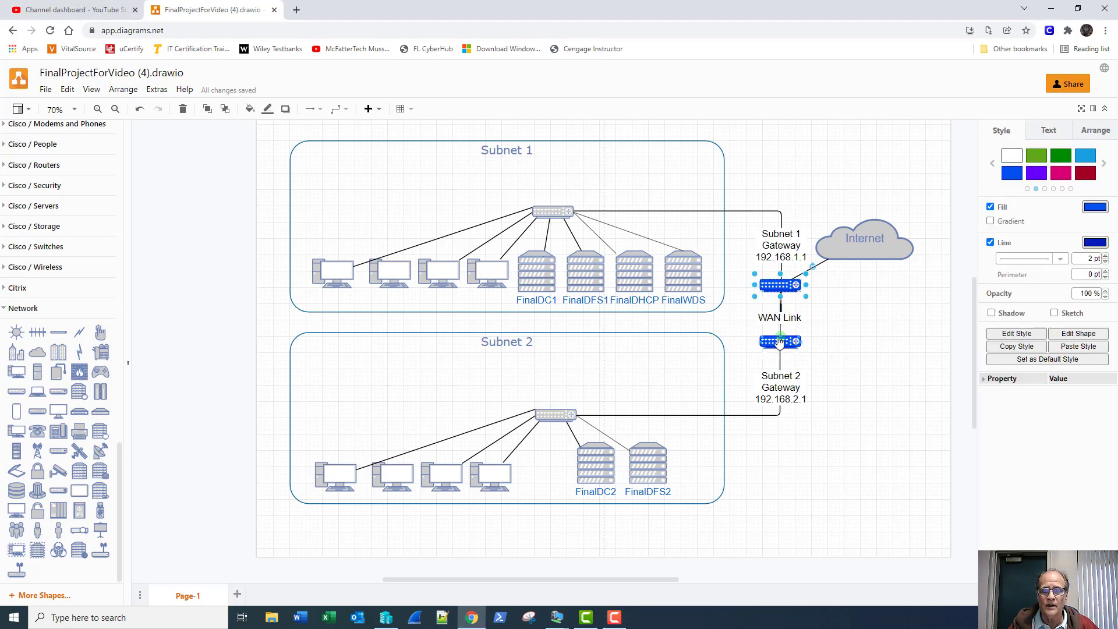
pyautogui.click(780, 341)
pyautogui.click(867, 351)
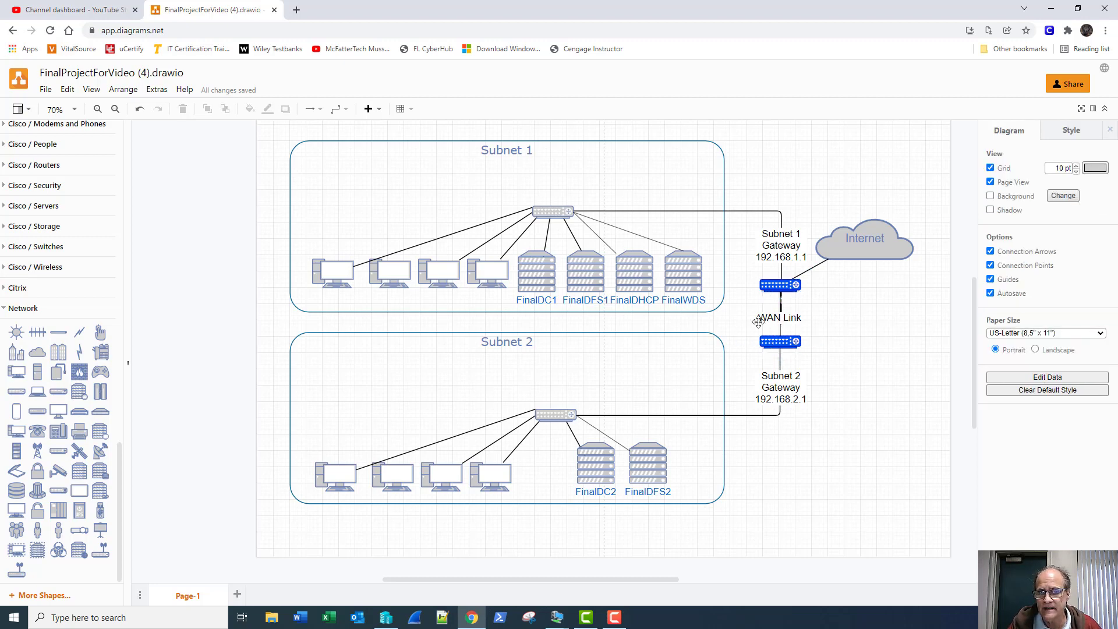
pyautogui.click(537, 277)
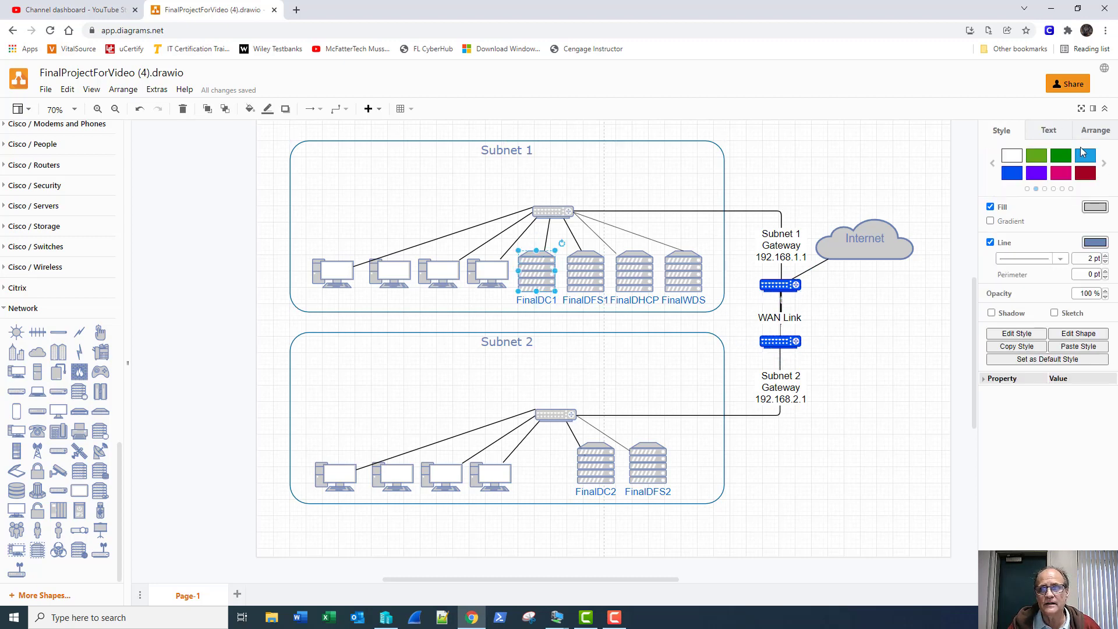
pyautogui.click(1012, 173)
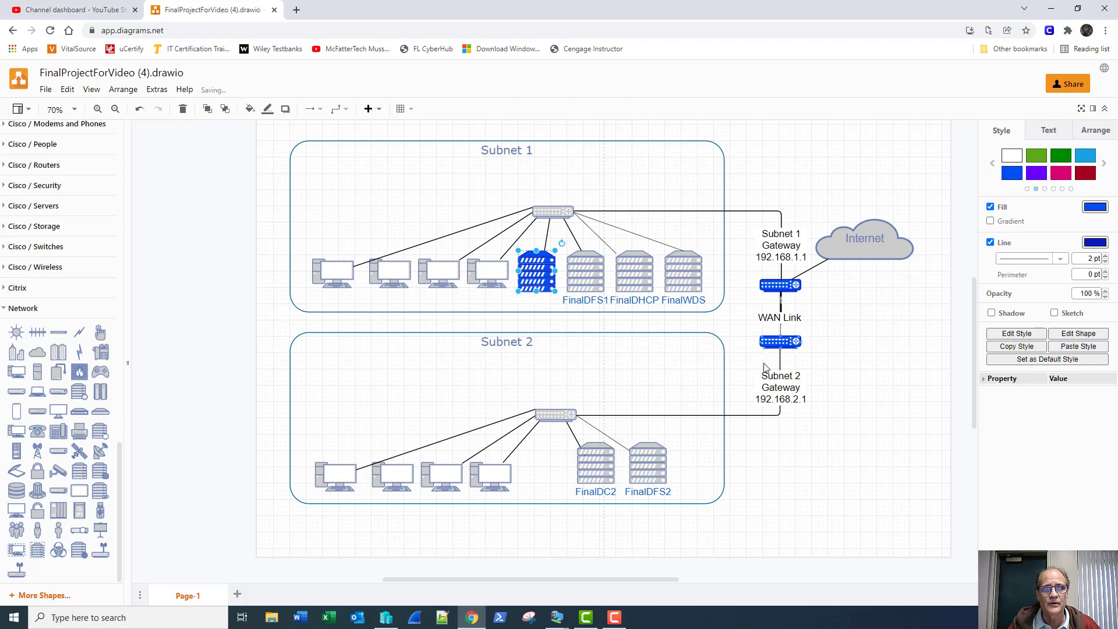
# - Fill the FinalDC2 and FinalDHCP server icons blue as well
pyautogui.click(593, 466)
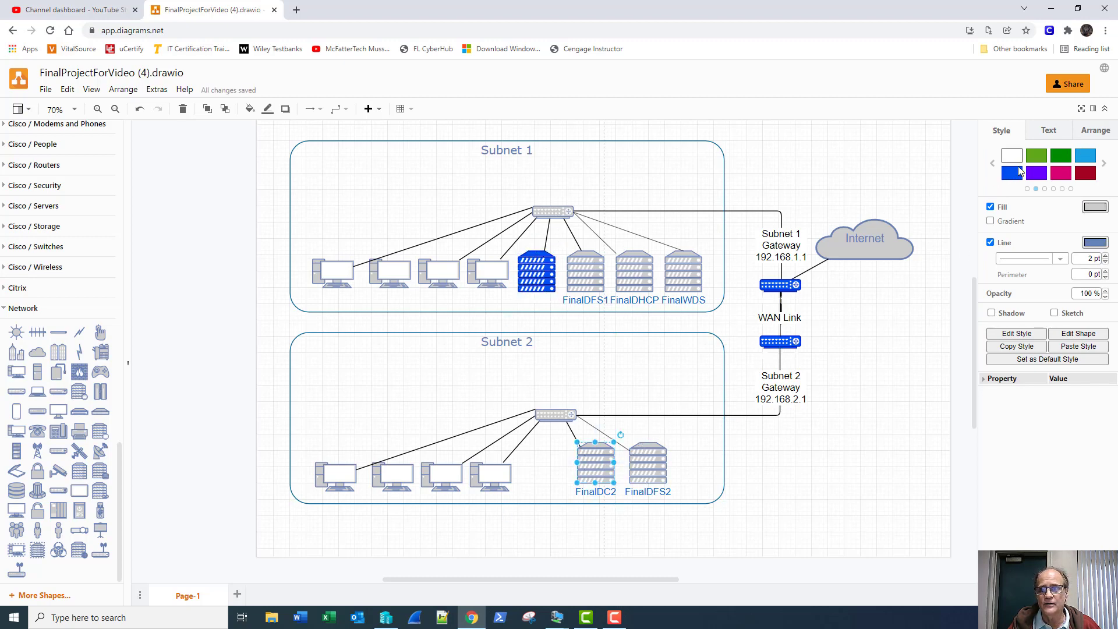
pyautogui.click(1012, 173)
pyautogui.click(900, 441)
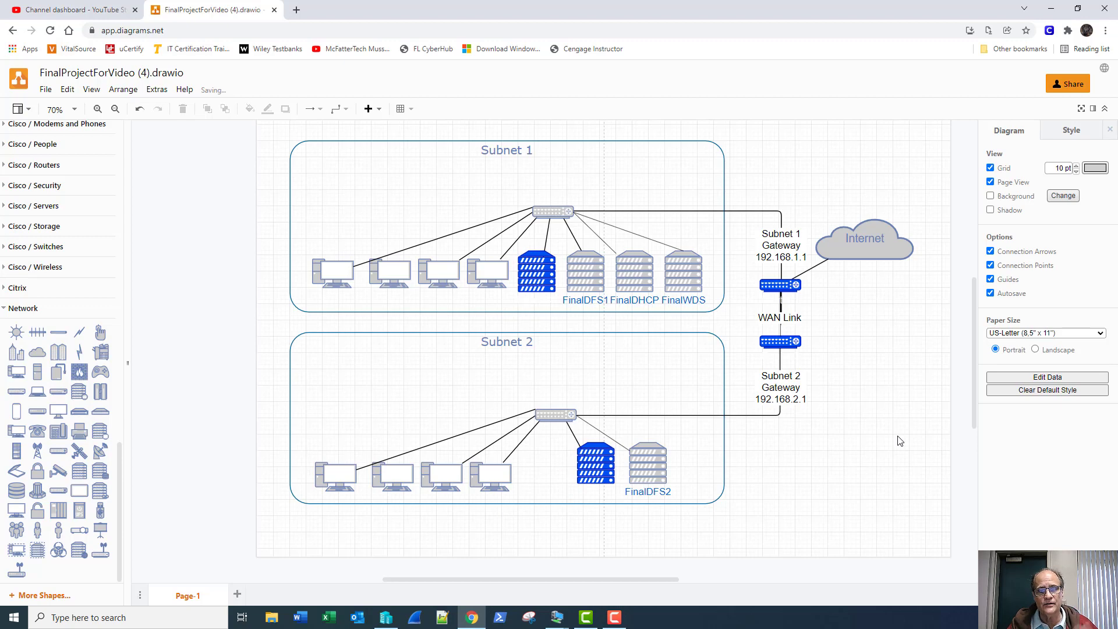
pyautogui.click(637, 278)
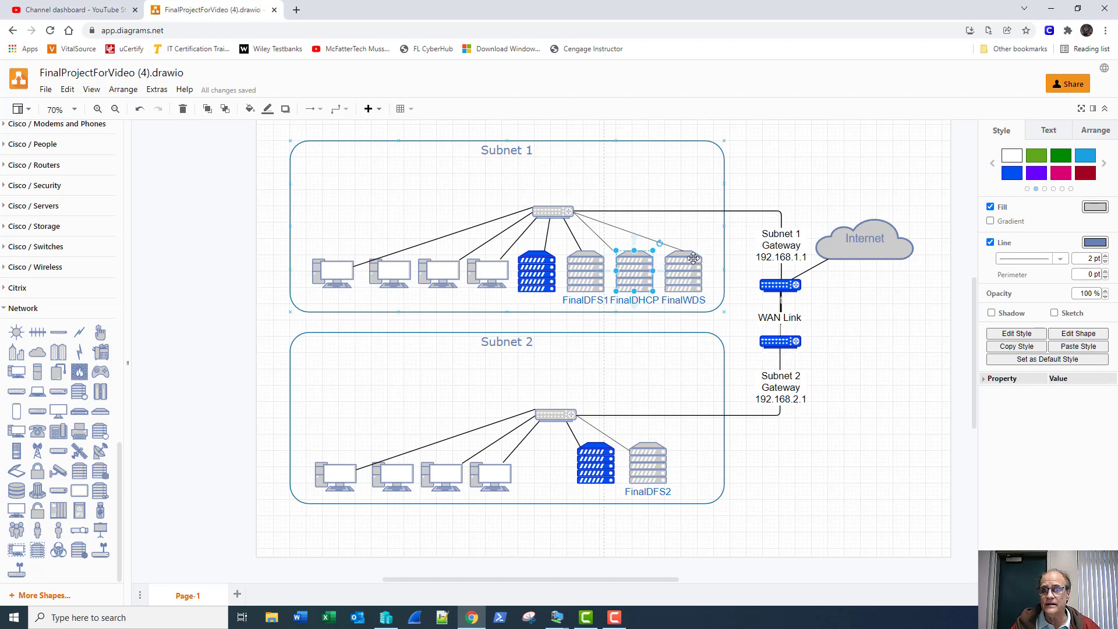
pyautogui.click(1012, 174)
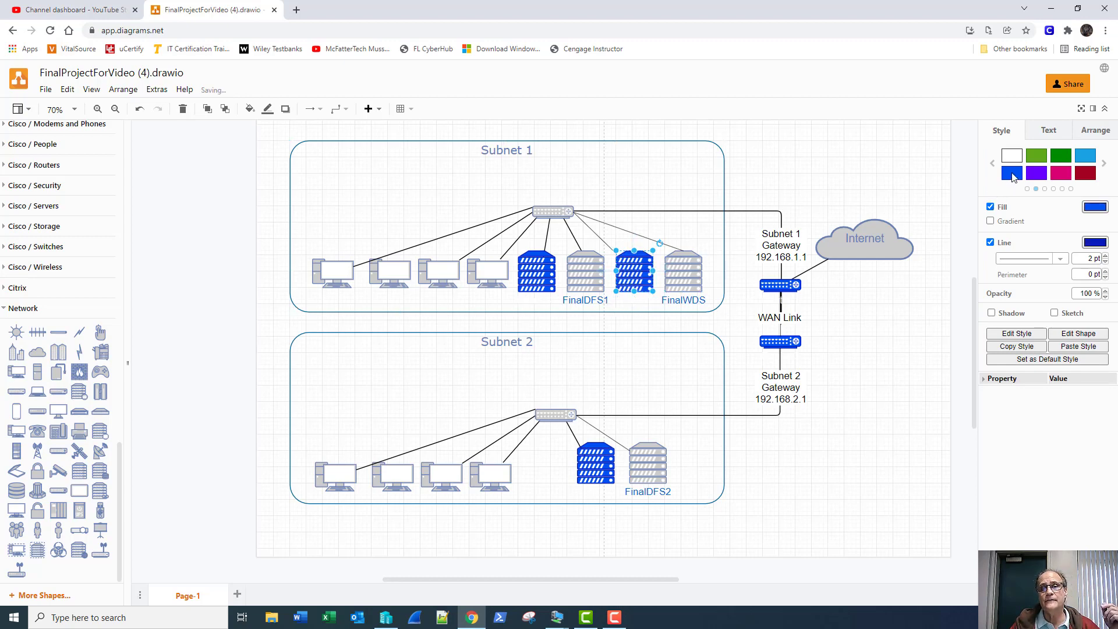
pyautogui.click(895, 424)
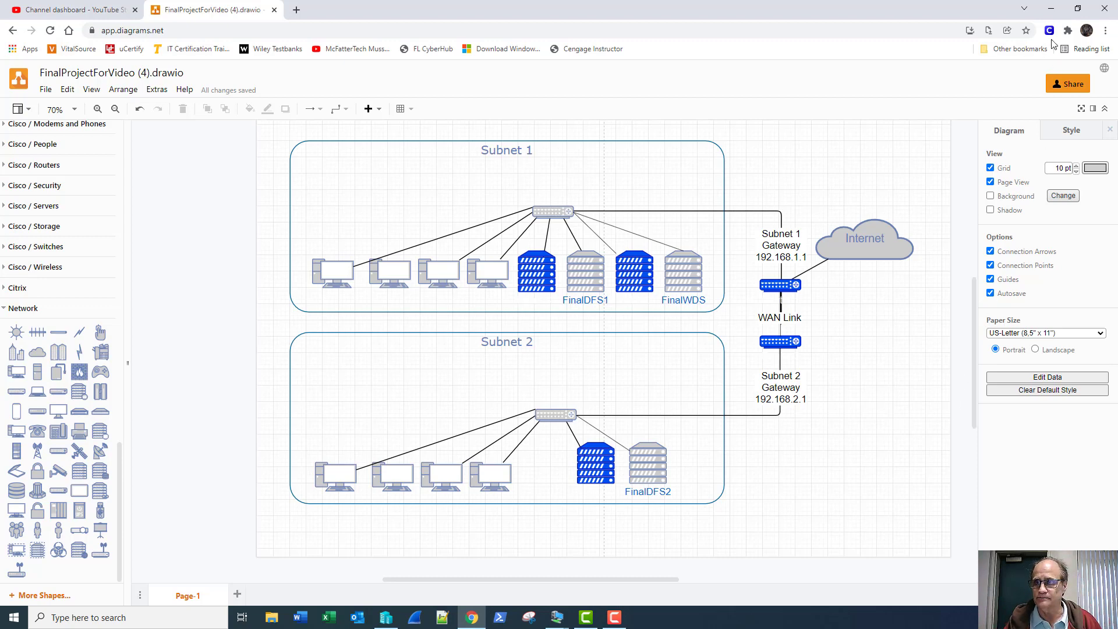
# - Minimize Chrome and show Local Server properties on FinalDFS2, then on FinalDFS1
pyautogui.click(1052, 10)
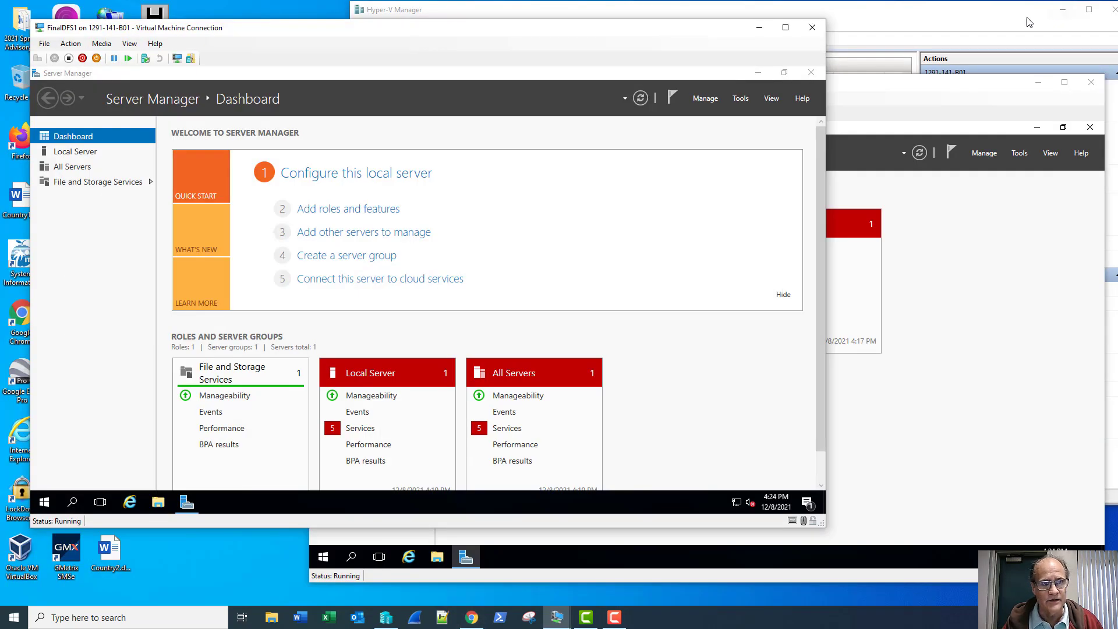
pyautogui.click(892, 91)
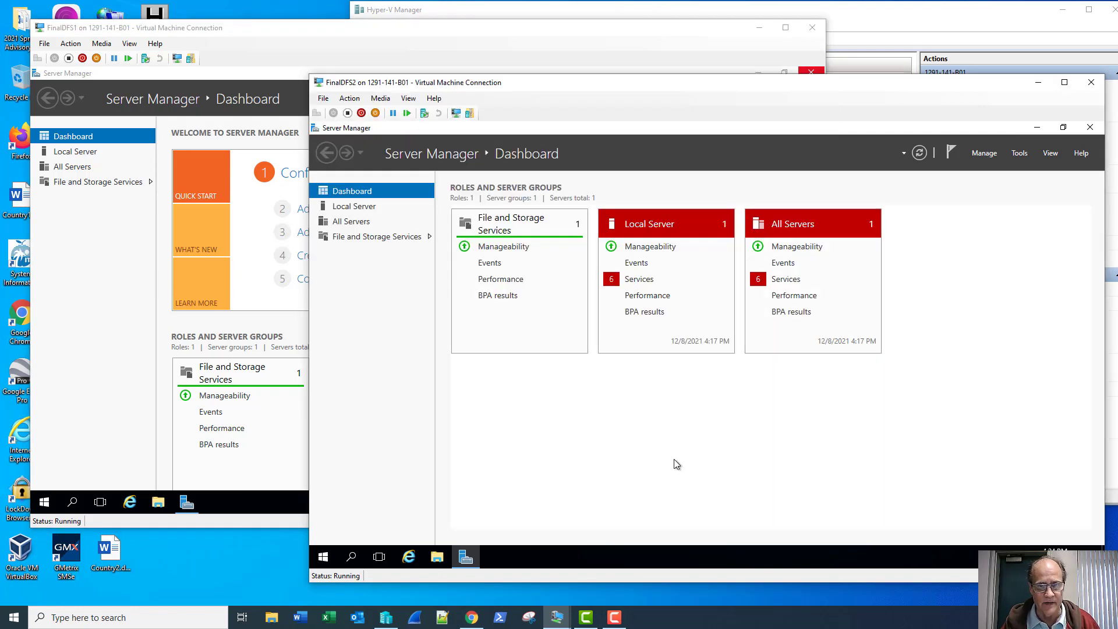
pyautogui.click(353, 207)
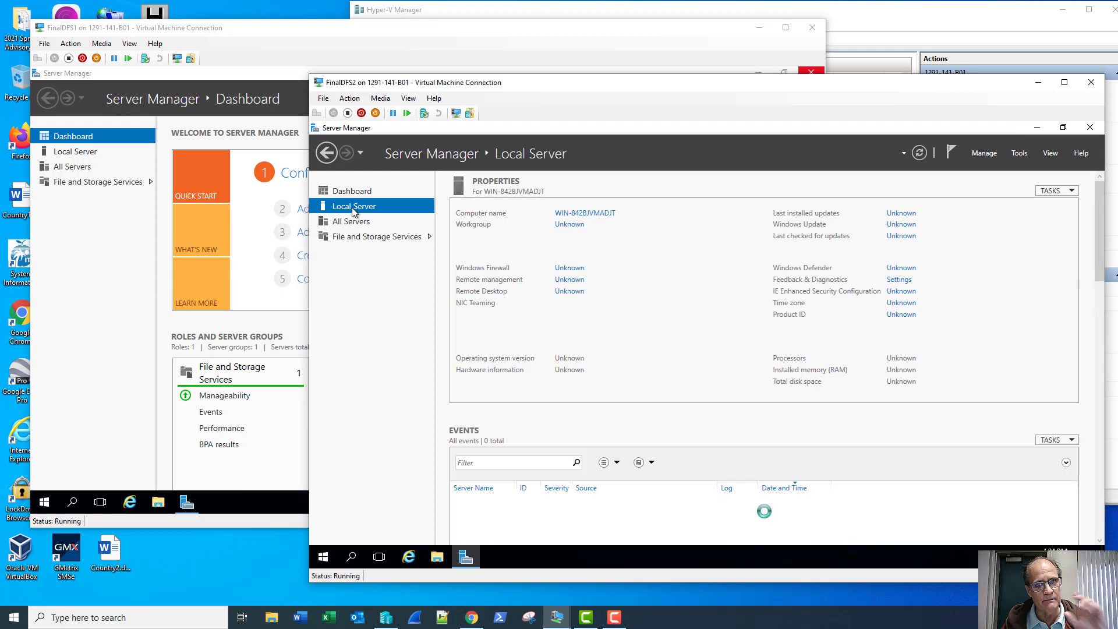
pyautogui.click(96, 152)
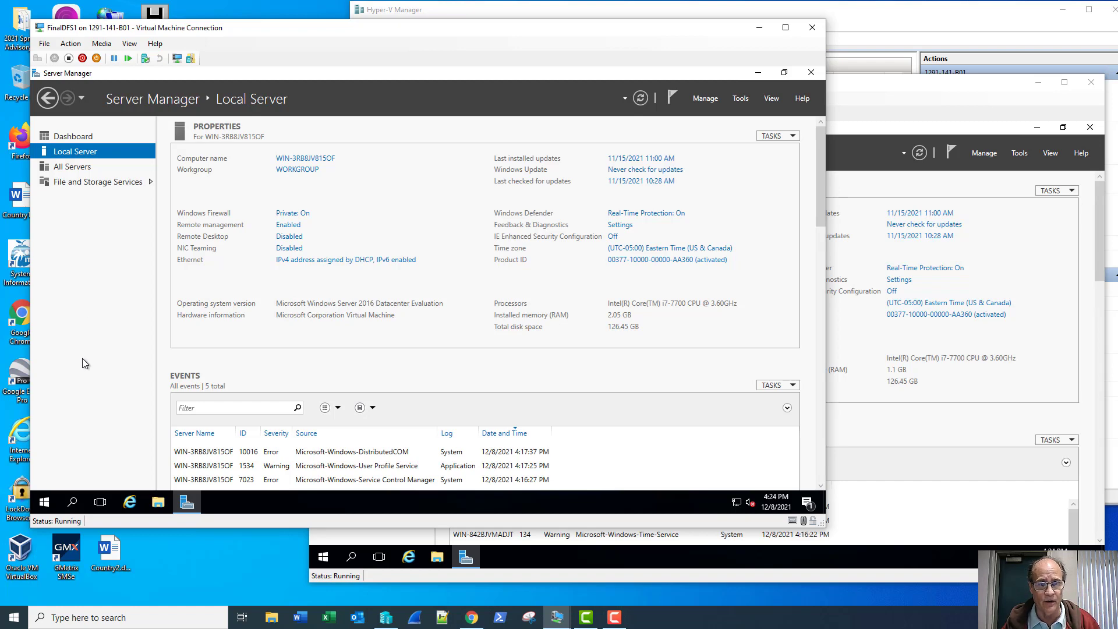
pyautogui.click(585, 618)
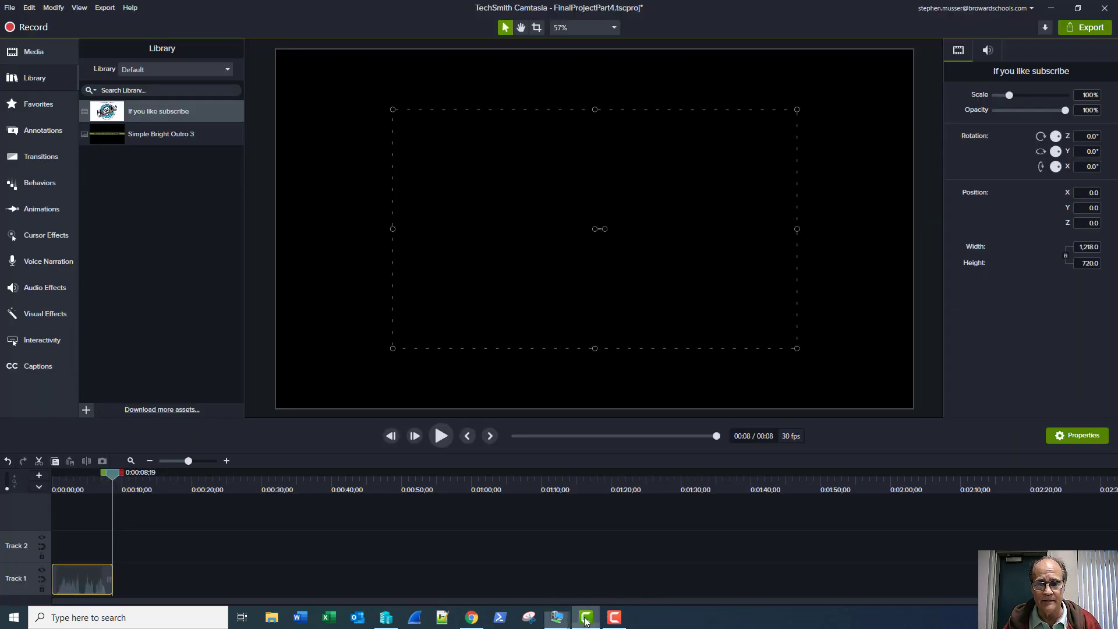
pyautogui.click(585, 618)
pyautogui.click(612, 618)
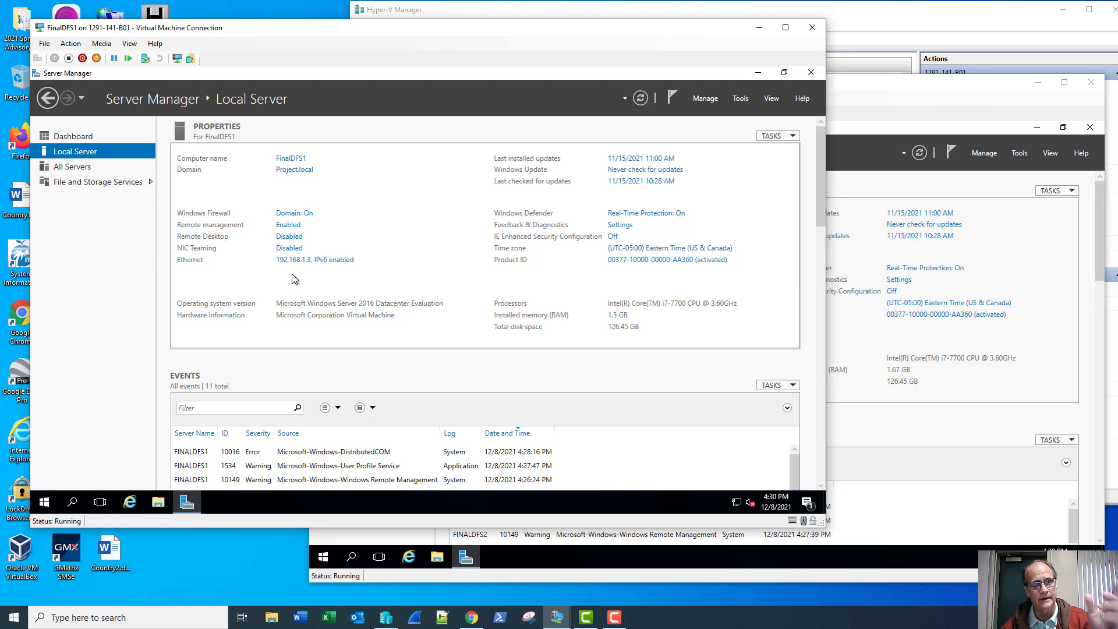
pyautogui.click(881, 116)
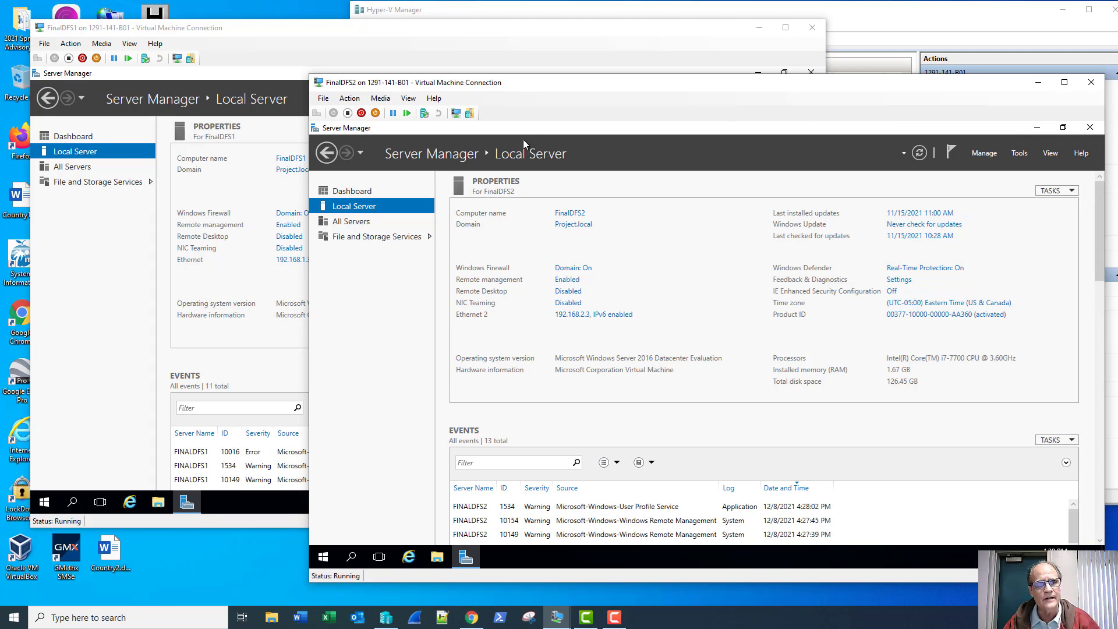
pyautogui.click(85, 285)
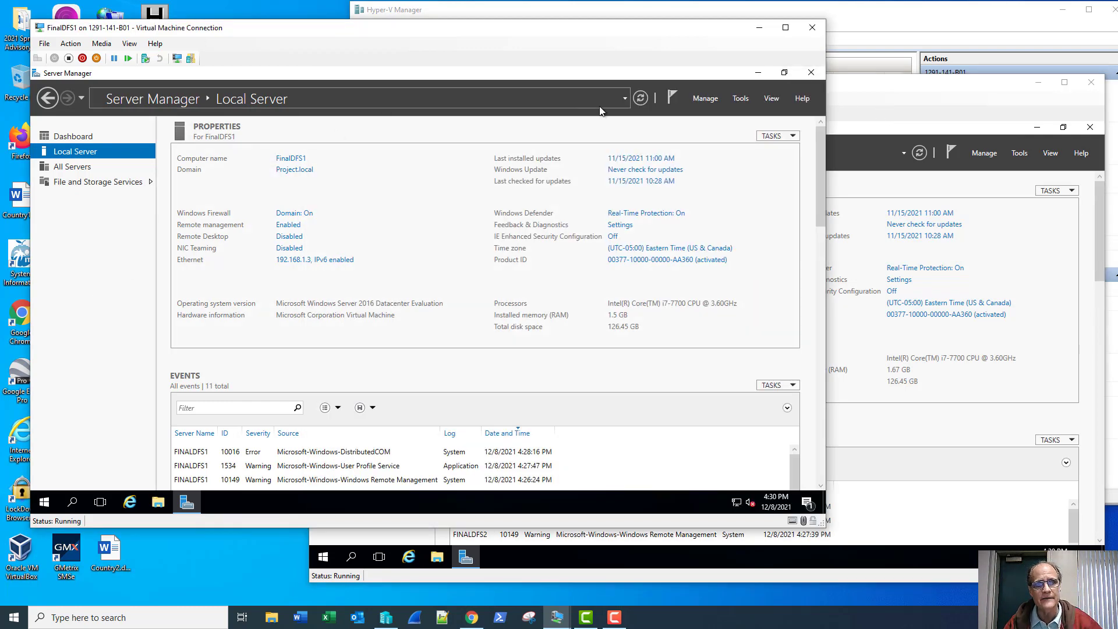
# - Launch Add Roles and Features on FINALDFS1 and select DFS Namespaces with its required features
pyautogui.click(706, 103)
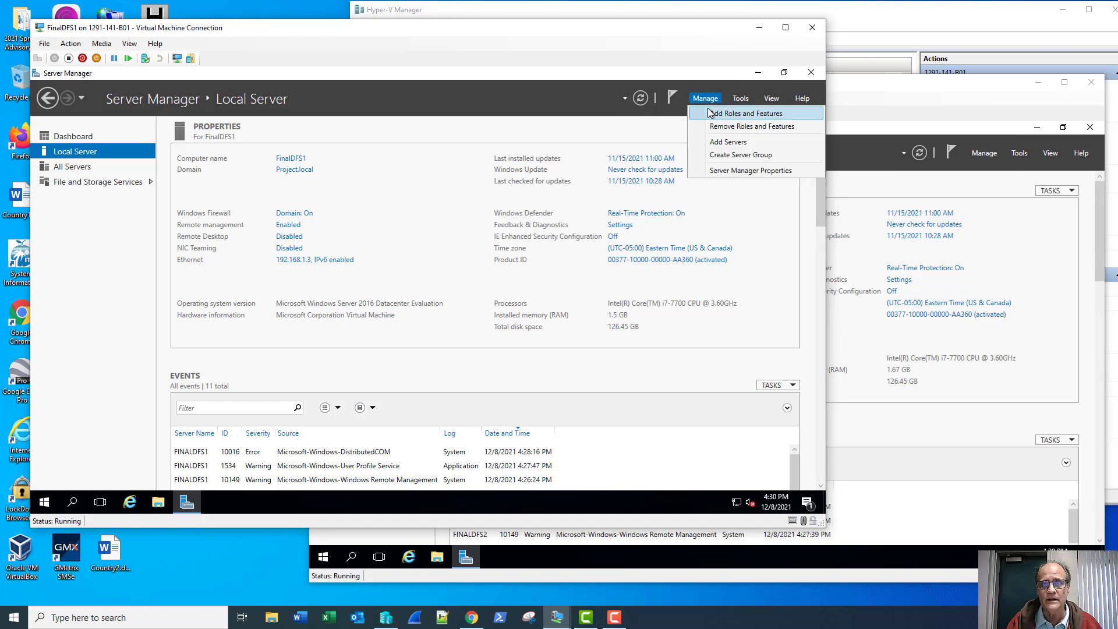
pyautogui.click(709, 113)
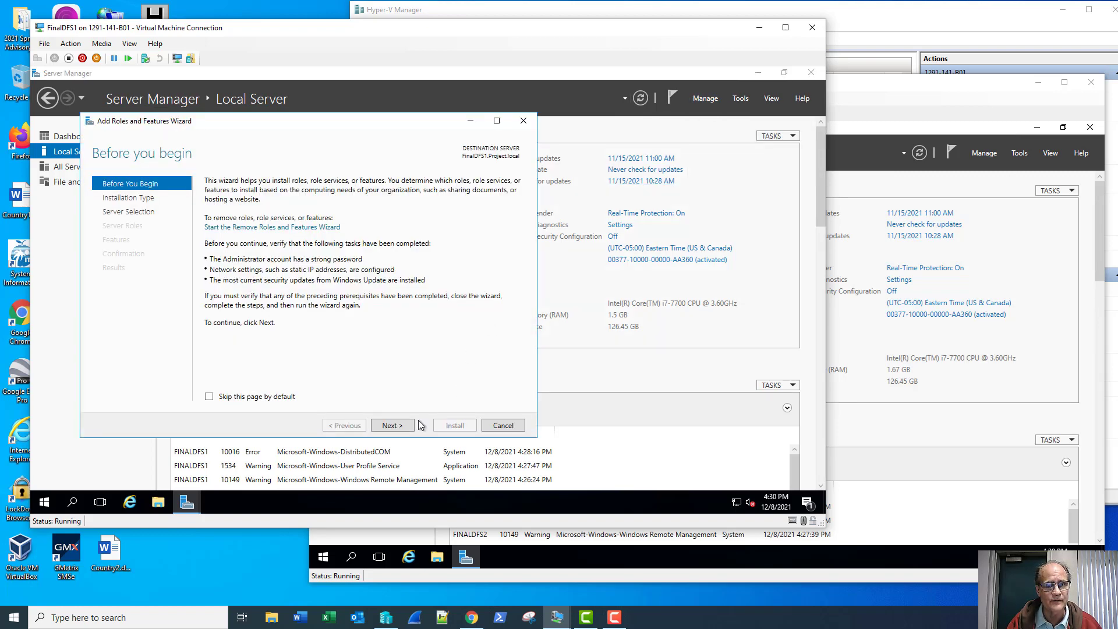
pyautogui.click(392, 426)
pyautogui.click(393, 425)
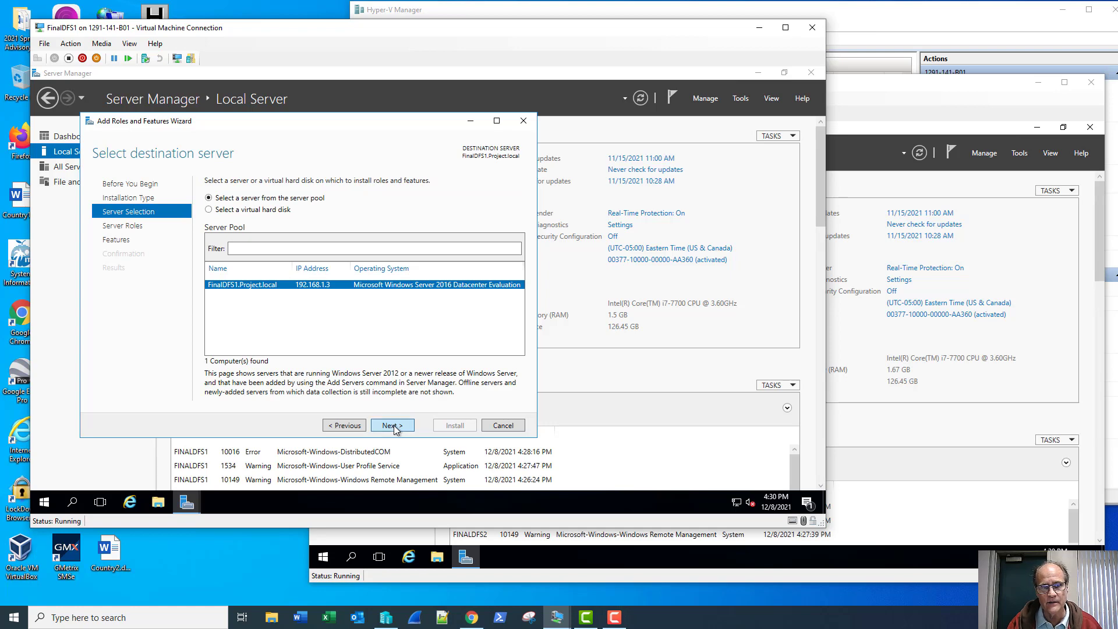
pyautogui.click(392, 425)
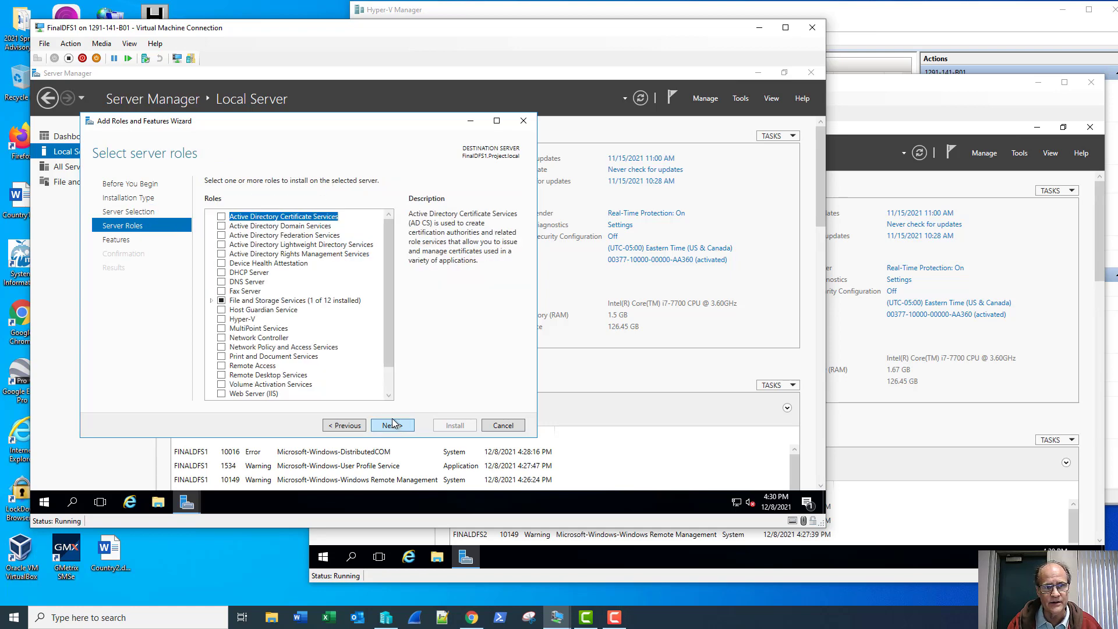
pyautogui.click(211, 300)
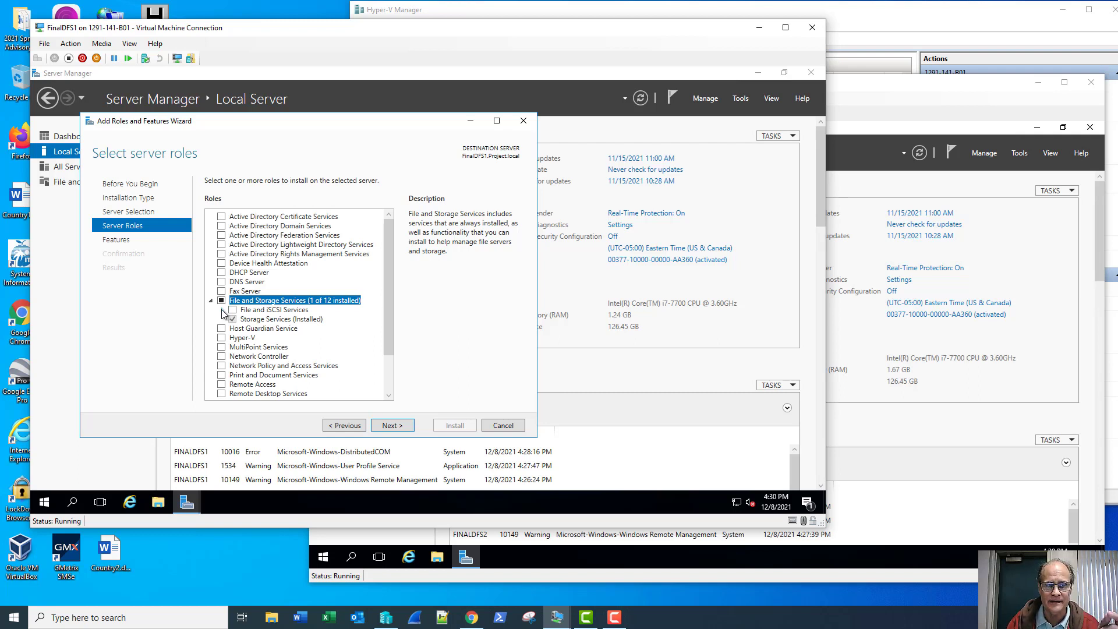
pyautogui.click(220, 310)
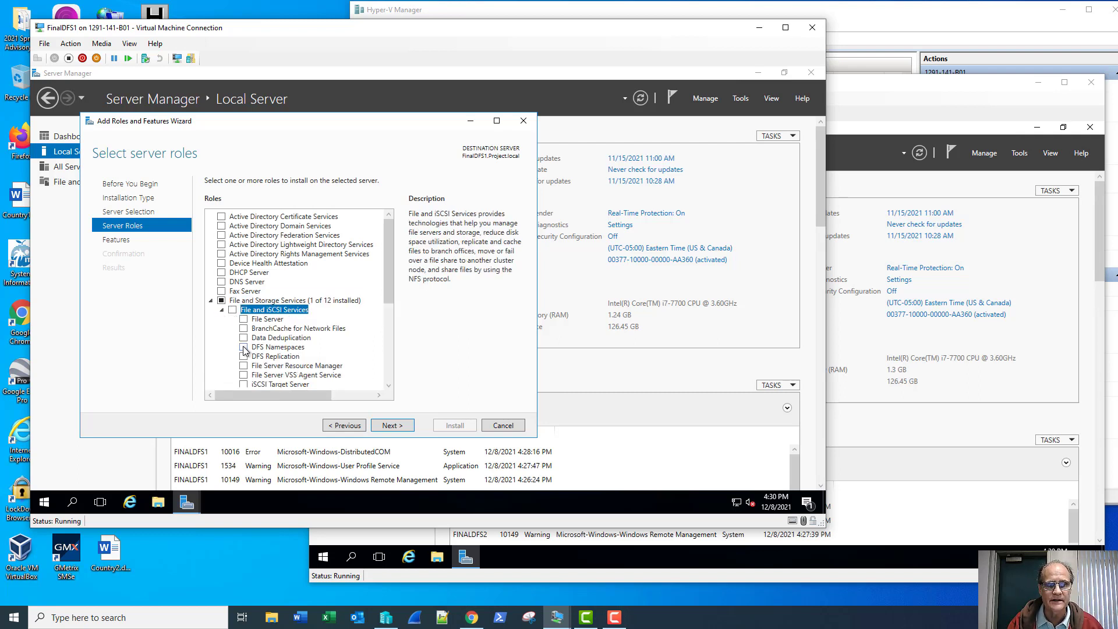
pyautogui.click(244, 348)
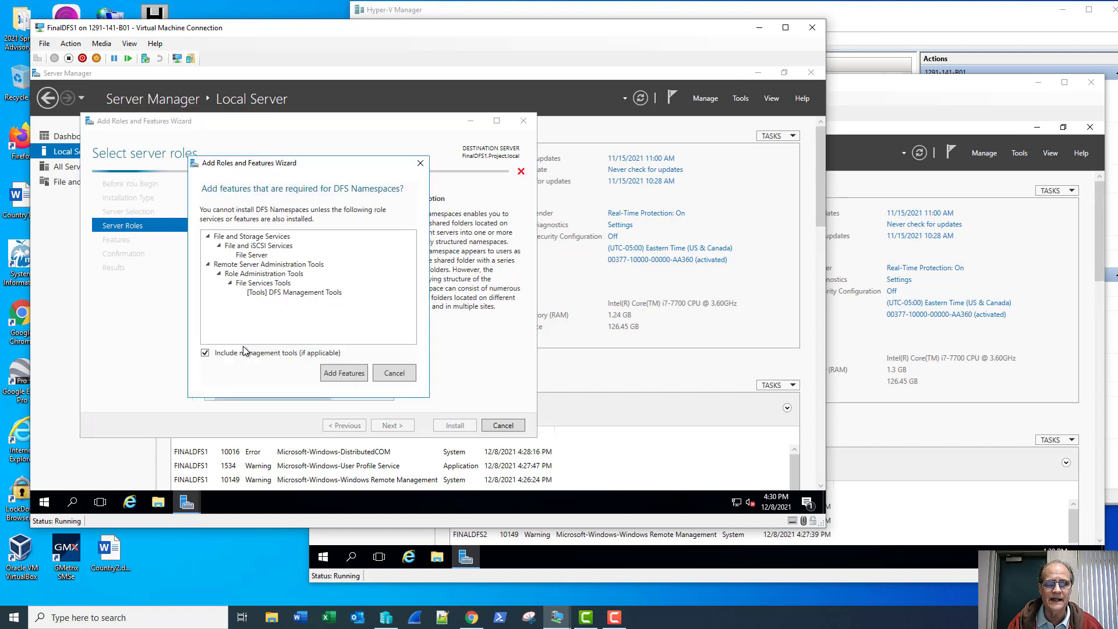
pyautogui.click(343, 373)
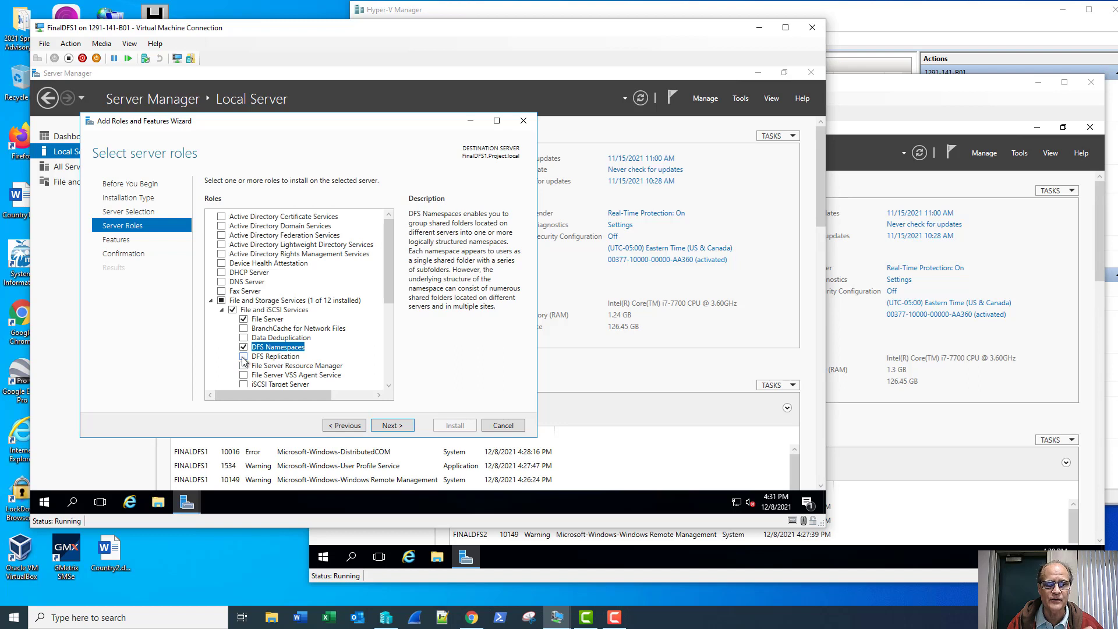
# - Add DFS Replication, File Server Resource Manager and both iSCSI roles, then start installing
pyautogui.click(244, 357)
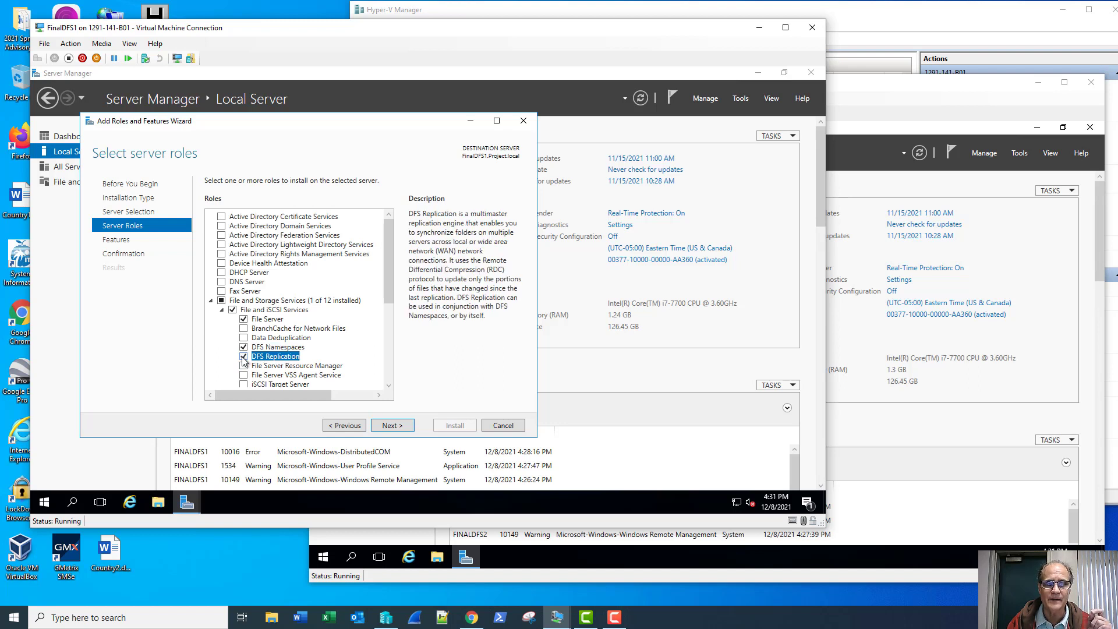
pyautogui.moveTo(390, 254); pyautogui.dragTo(382, 289)
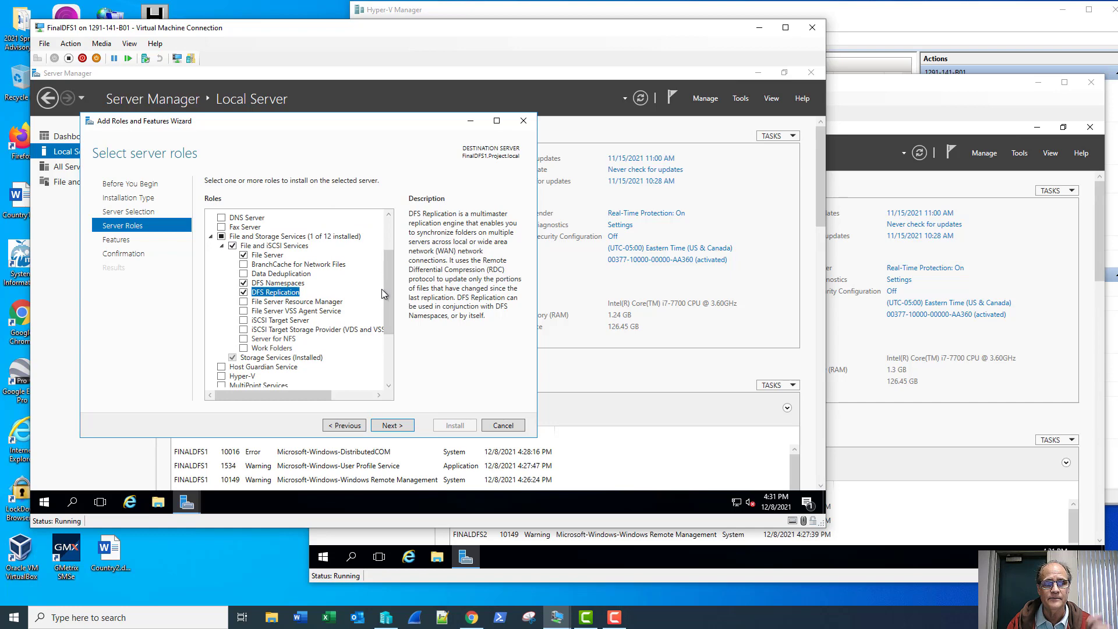
pyautogui.click(244, 302)
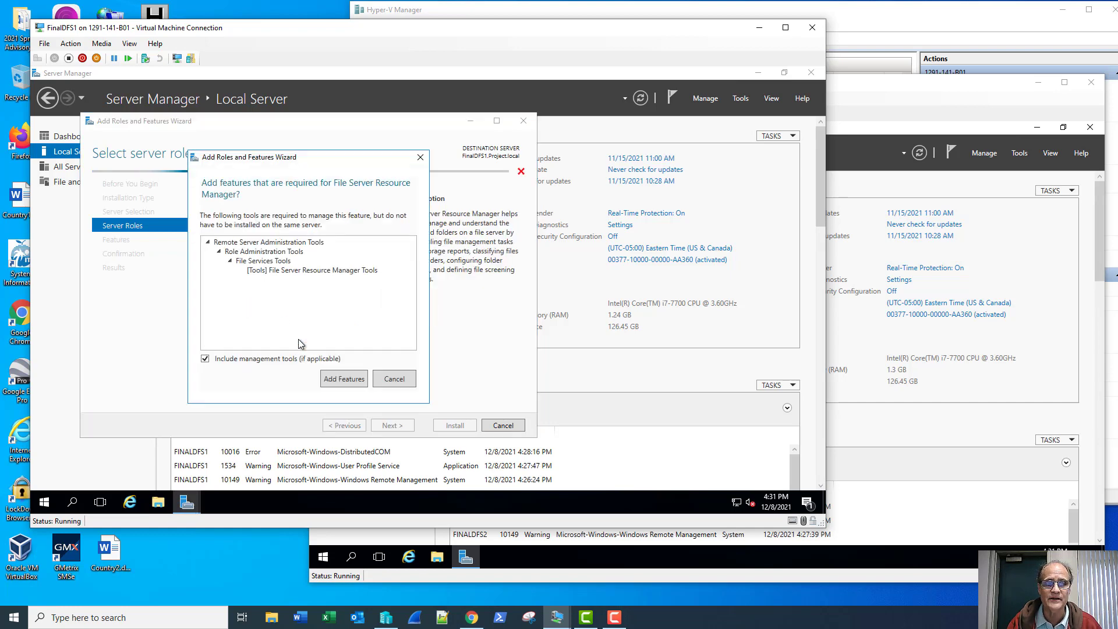
pyautogui.click(345, 378)
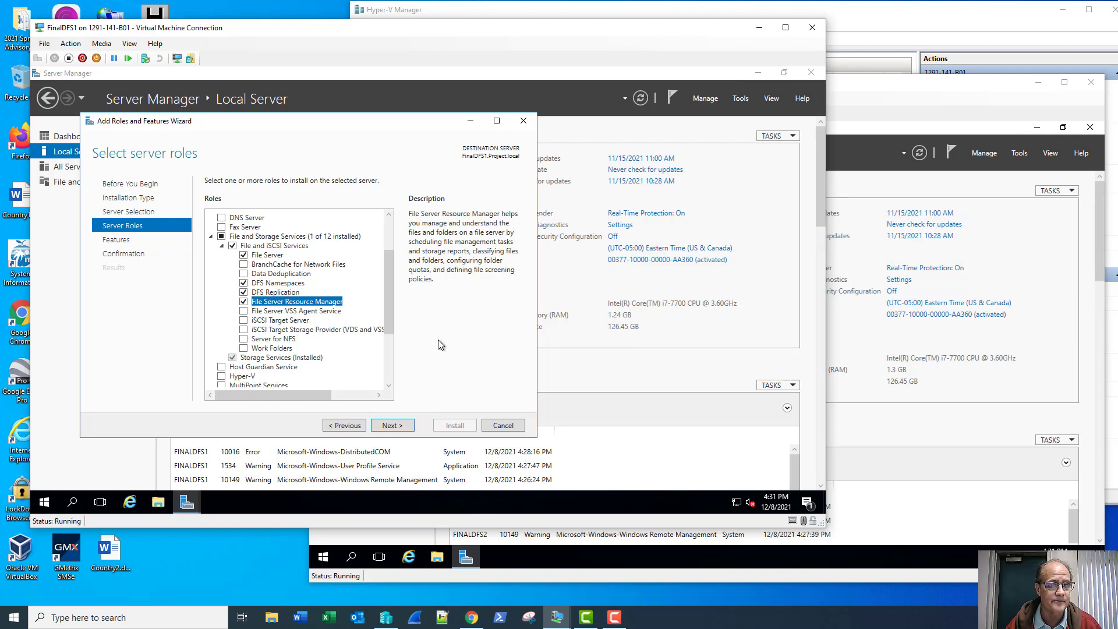
pyautogui.click(244, 321)
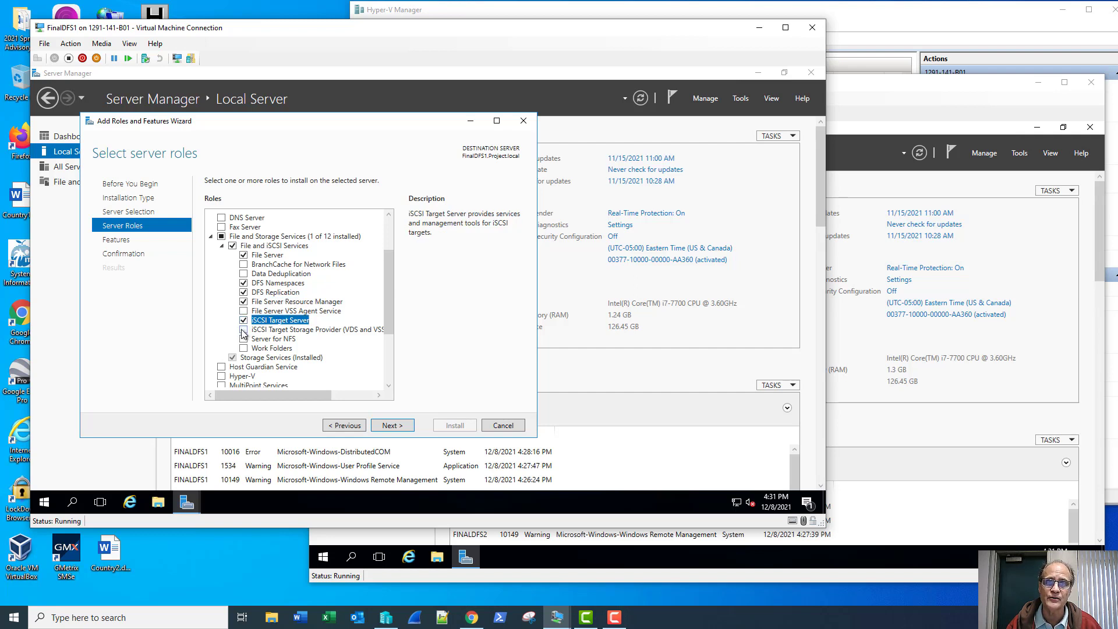
pyautogui.click(244, 332)
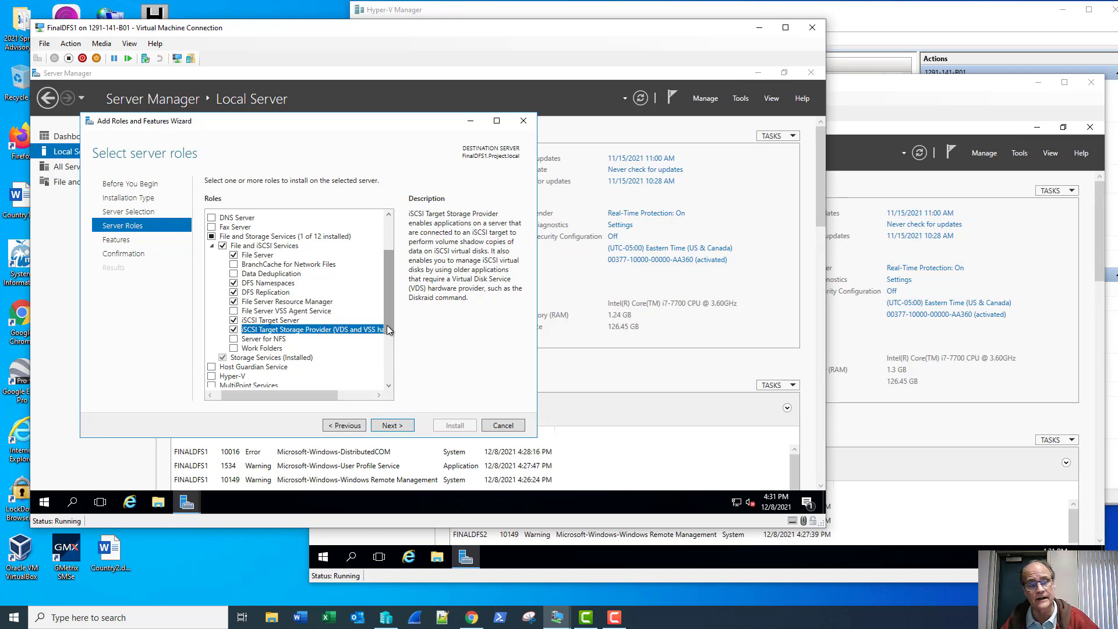
pyautogui.click(392, 425)
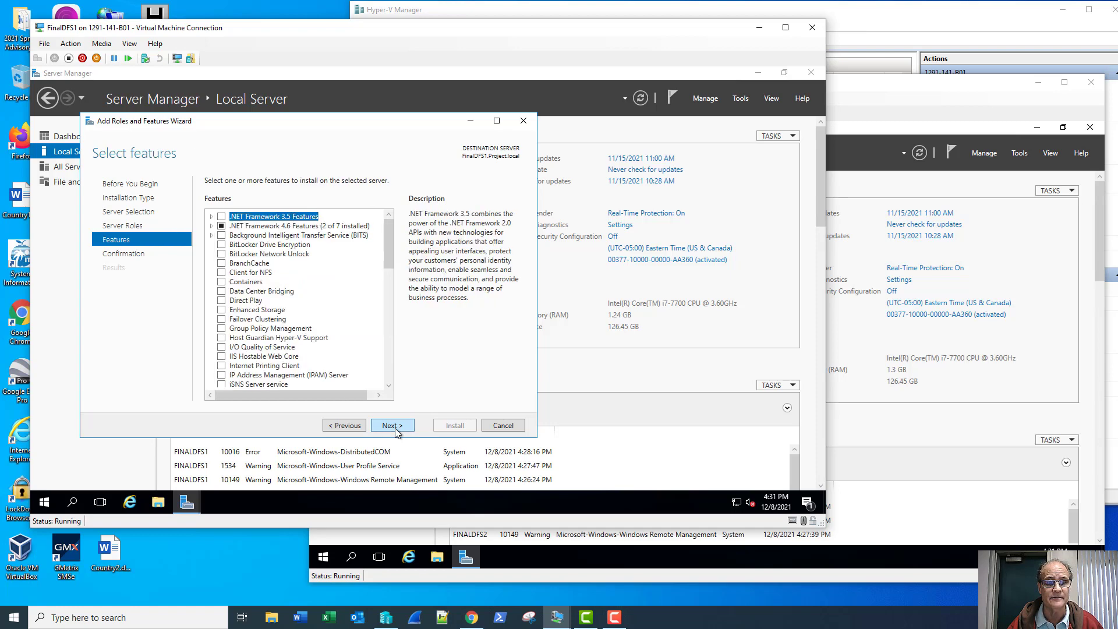
pyautogui.click(393, 426)
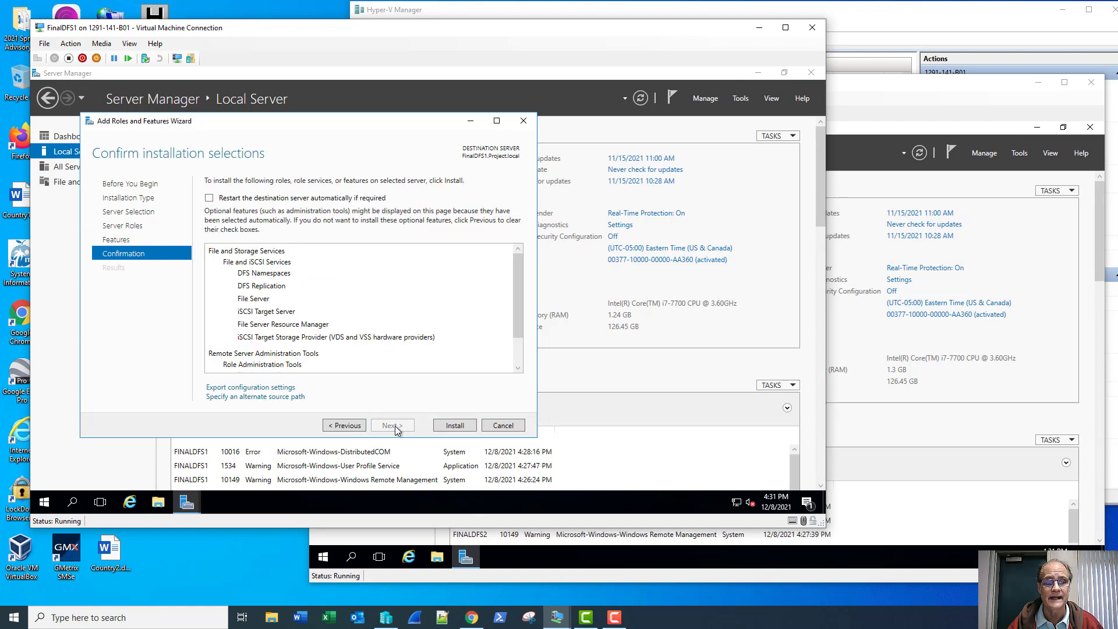
pyautogui.click(454, 427)
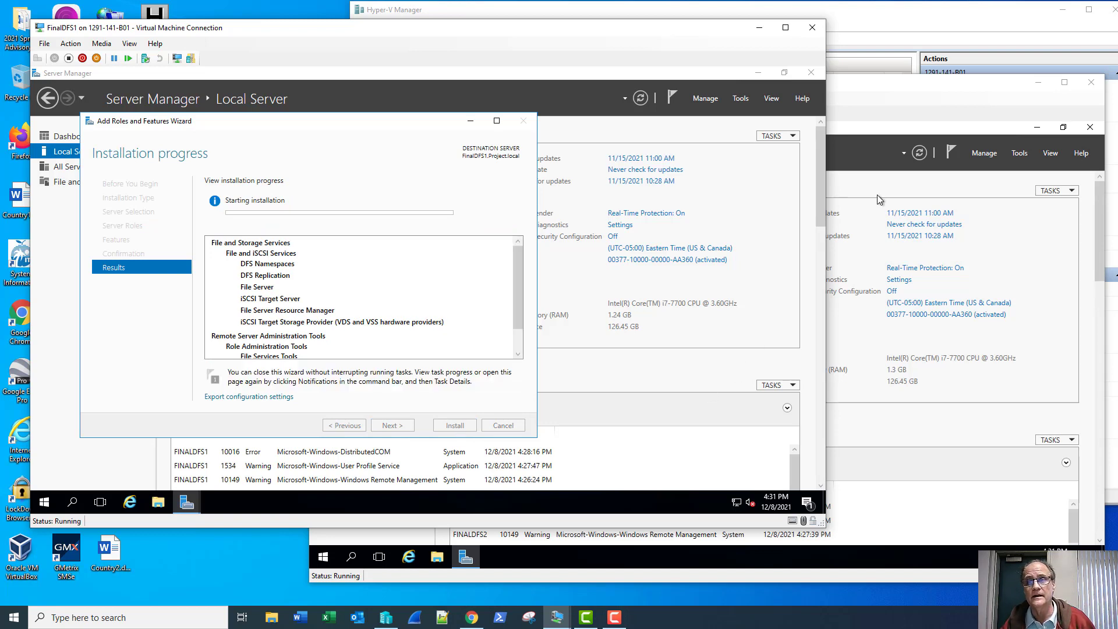
# - On FINALDFS2, launch Add Roles and Features and select DFS Namespaces with required features
pyautogui.click(892, 83)
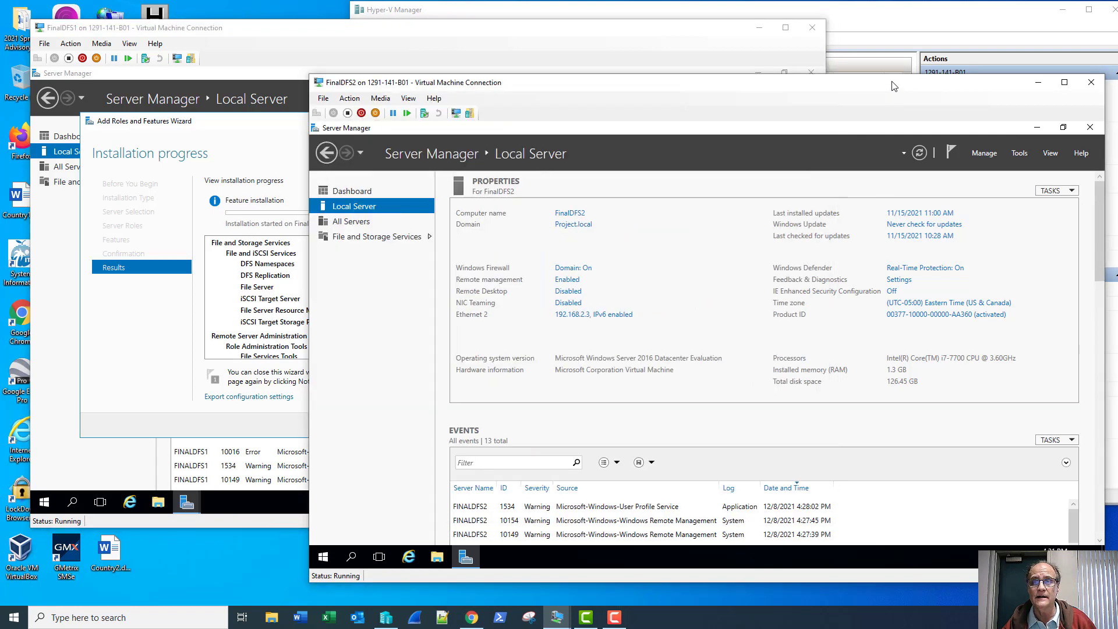
pyautogui.click(979, 153)
pyautogui.click(1025, 168)
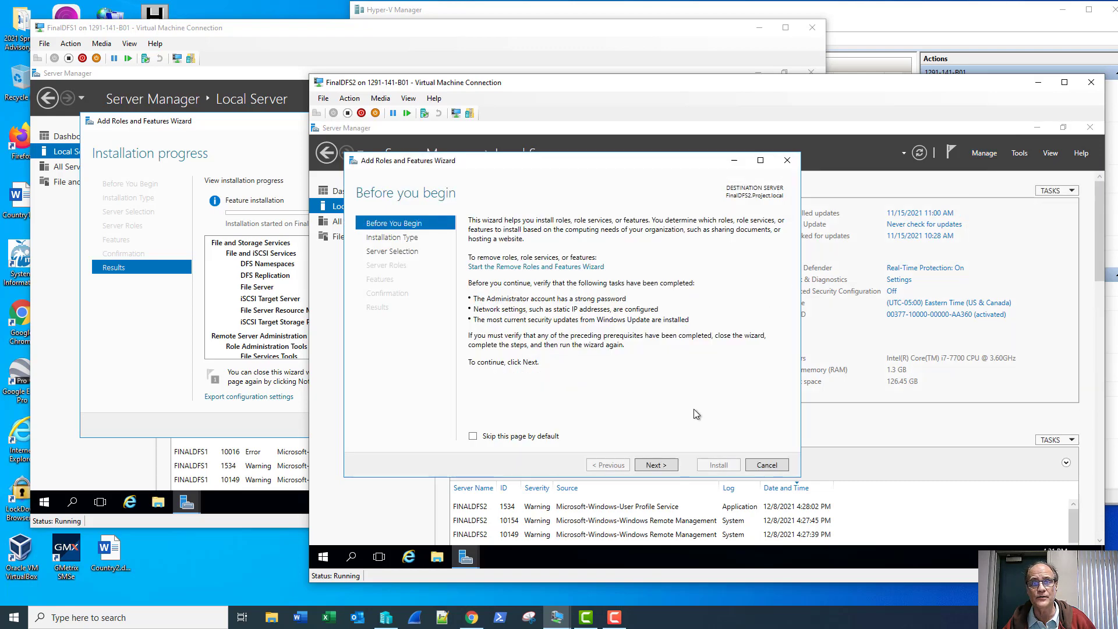
pyautogui.click(657, 465)
pyautogui.click(659, 466)
pyautogui.click(660, 466)
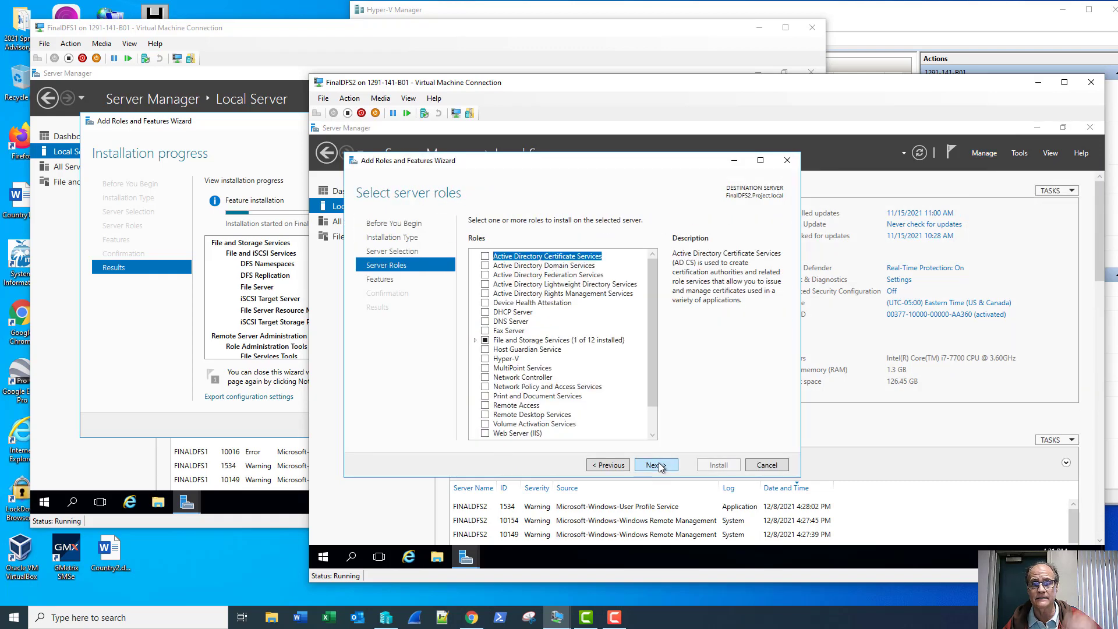
pyautogui.click(475, 340)
pyautogui.click(486, 349)
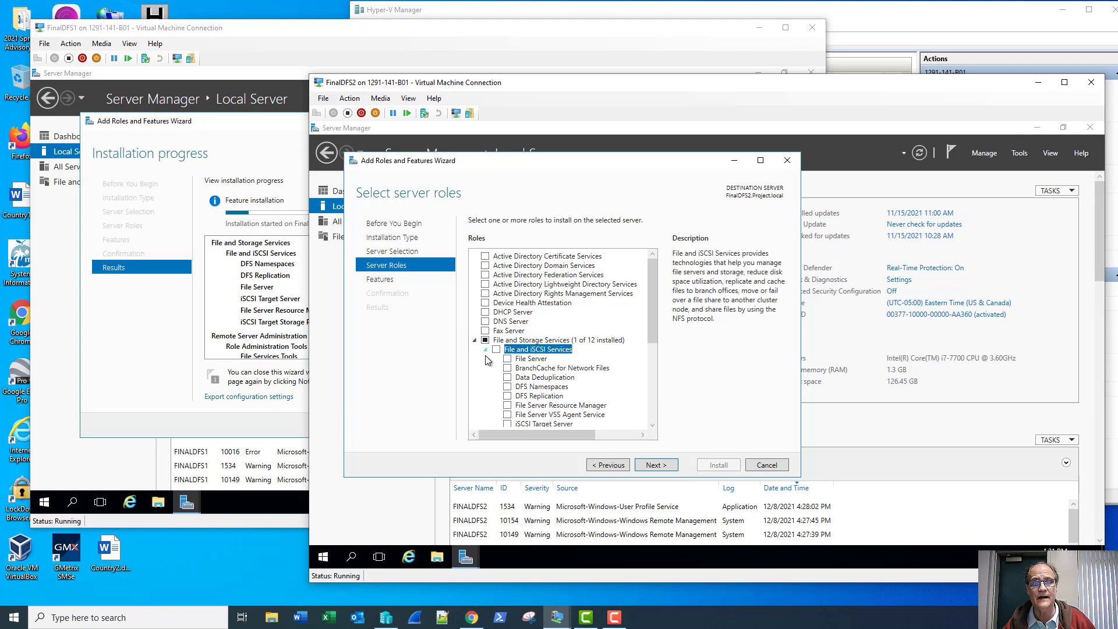
pyautogui.click(507, 387)
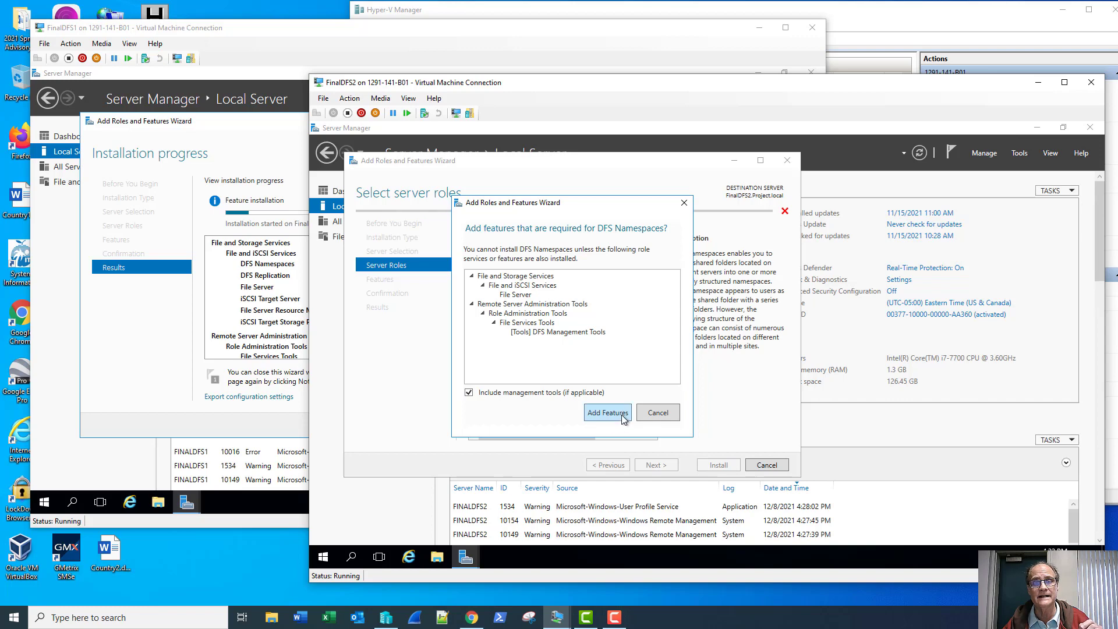
pyautogui.click(623, 416)
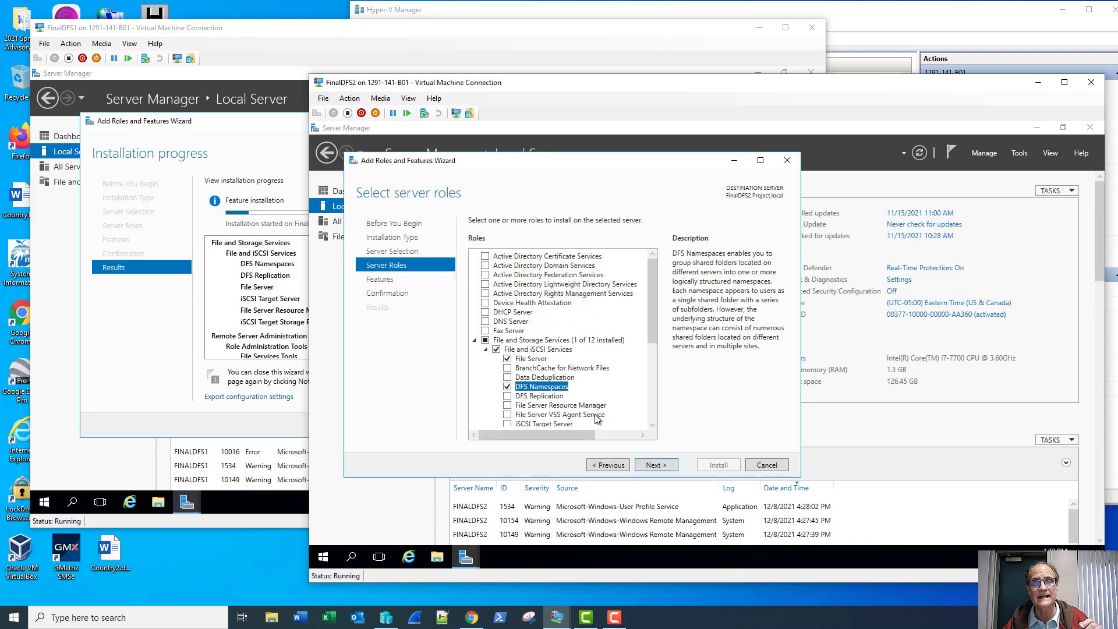
# - Add DFS Replication and start the installation on FINALDFS2
pyautogui.click(507, 396)
pyautogui.click(649, 466)
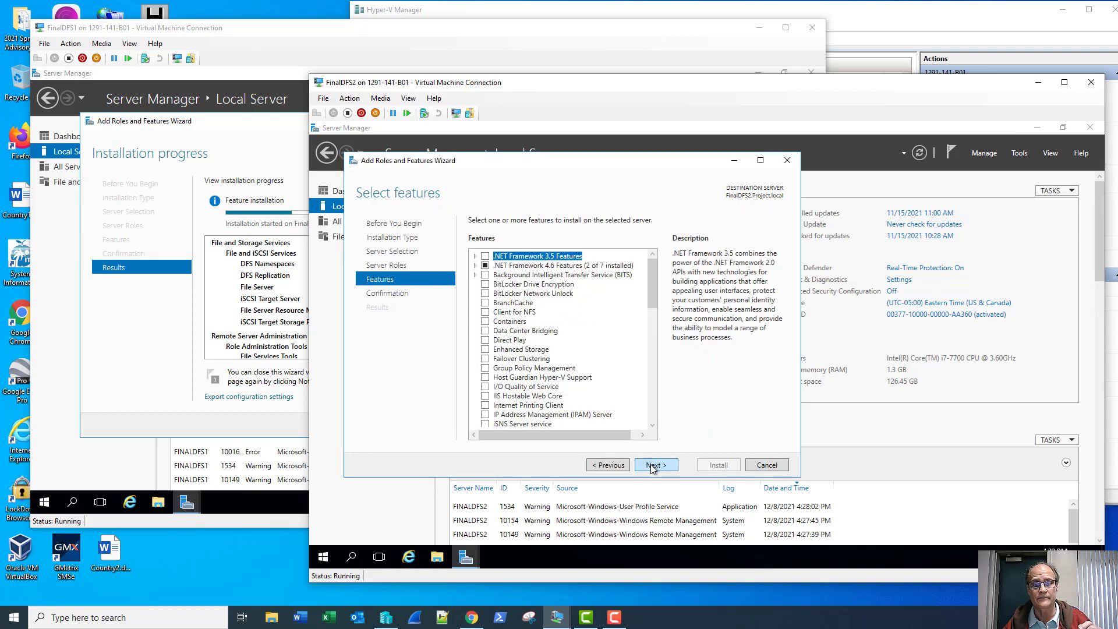
pyautogui.click(652, 466)
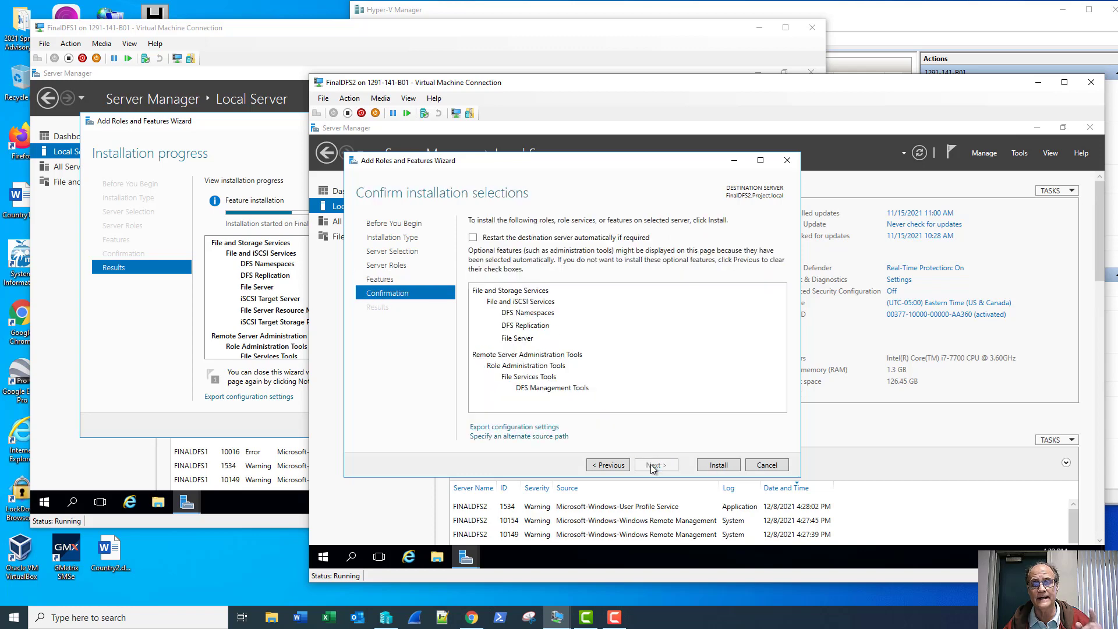
pyautogui.click(715, 465)
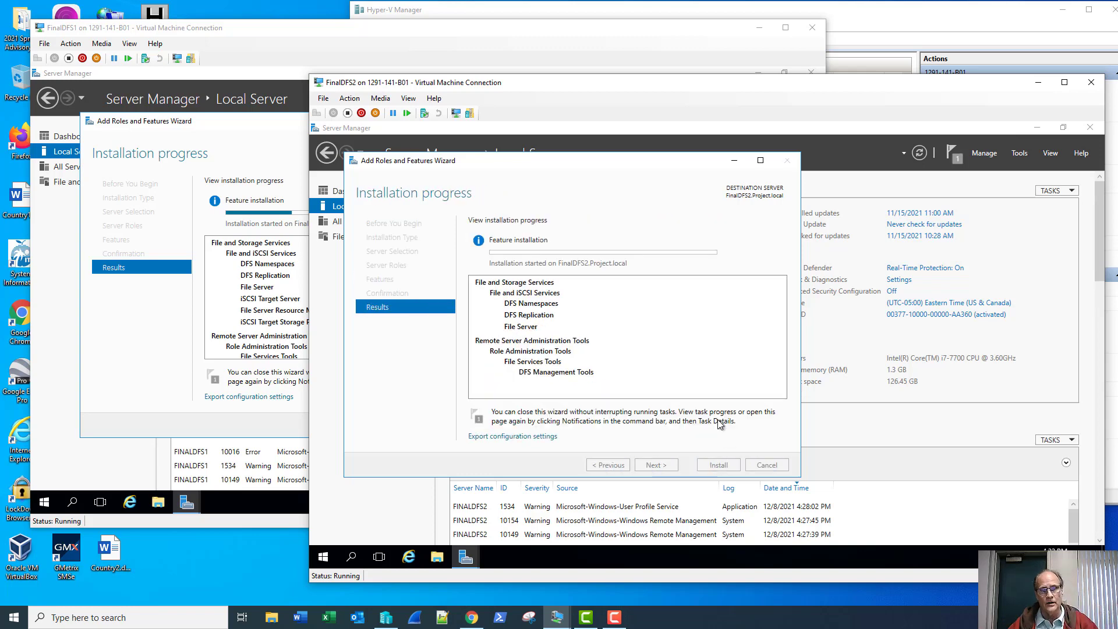
# - Close the finished installation wizards on FINALDFS1 and FINALDFS2
pyautogui.click(278, 34)
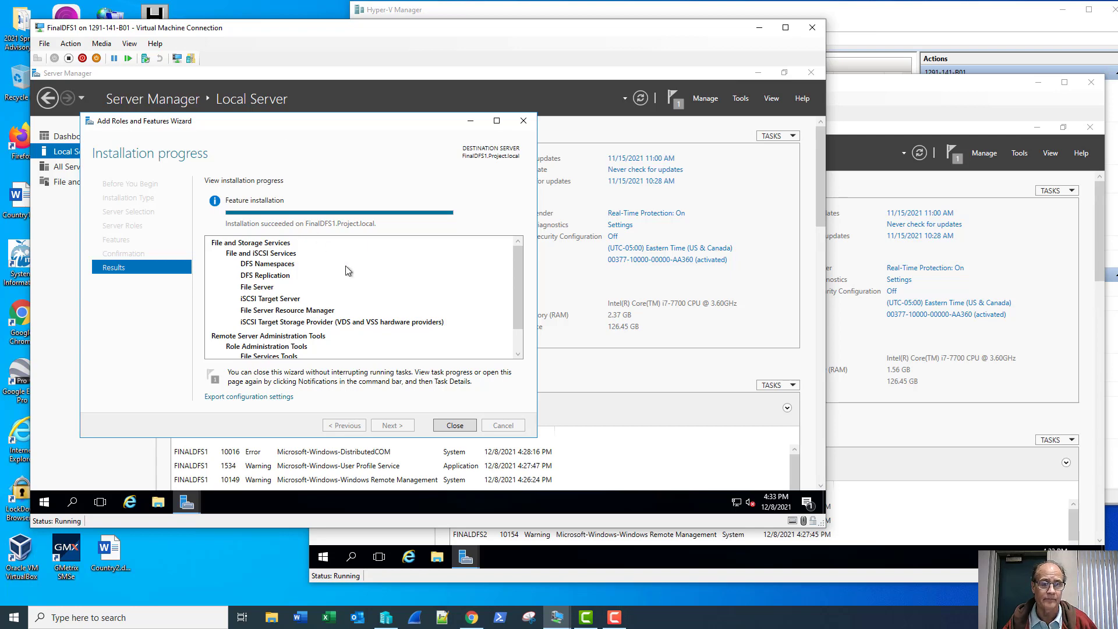
pyautogui.click(455, 426)
pyautogui.click(732, 533)
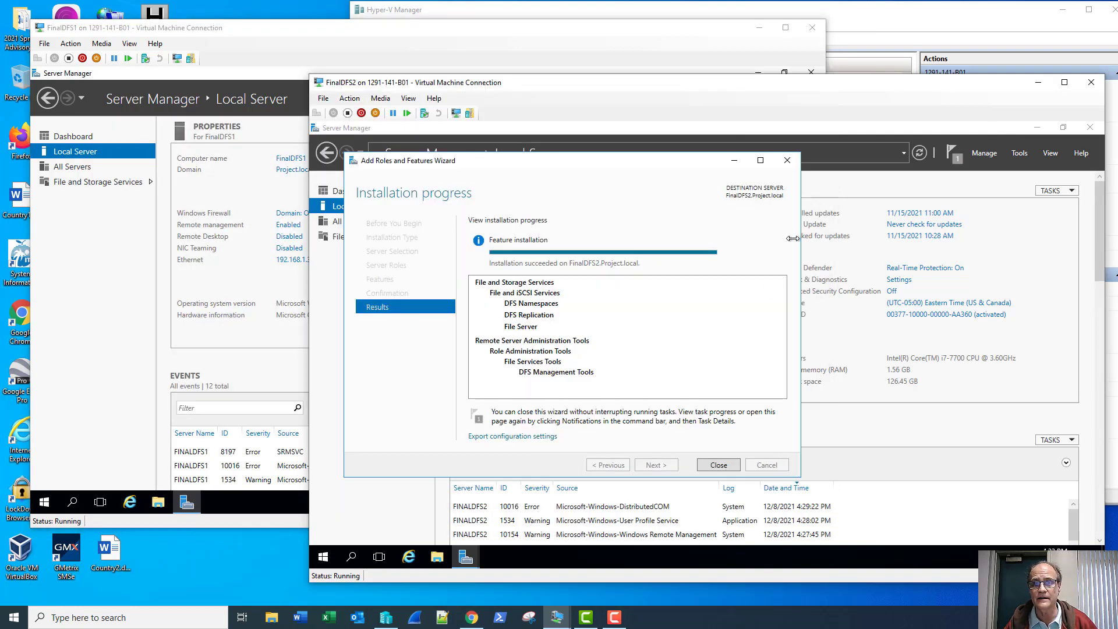
pyautogui.click(731, 471)
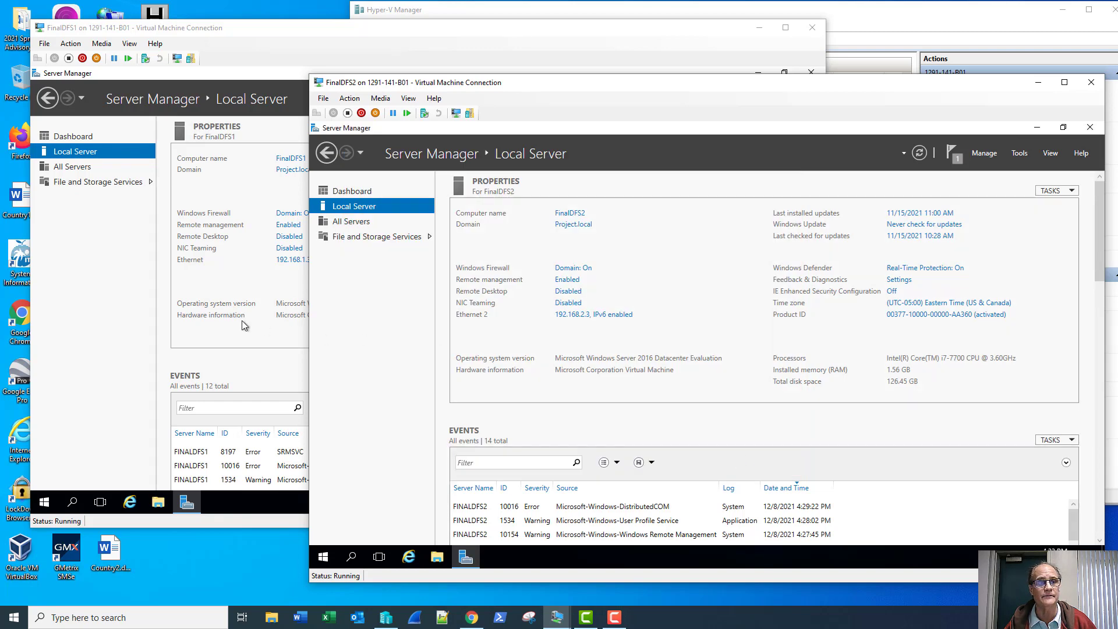
# - Bring FINALDFS1 forward and launch DFS Management from Server Manager's Tools menu
pyautogui.click(88, 289)
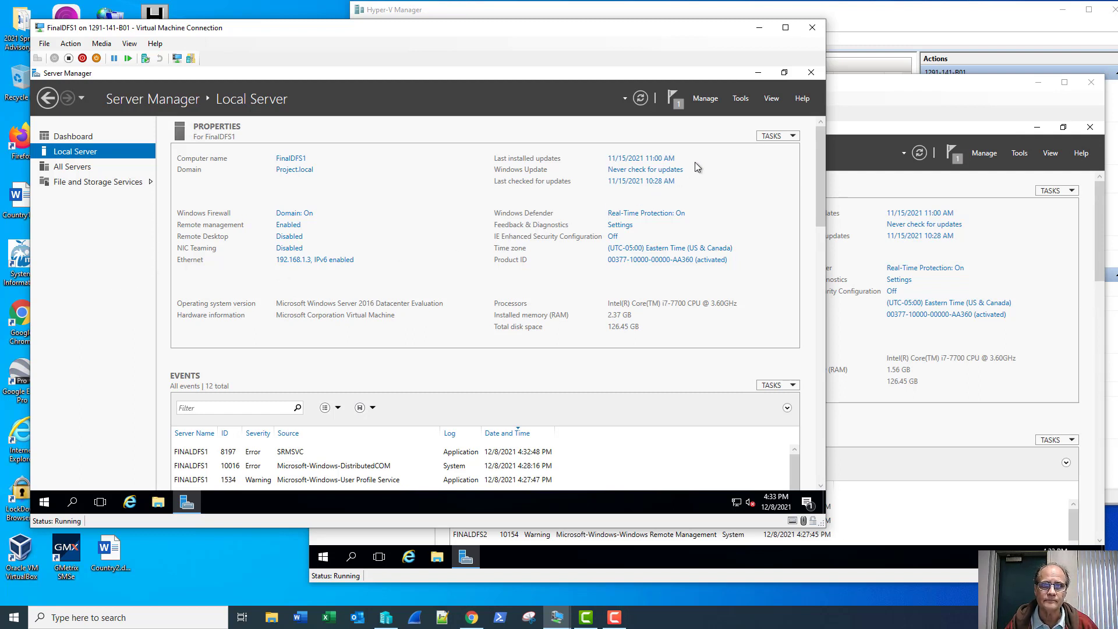
pyautogui.click(740, 99)
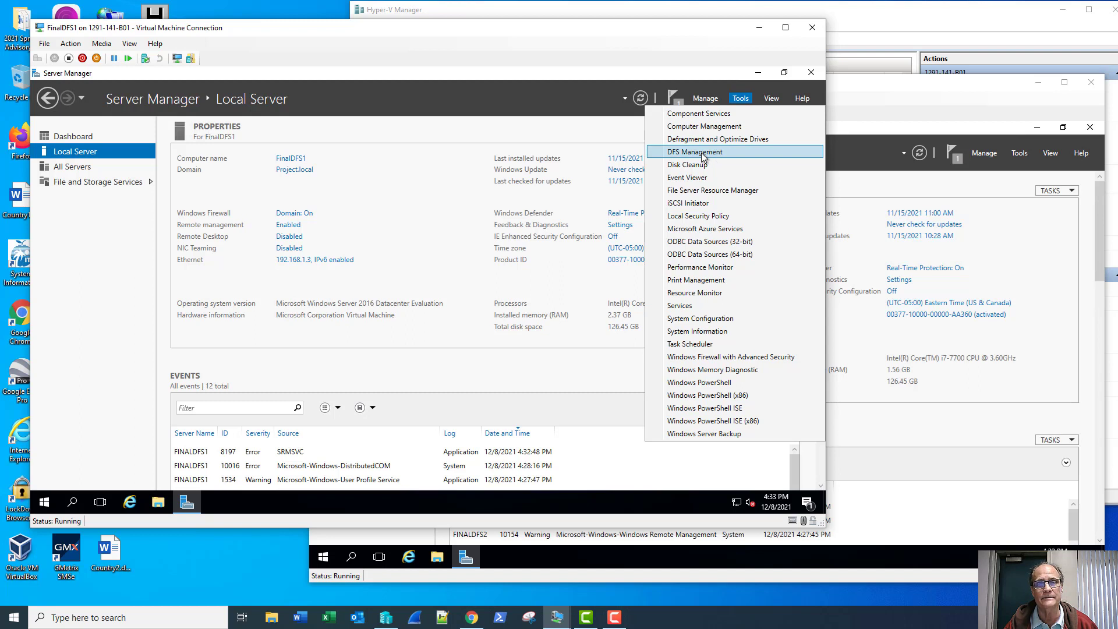
pyautogui.click(701, 153)
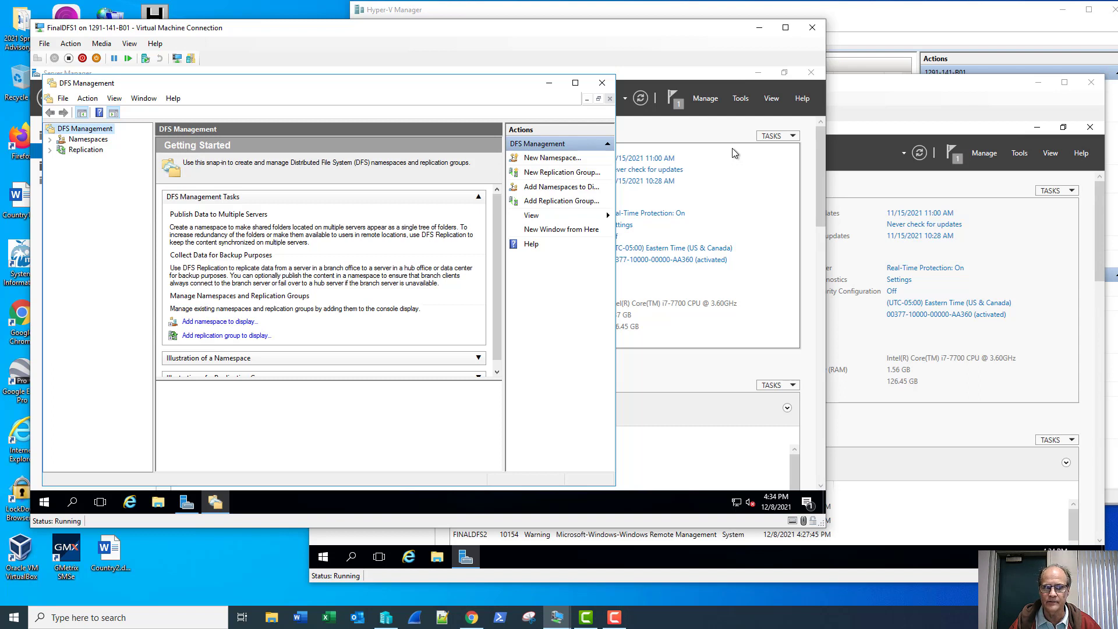
# - Start a New Namespace with server finaldfs1, found via Browse and completed as finaldfs1.project.local
pyautogui.click(551, 161)
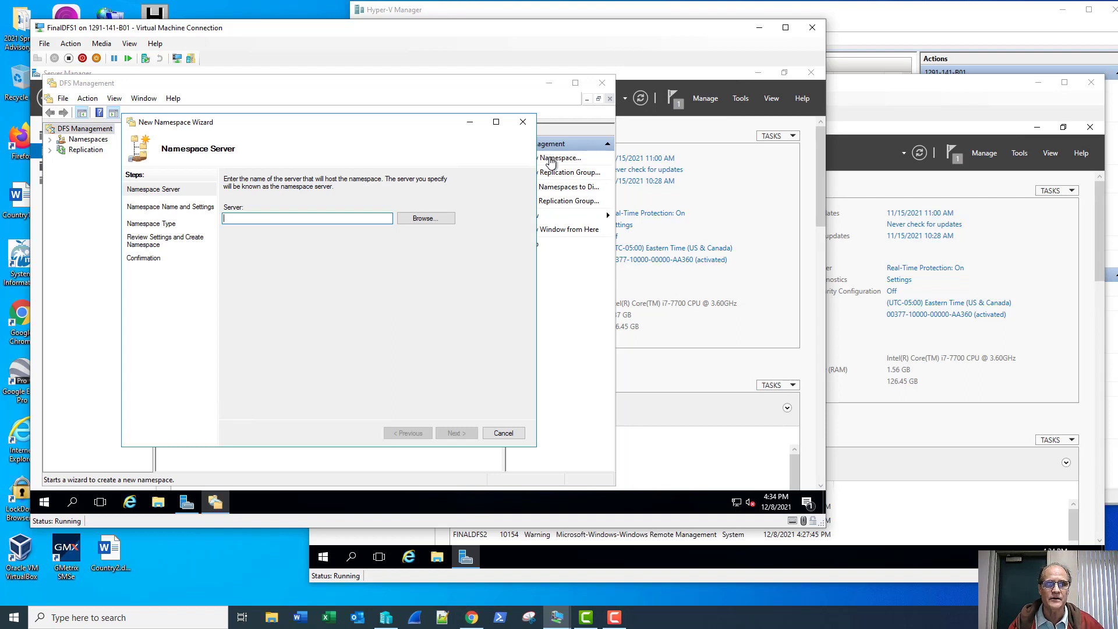
pyautogui.click(420, 219)
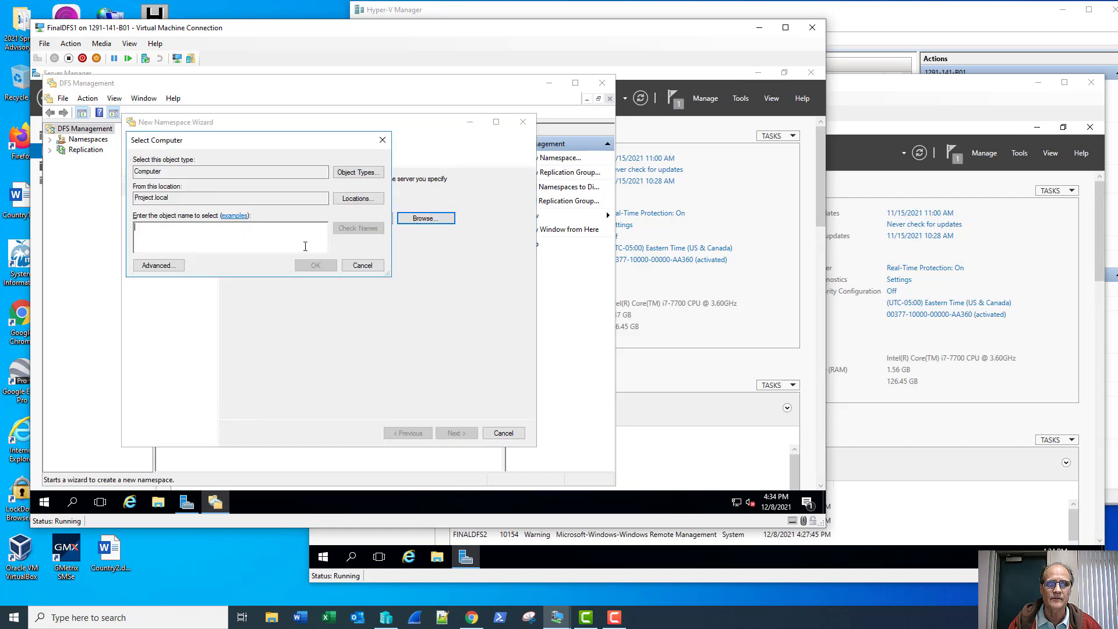
pyautogui.write('finaldf')
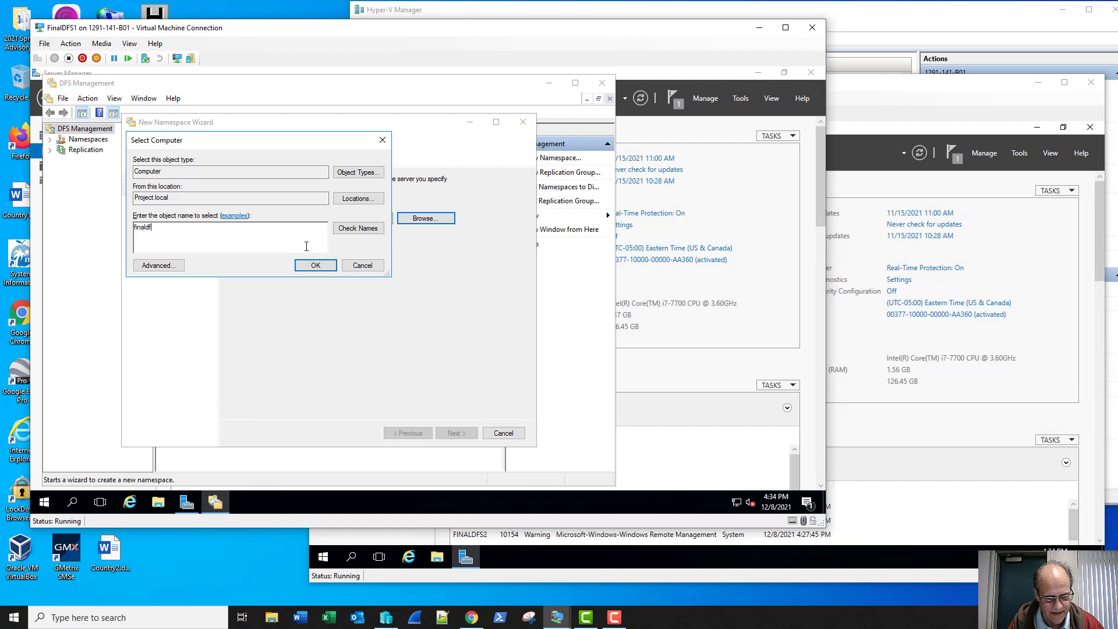
pyautogui.write('s1')
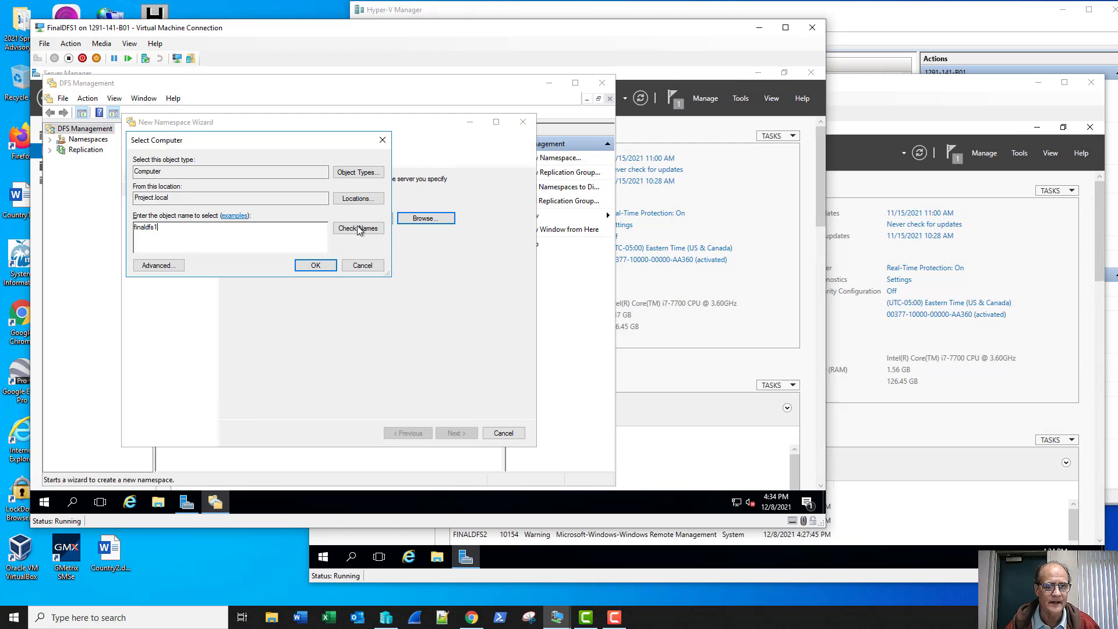
pyautogui.click(359, 228)
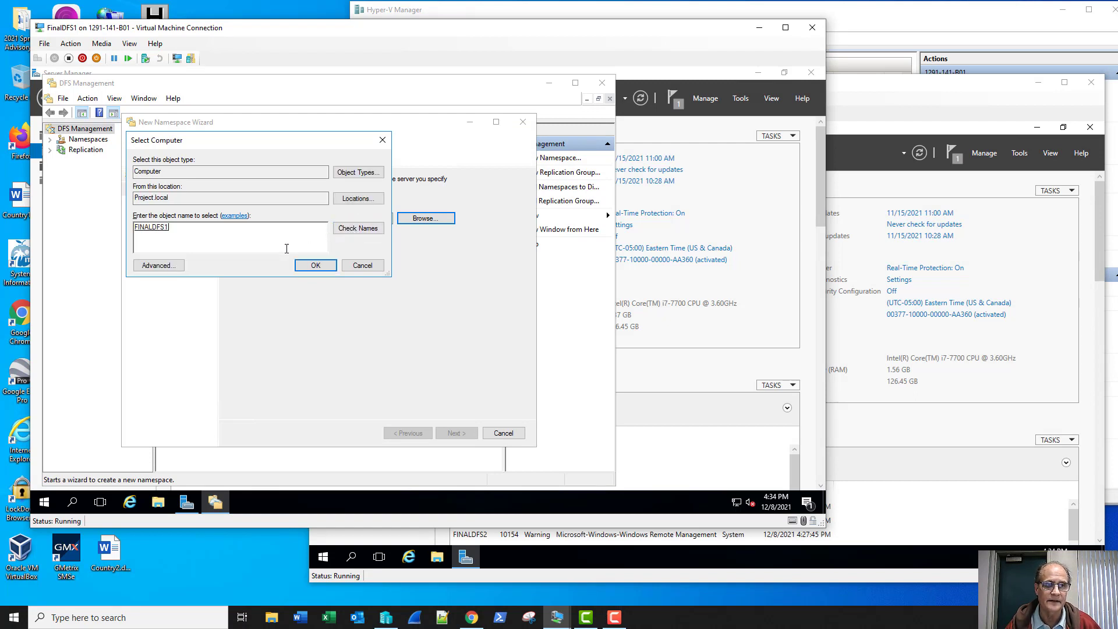
pyautogui.click(299, 265)
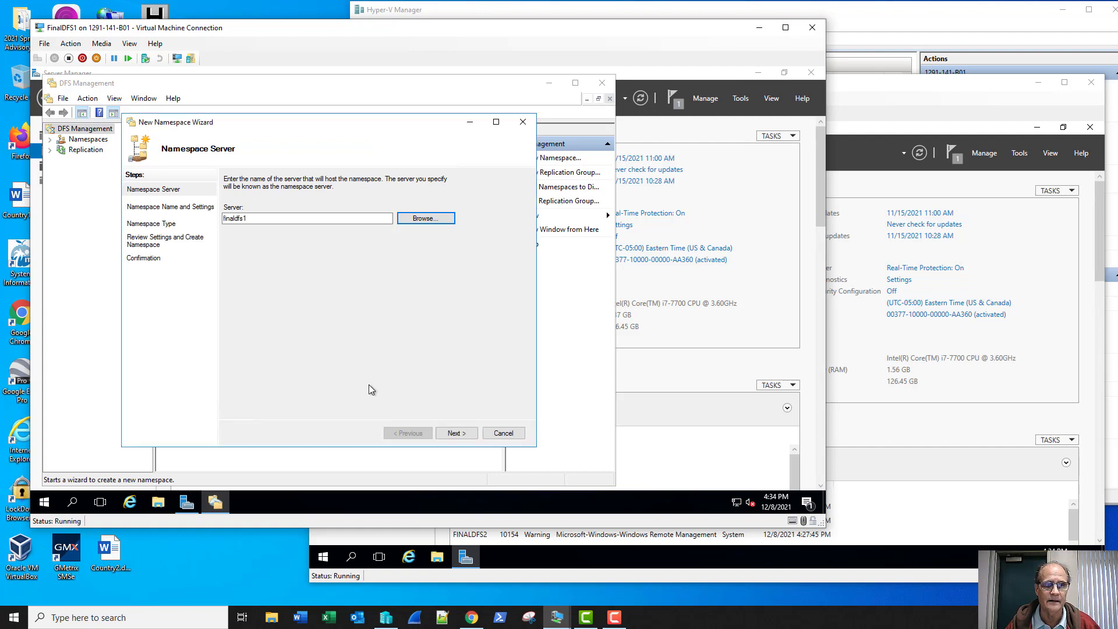
pyautogui.click(292, 218)
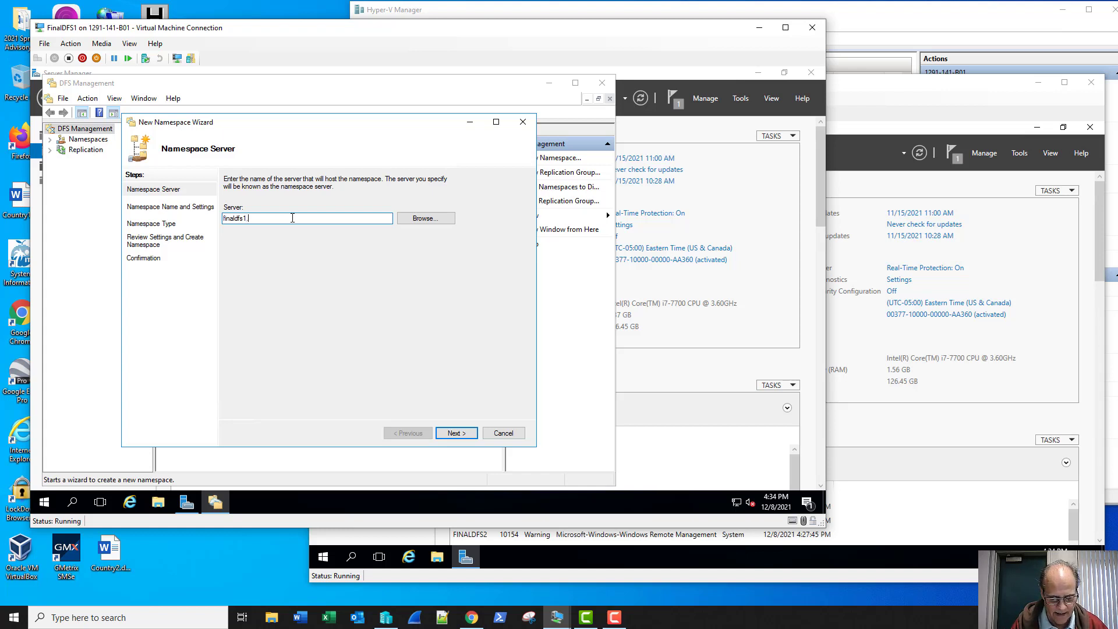
pyautogui.write('projec')
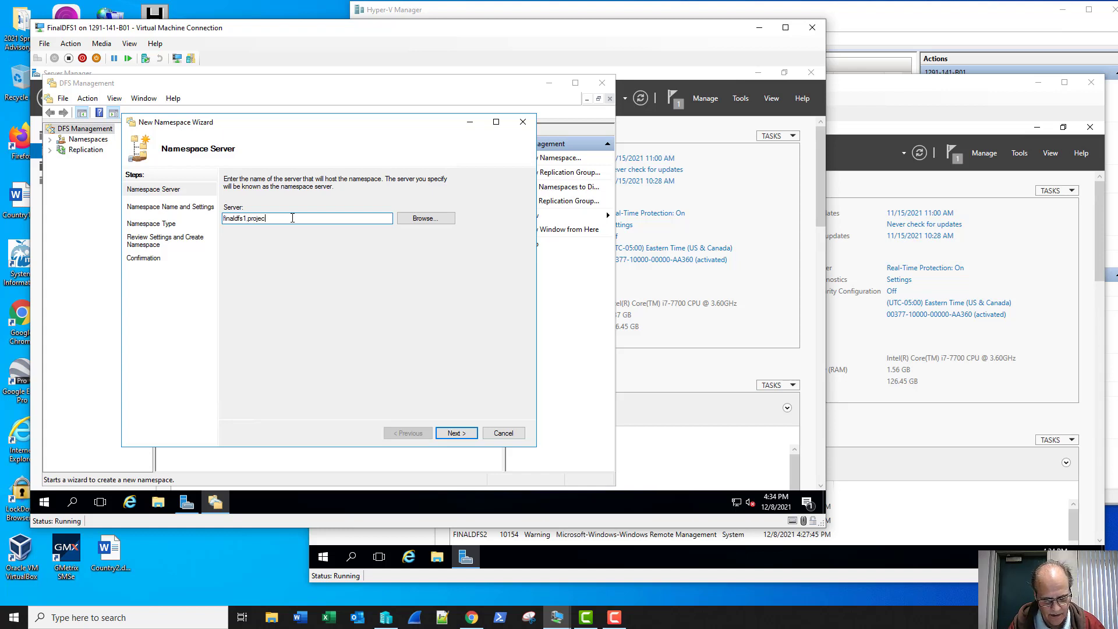
pyautogui.write('t.local')
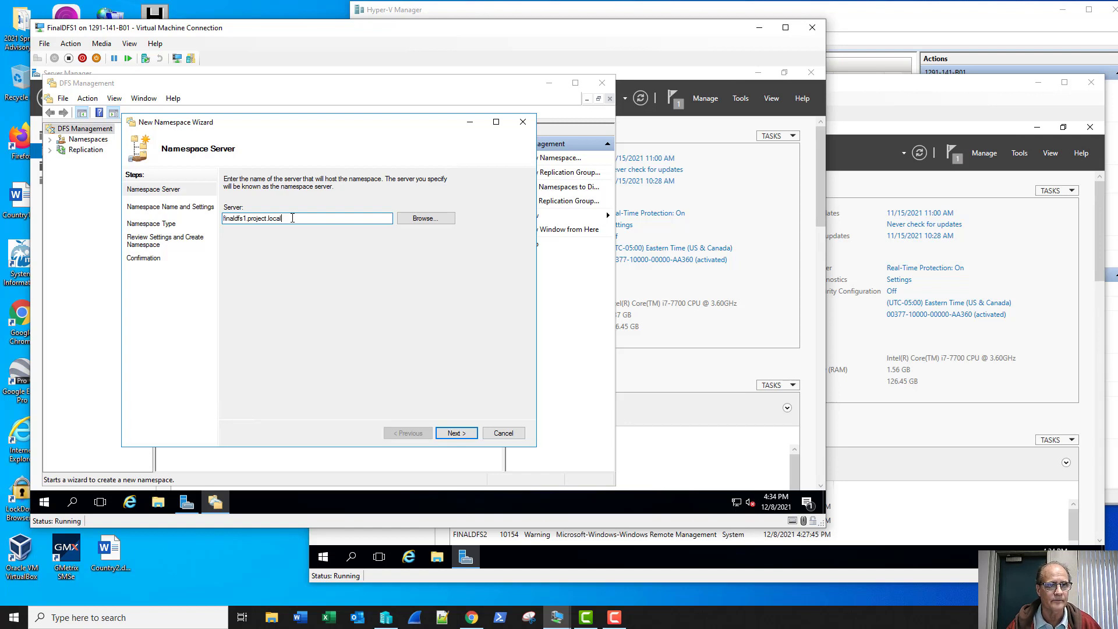
pyautogui.click(454, 433)
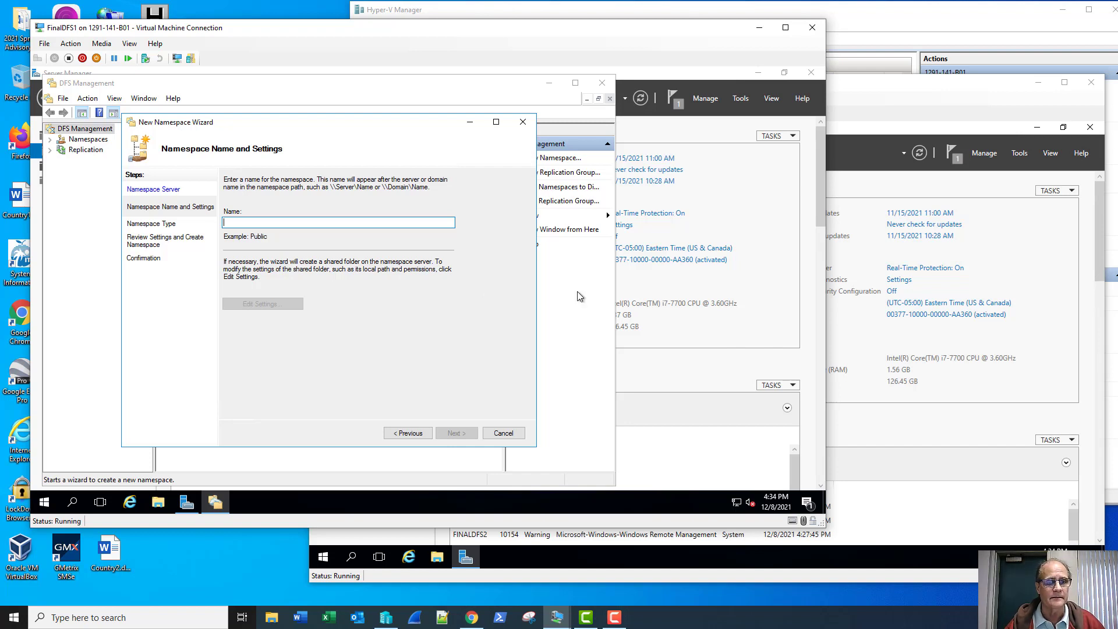
# - Go back and replace the namespace server name with FinalDFS1
pyautogui.click(408, 433)
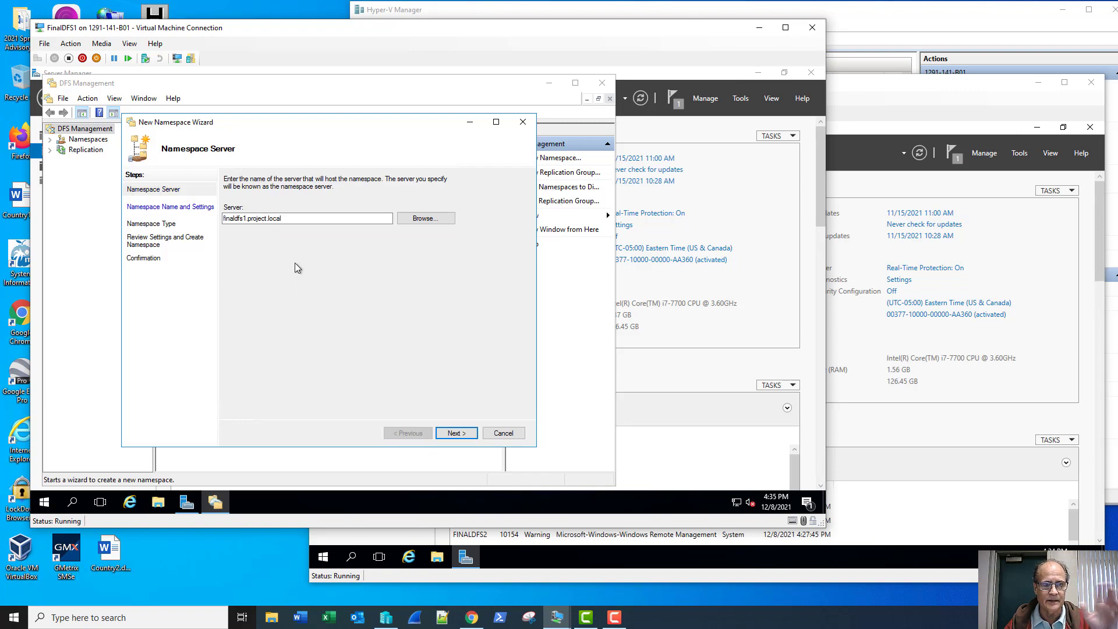
pyautogui.moveTo(281, 218); pyautogui.dragTo(210, 225)
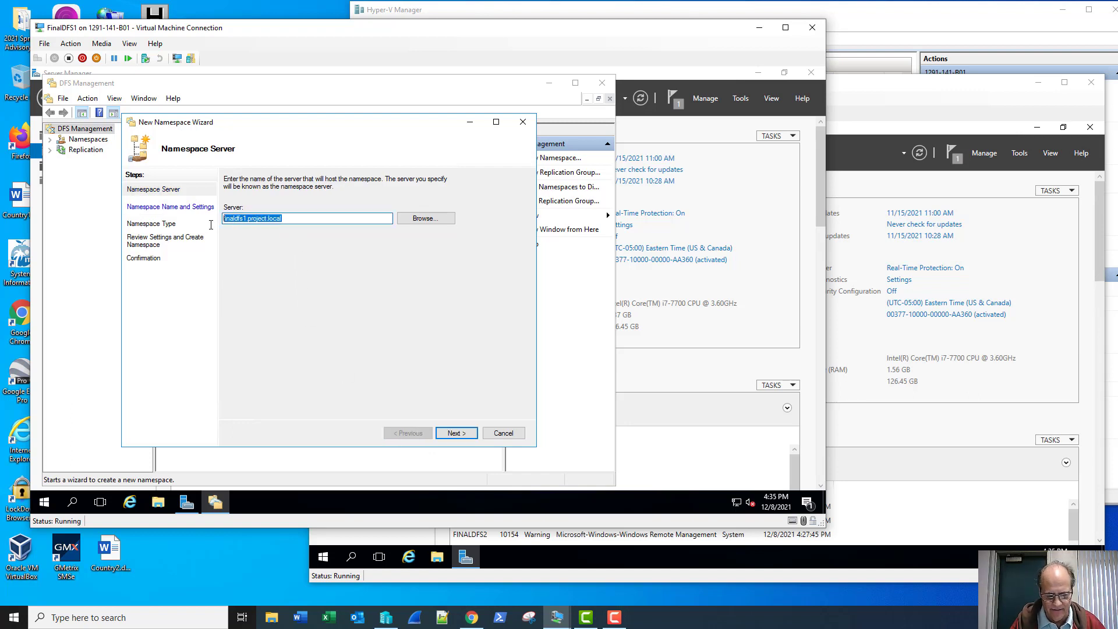
pyautogui.write('Final')
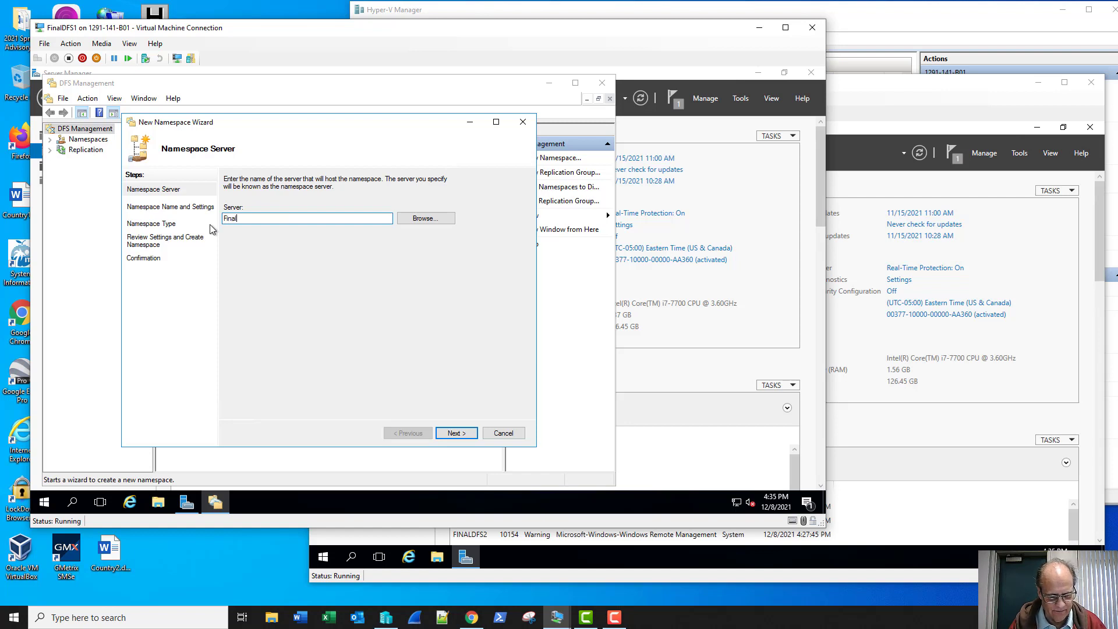
pyautogui.write('DFS1')
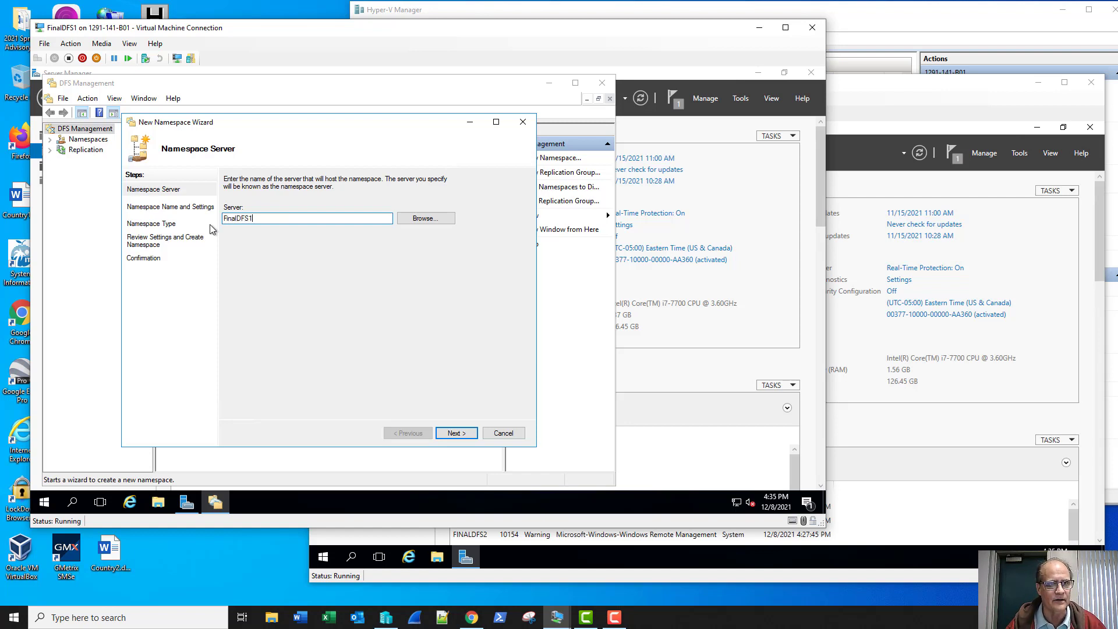
pyautogui.click(456, 434)
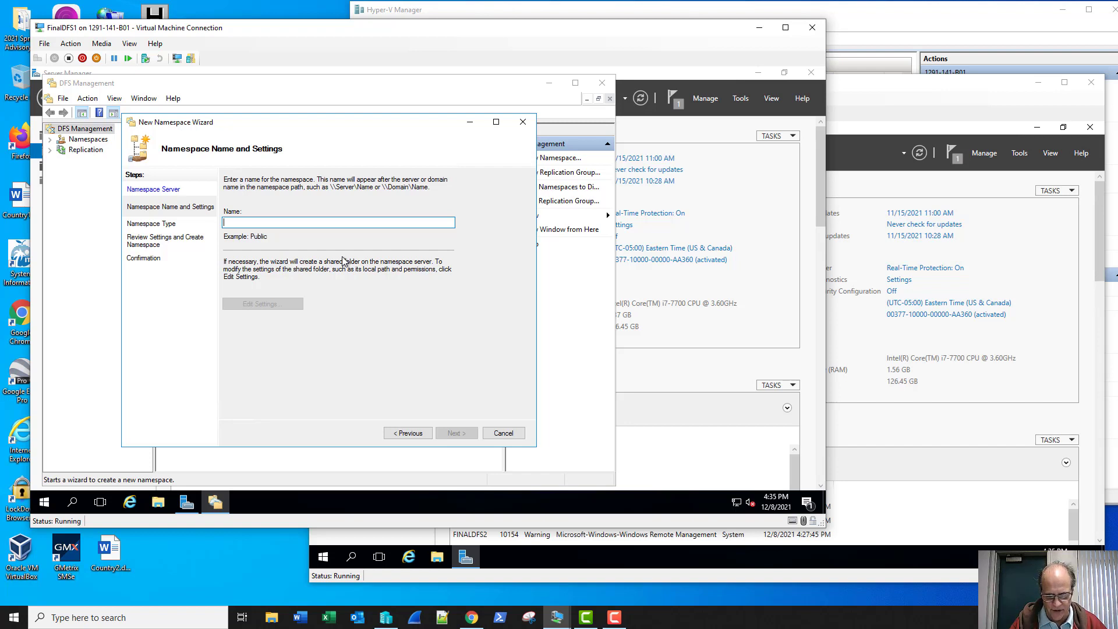
# - Name the namespace FinalStorage and continue to the namespace type step
pyautogui.write('Final')
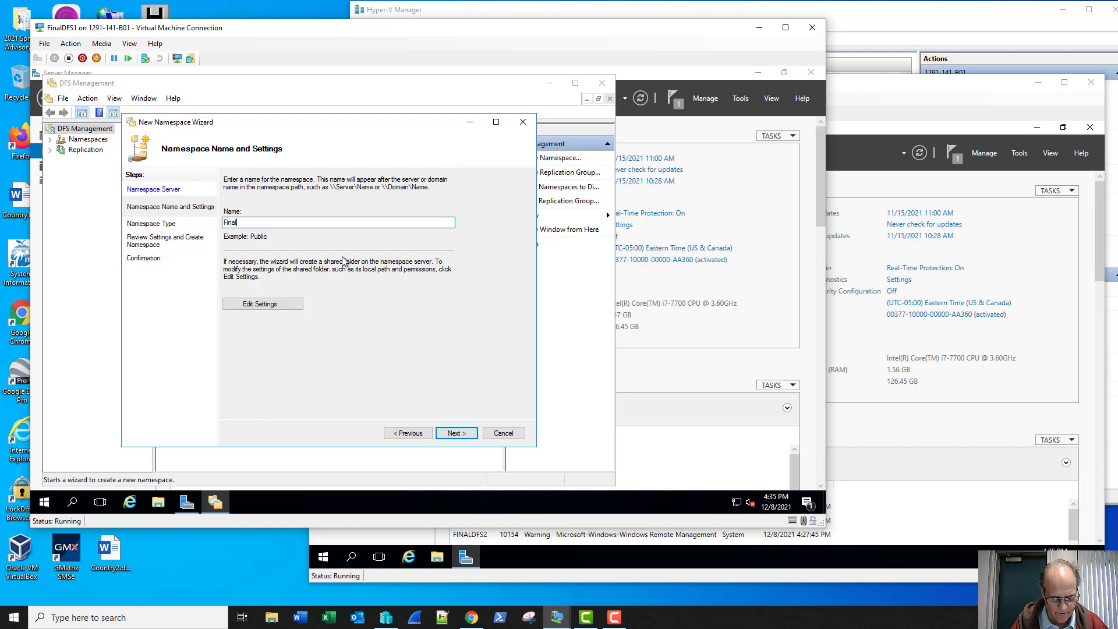
pyautogui.write('/st')
pyautogui.press('BackSpace')
pyautogui.press('BackSpace')
pyautogui.press('BackSpace')
pyautogui.write('St')
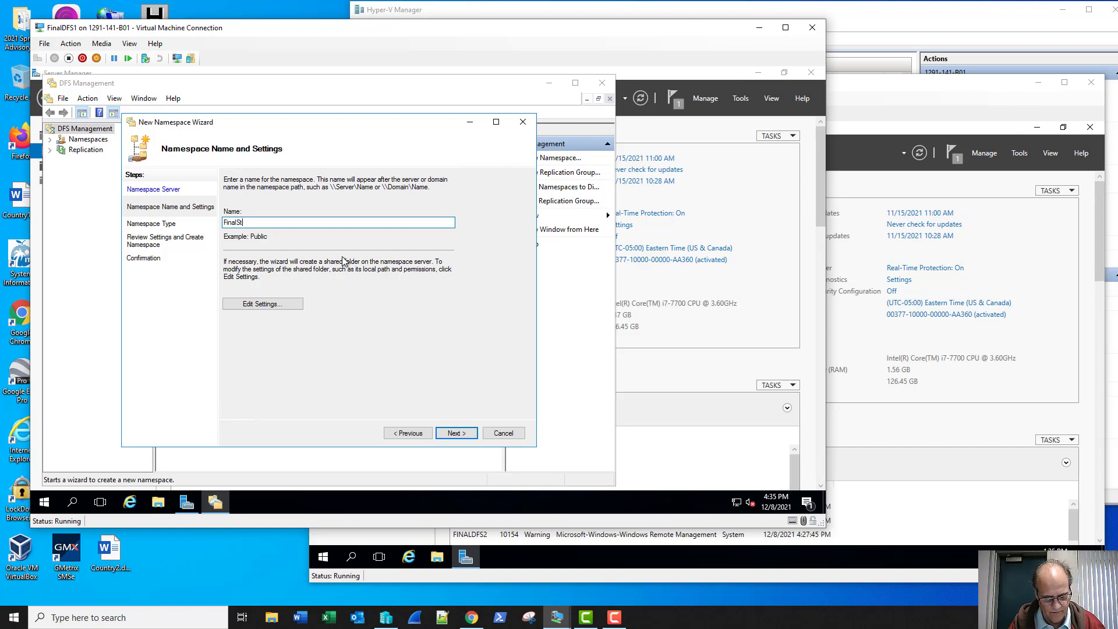
pyautogui.write('orage')
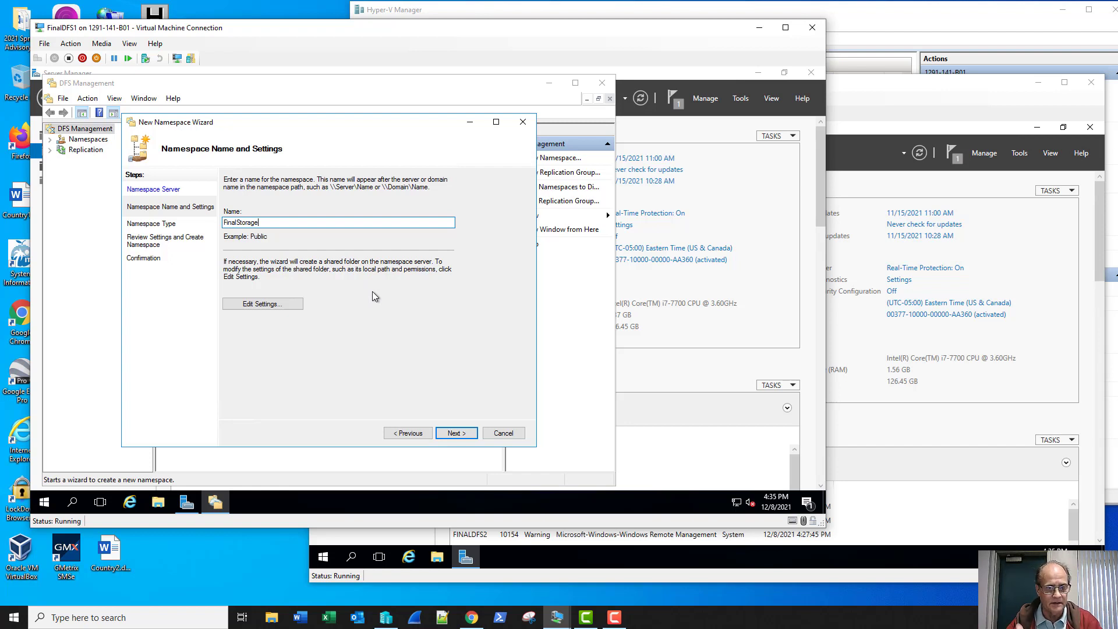
pyautogui.click(450, 432)
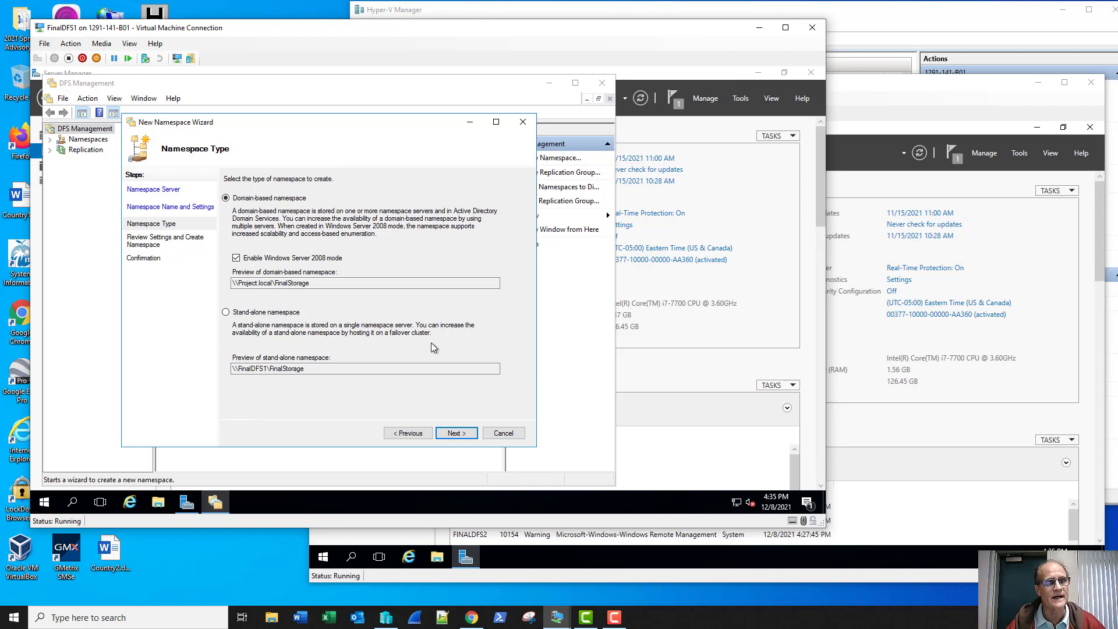
# - Keep the domain-based type, create \\Project.local\FinalStorage, and close the wizard
pyautogui.click(460, 435)
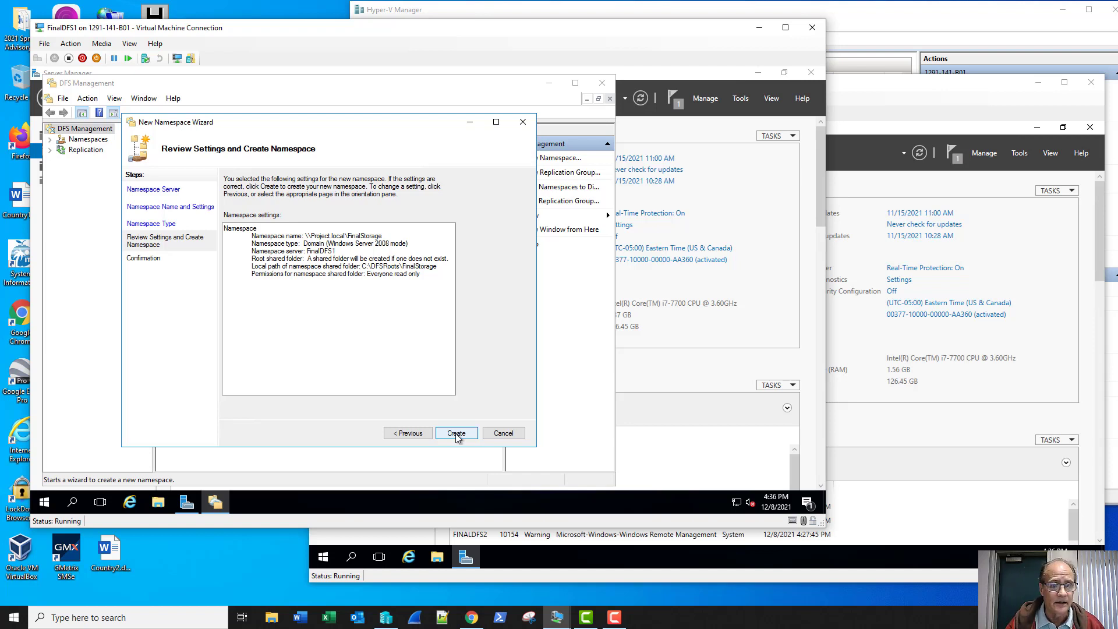
pyautogui.click(456, 434)
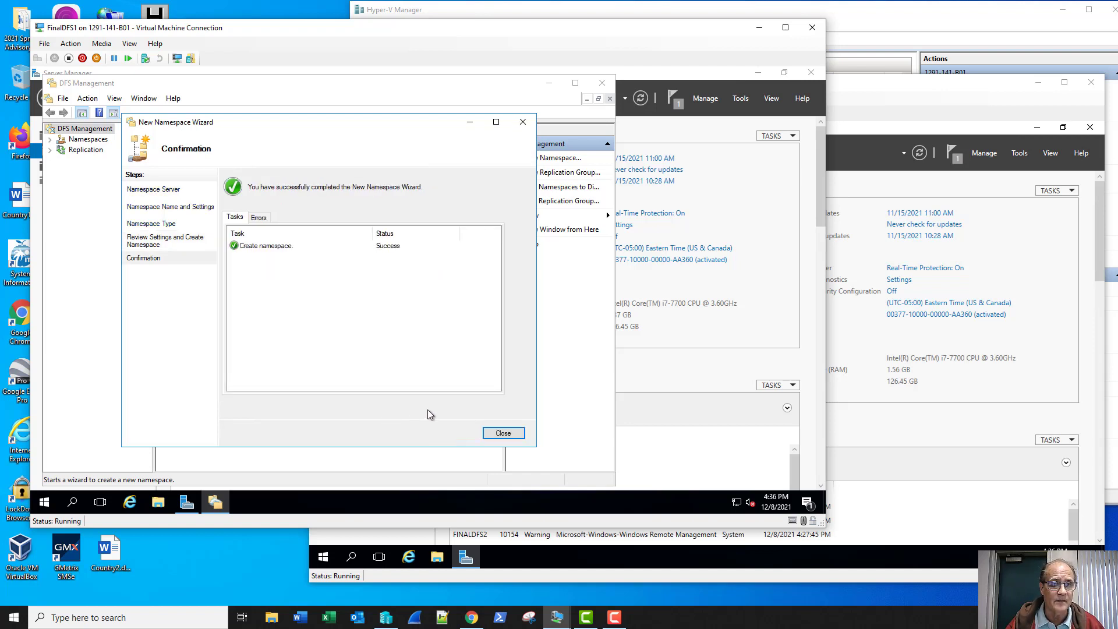
pyautogui.click(504, 433)
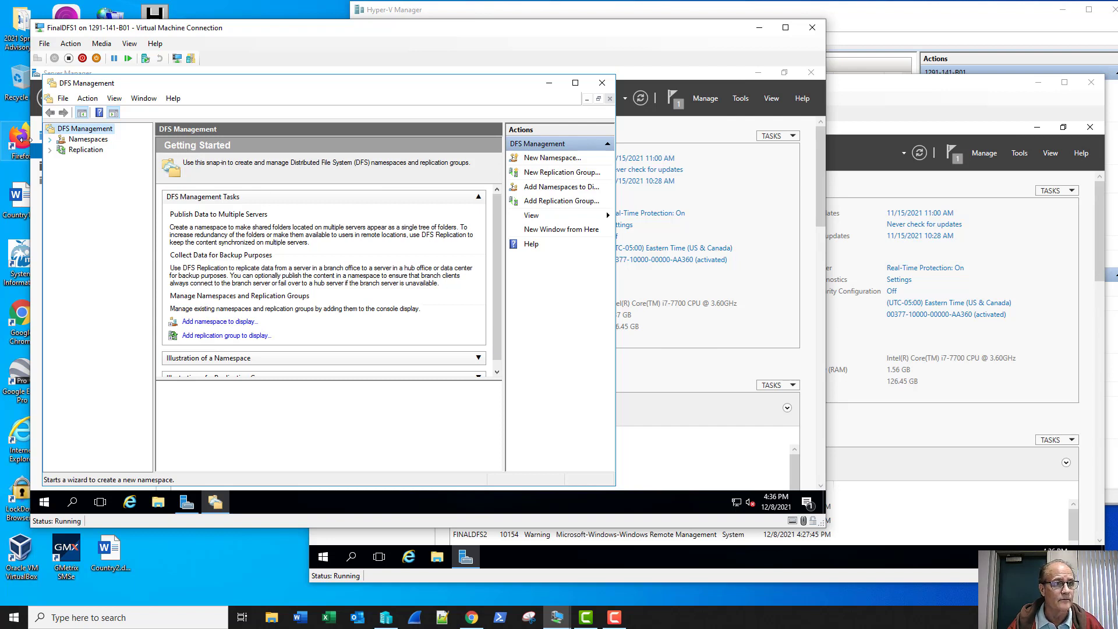
# - View FinalStorage's Namespace Servers tab, select FINALDFS1, and choose Add Namespace Server
pyautogui.click(50, 141)
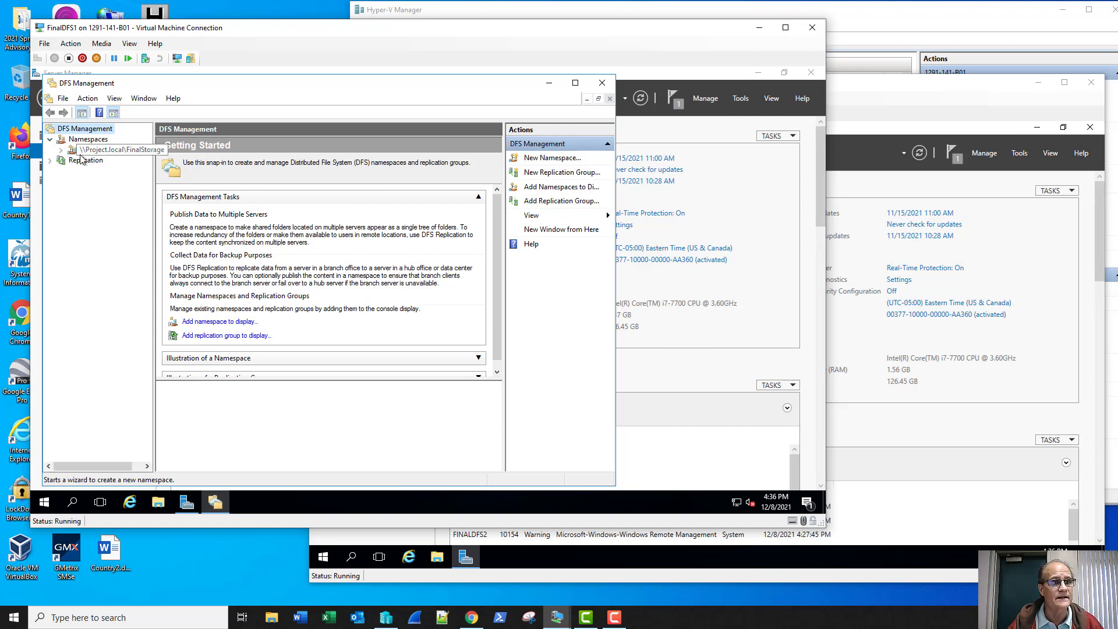
pyautogui.click(107, 150)
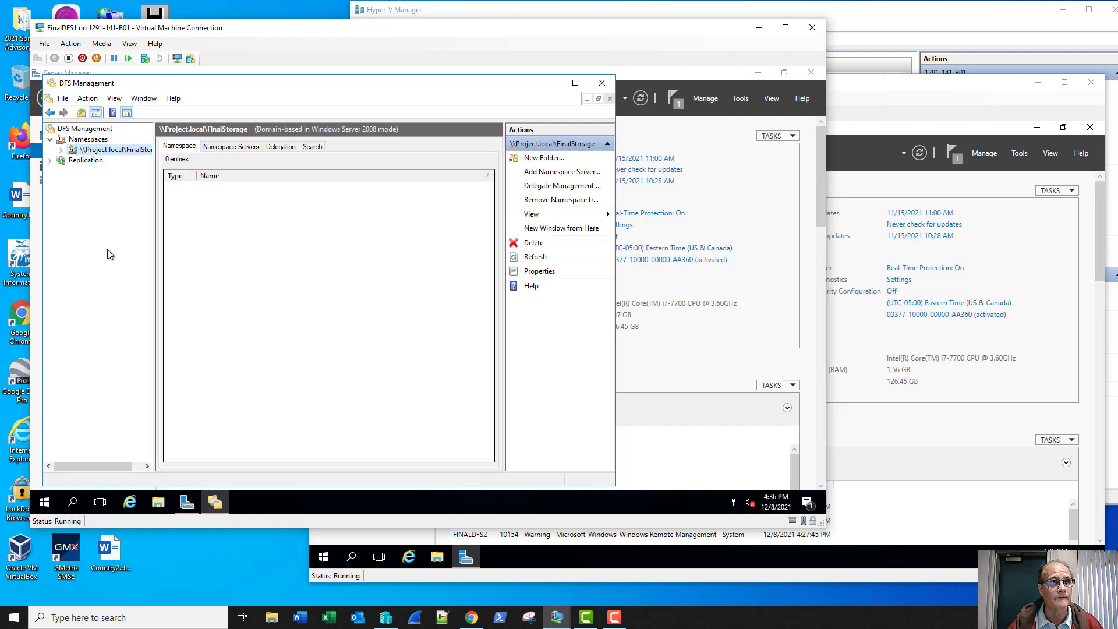
pyautogui.click(231, 147)
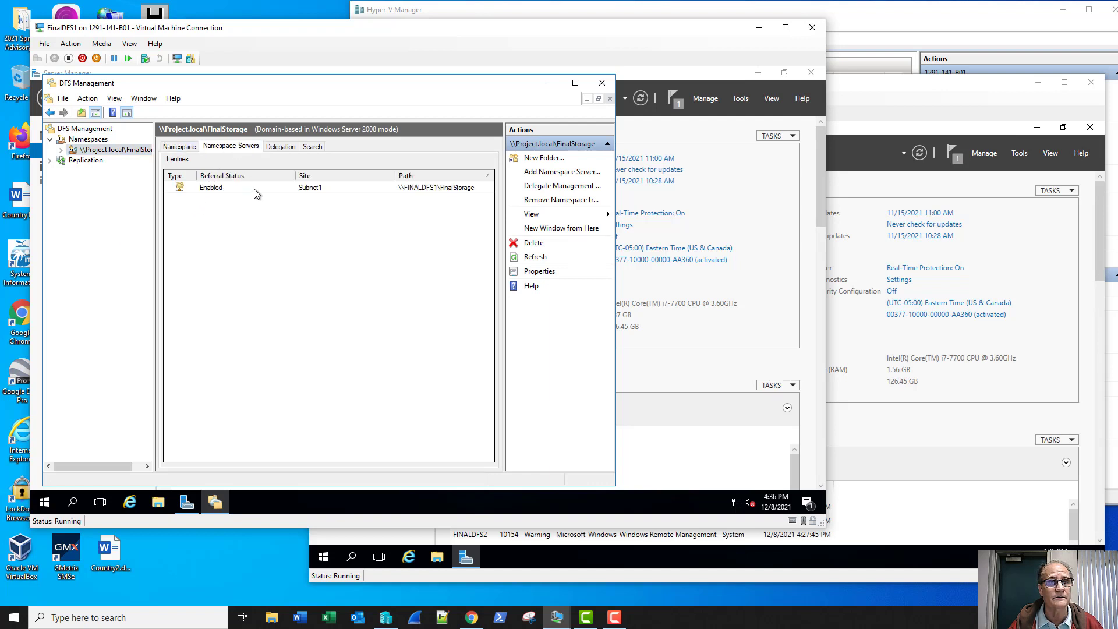
pyautogui.rightClick(247, 206)
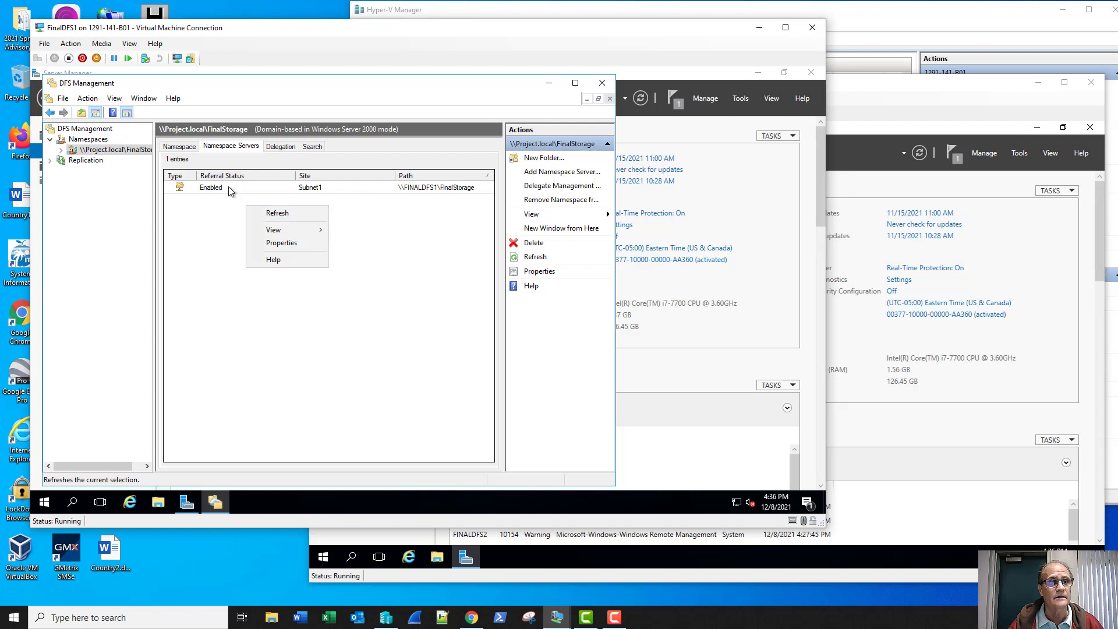
pyautogui.click(231, 188)
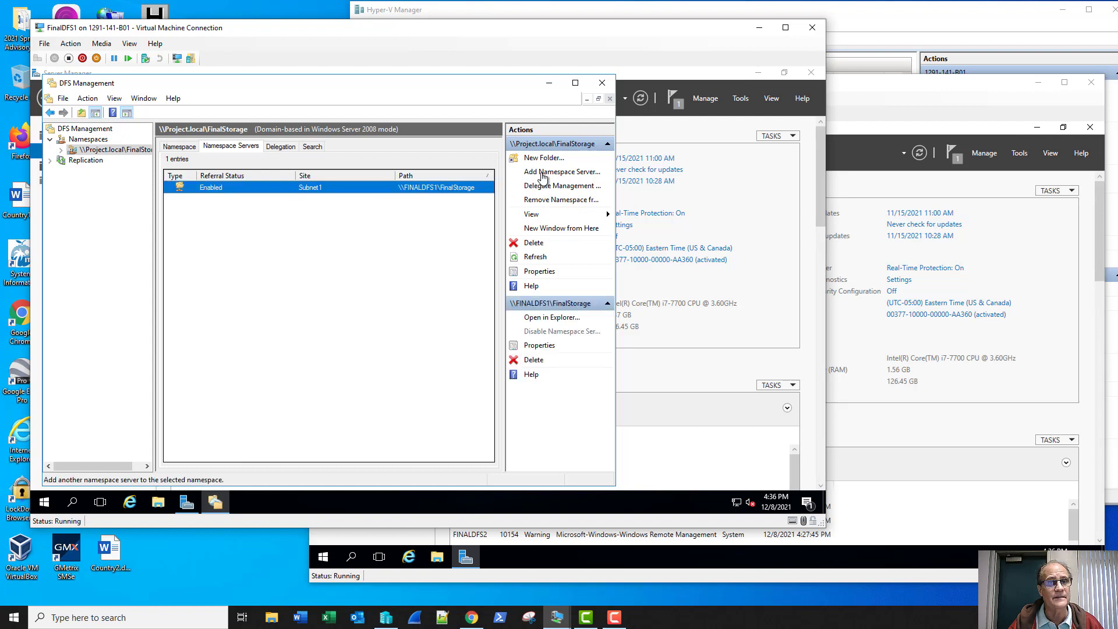
pyautogui.click(543, 172)
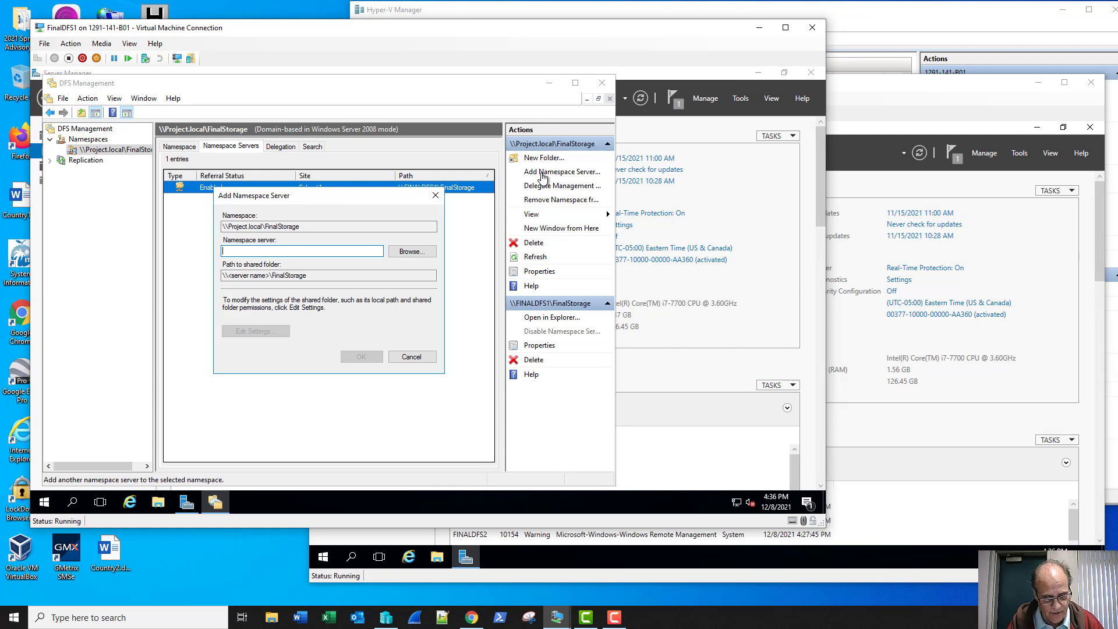
# - Enter FinalDFS as the namespace server and confirm; contacting the server fails
pyautogui.write('Final')
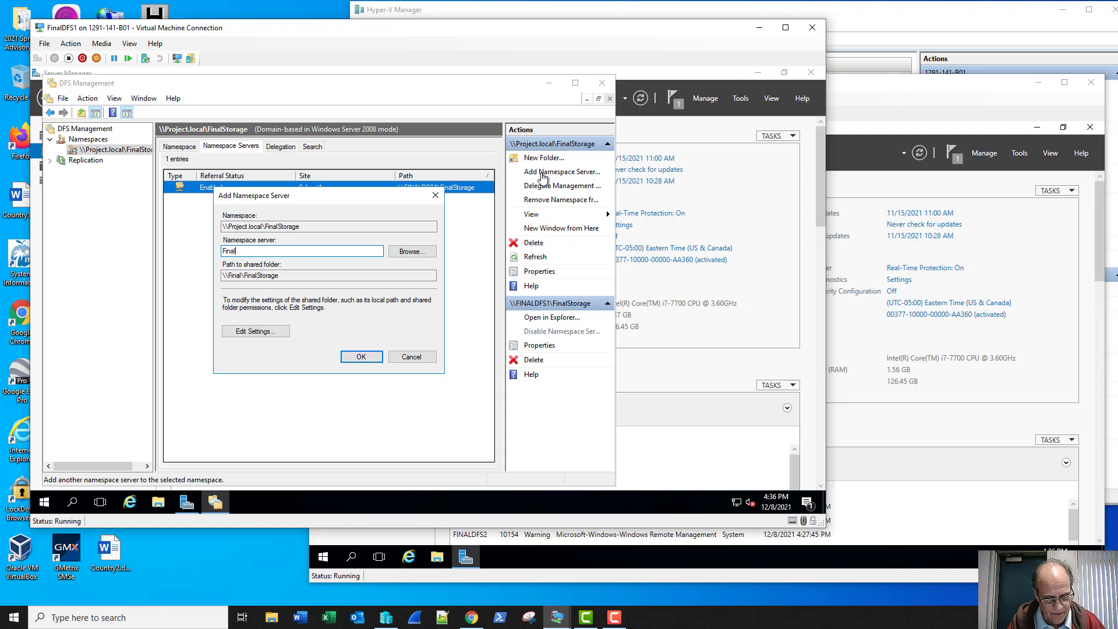
pyautogui.write('DFS')
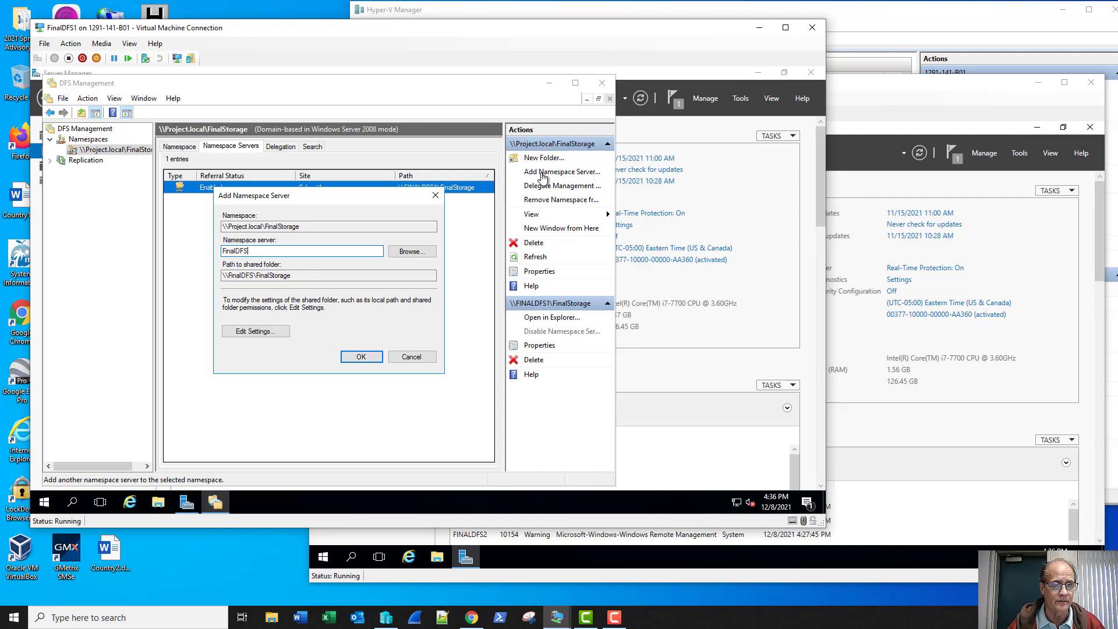
pyautogui.click(361, 357)
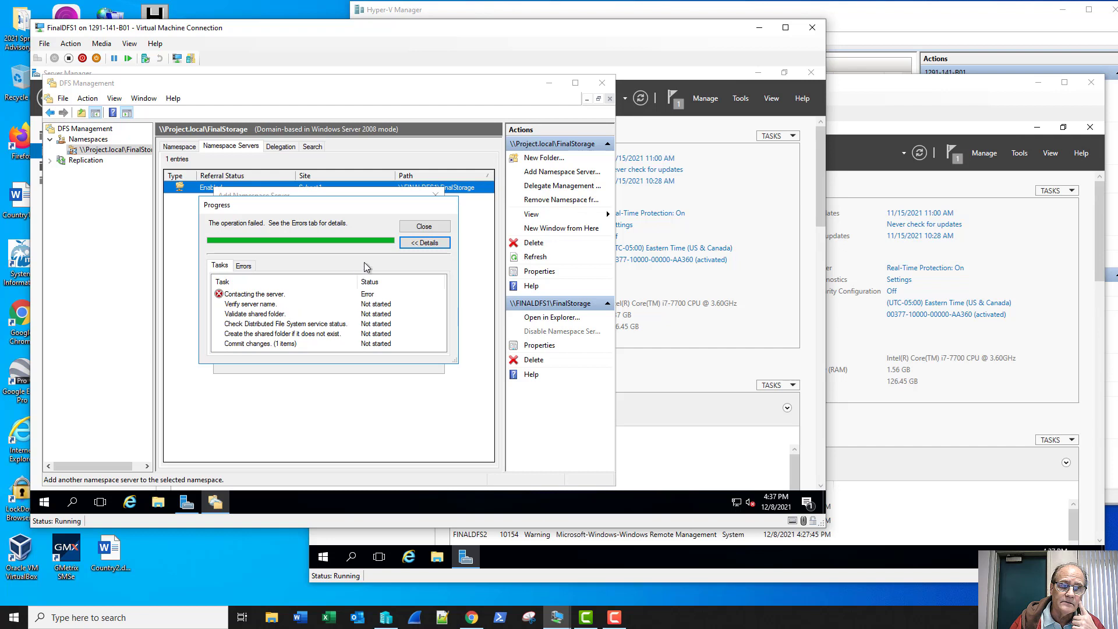
# - Look up FinalDFS2 in the domain with Check Names and dismiss the computer-not-found error
pyautogui.click(429, 230)
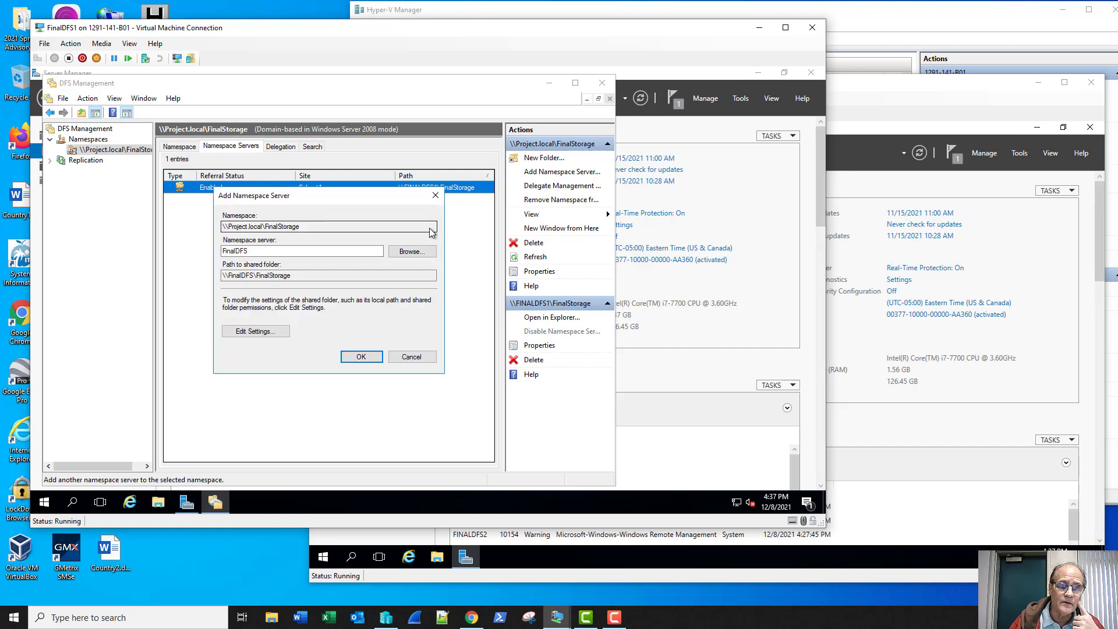
pyautogui.click(415, 251)
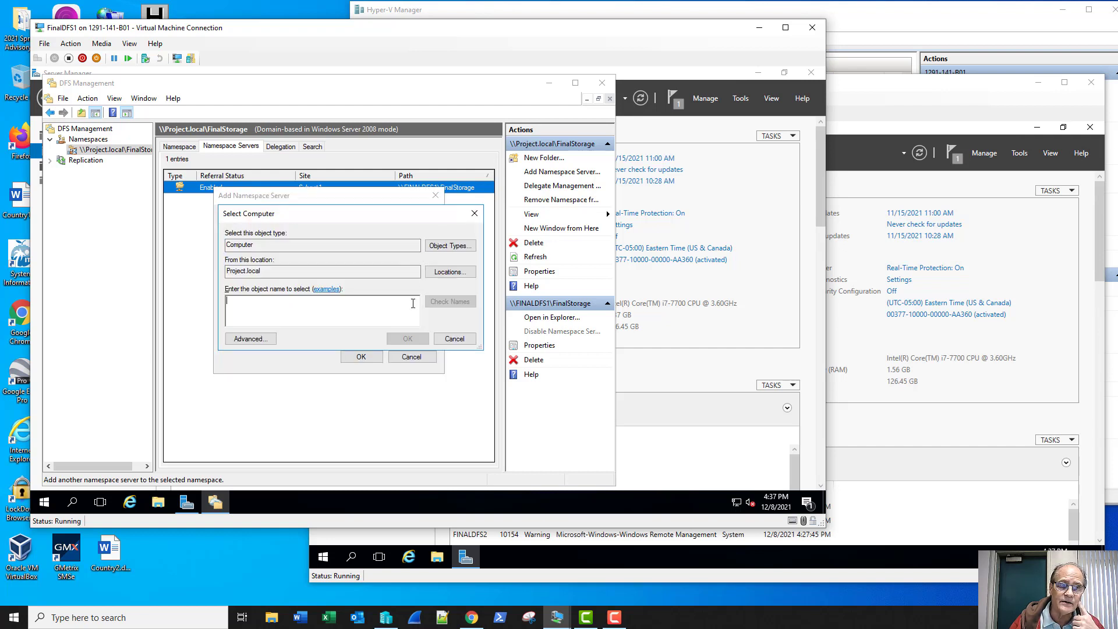
pyautogui.write('FinalDFS')
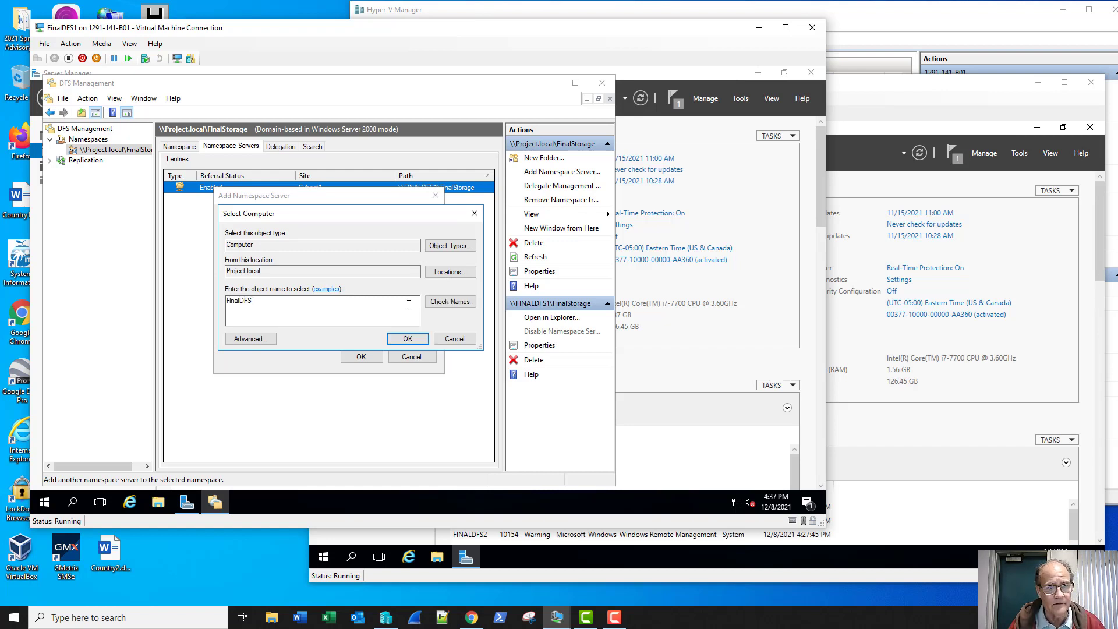
pyautogui.write('2')
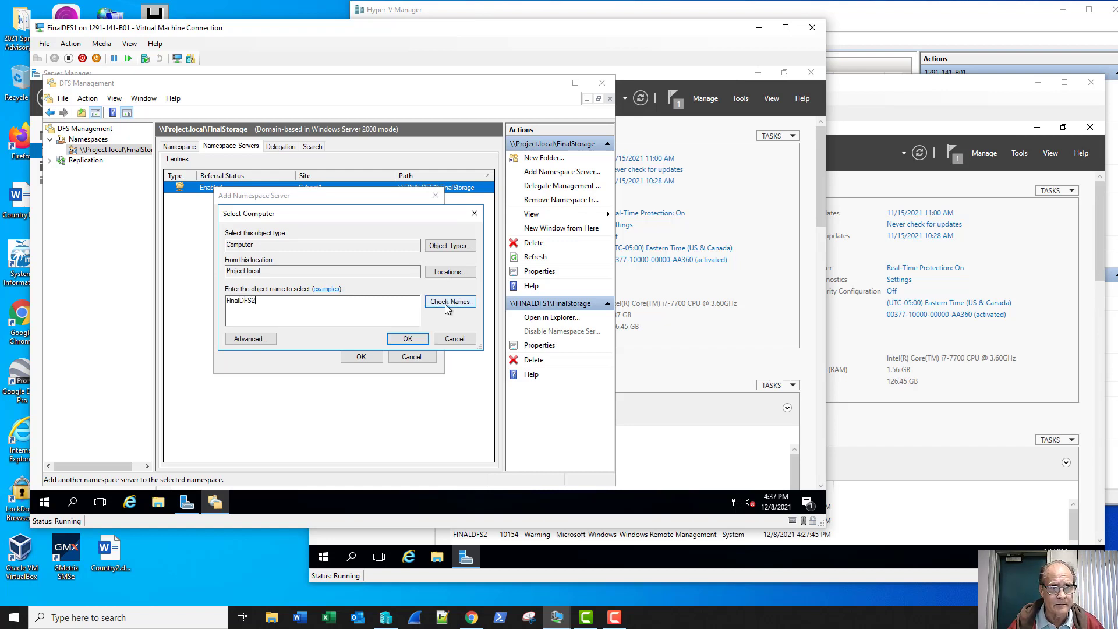
pyautogui.click(448, 303)
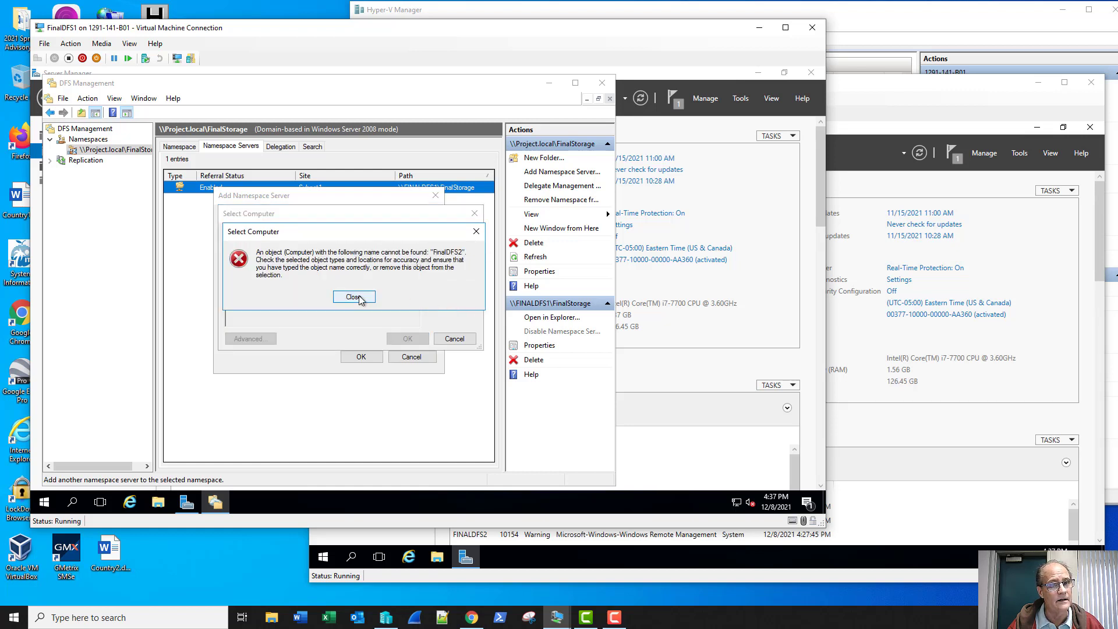
pyautogui.click(354, 298)
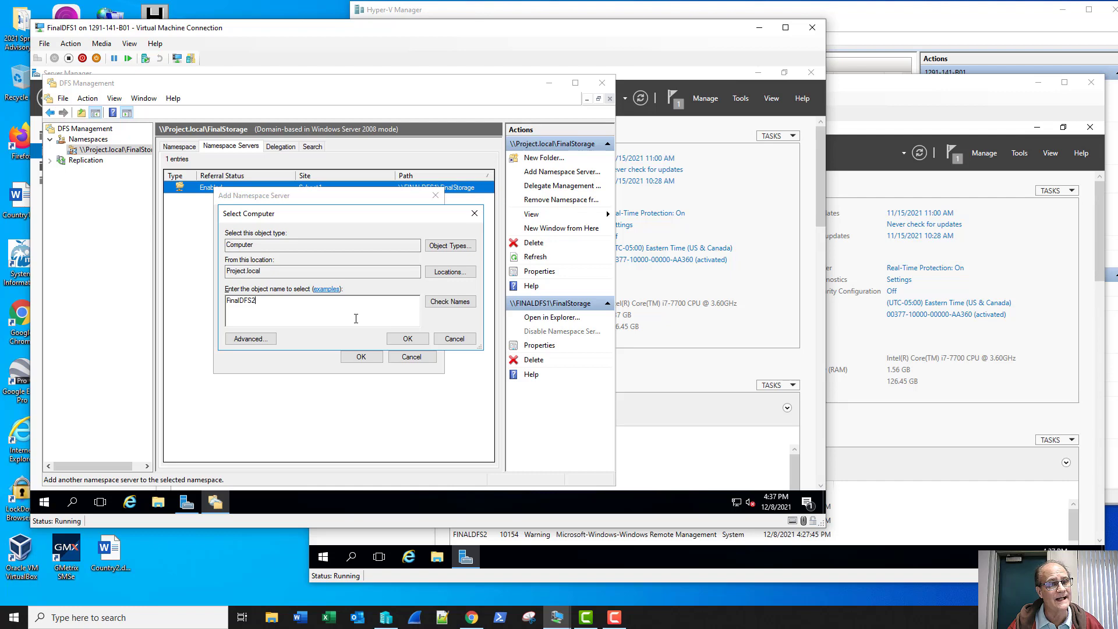
# - Connect to FinalDC1, sign in with the domain admin account, and launch Active Directory Users and Computers
pyautogui.click(849, 13)
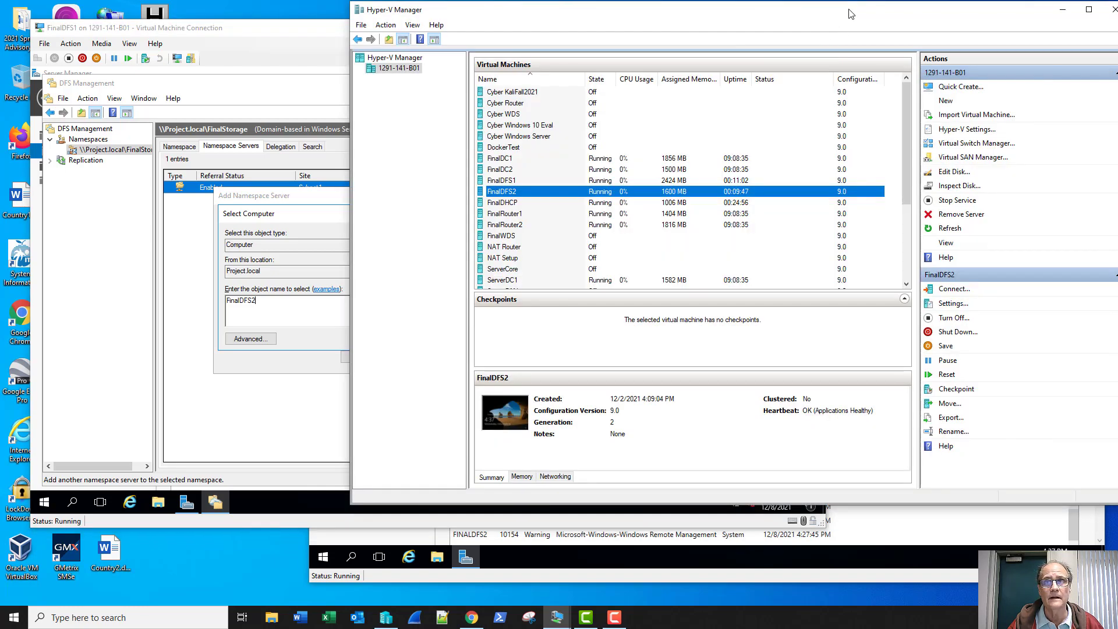
pyautogui.click(565, 161)
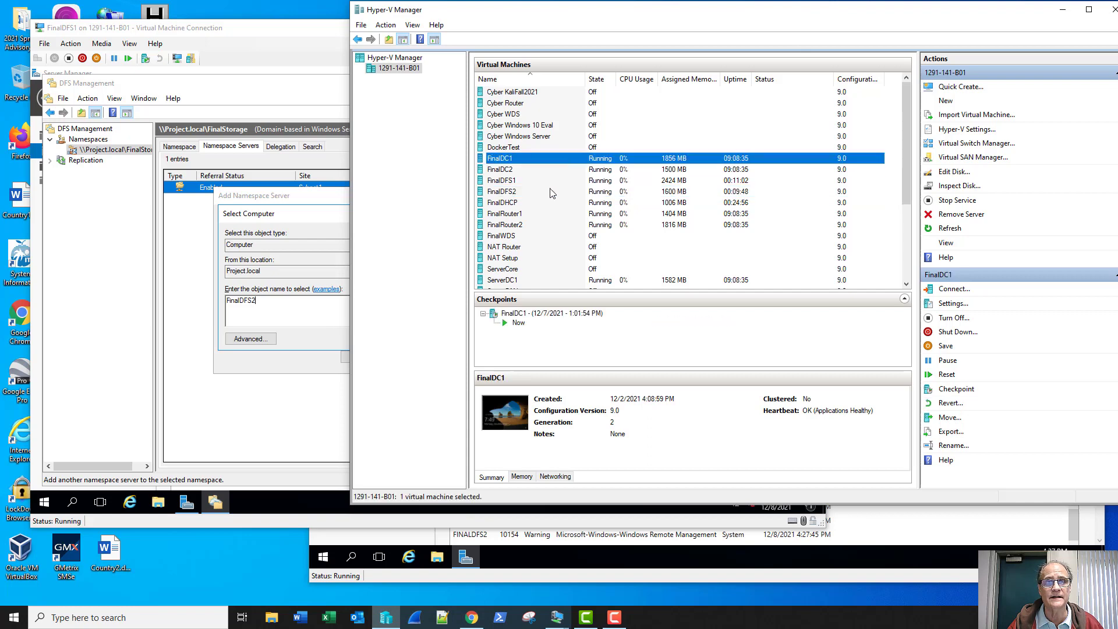
pyautogui.click(455, 251)
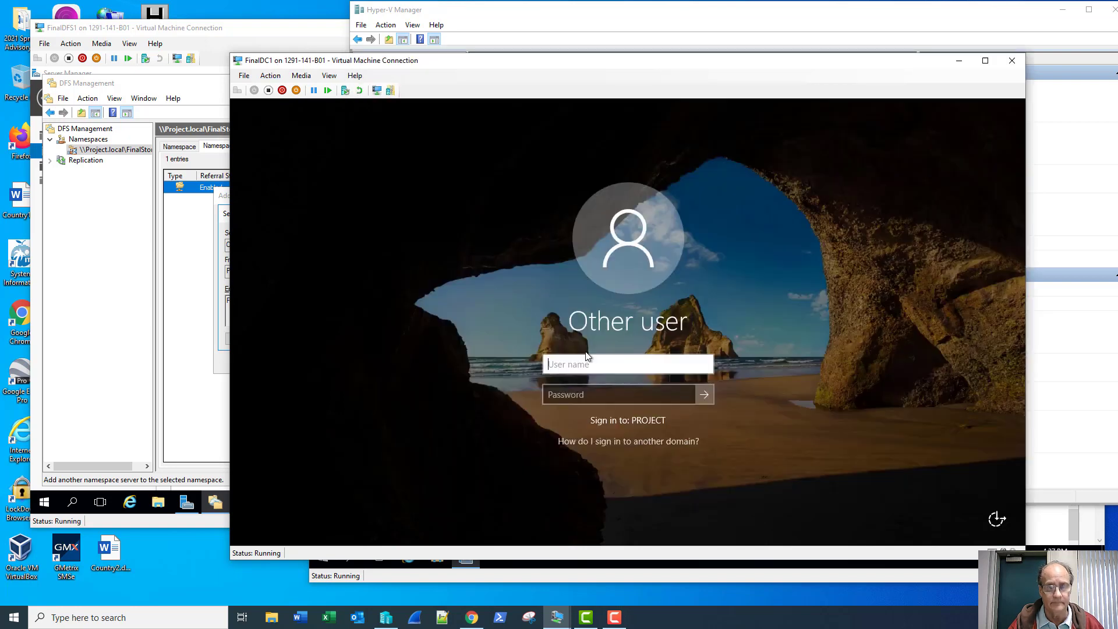
pyautogui.write('sadmin')
pyautogui.press('Tab')
pyautogui.write('Password1')
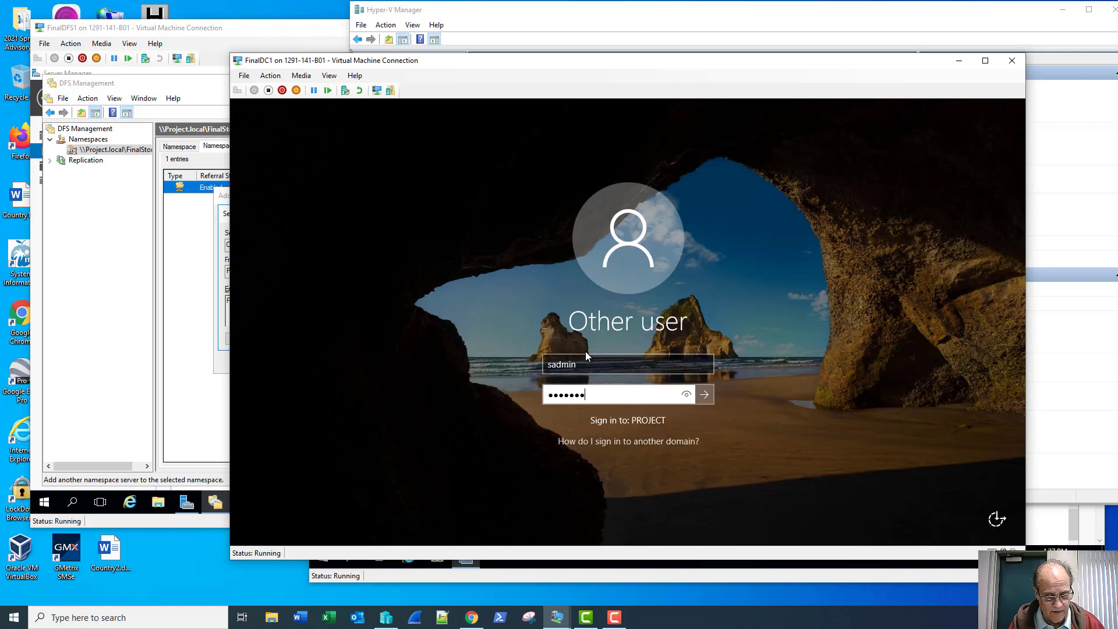
pyautogui.press('Return')
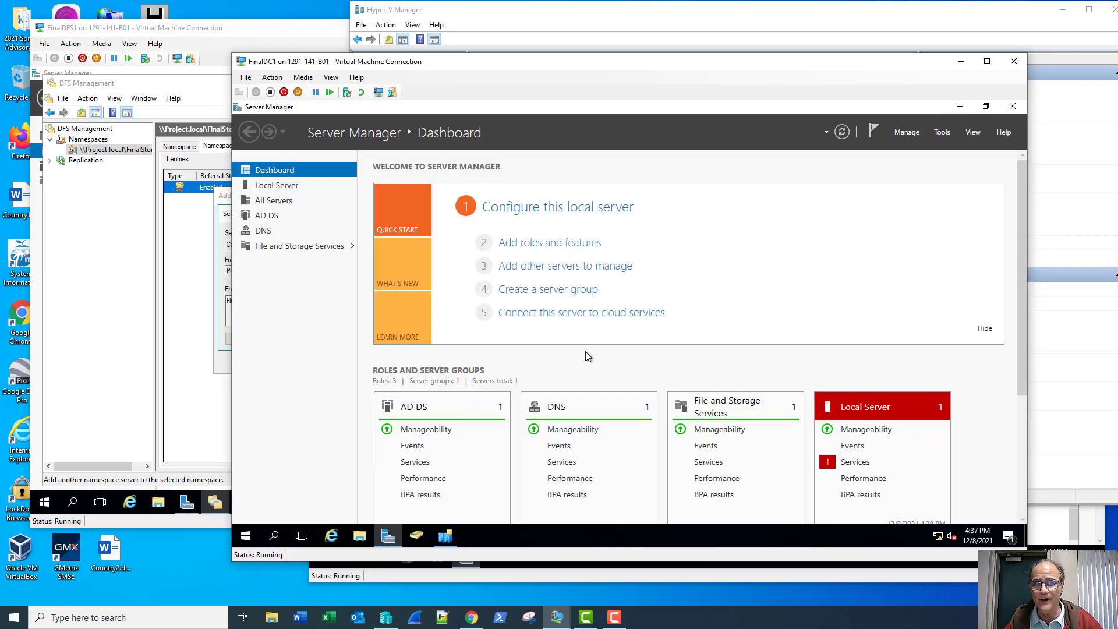
pyautogui.click(941, 138)
pyautogui.click(911, 200)
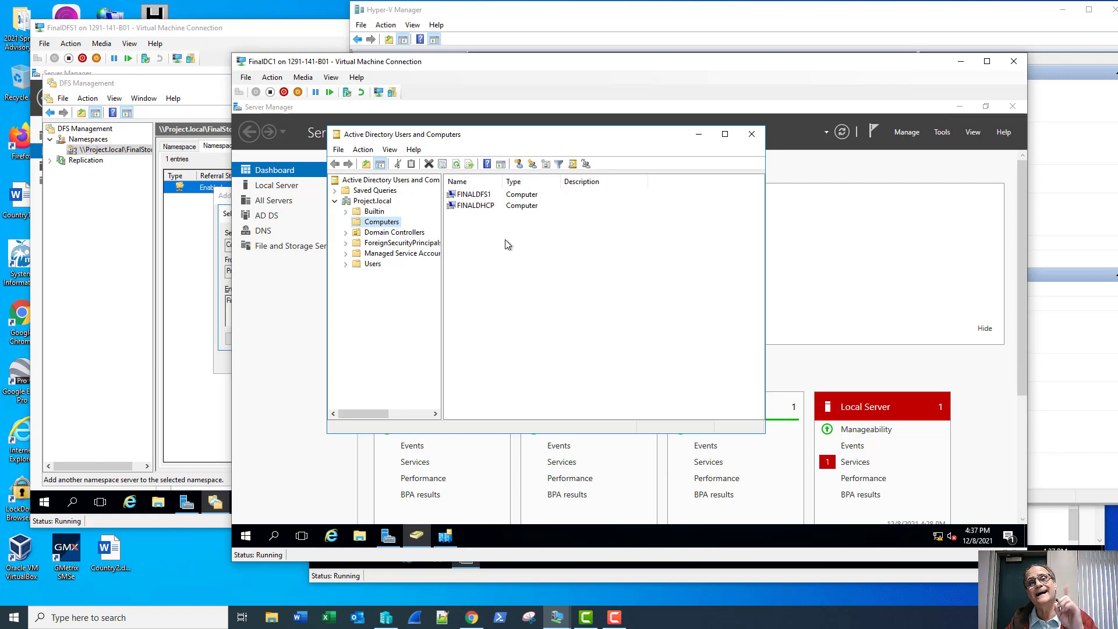
# - Connect to the FinalDC2 virtual machine and sign in with the domain admin account
pyautogui.click(833, 25)
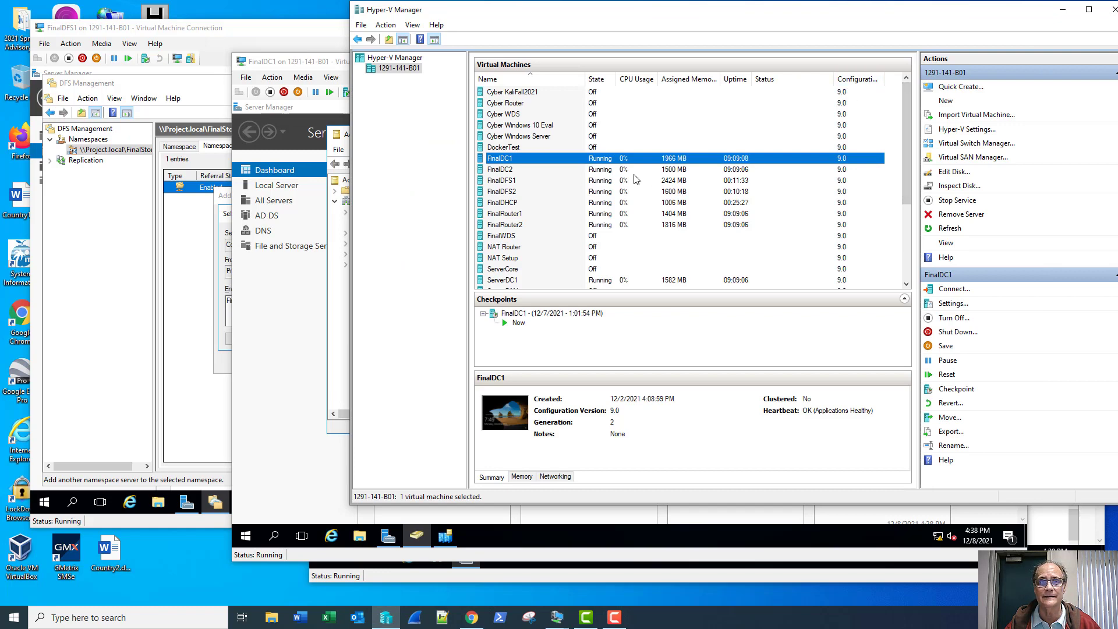
pyautogui.doubleClick(614, 169)
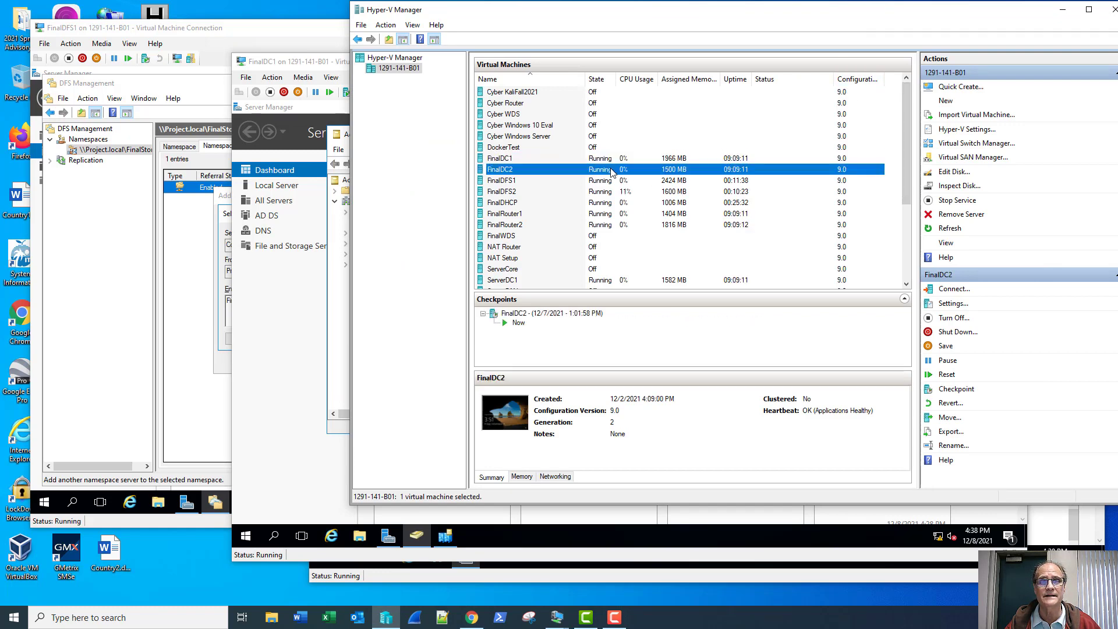
pyautogui.click(473, 250)
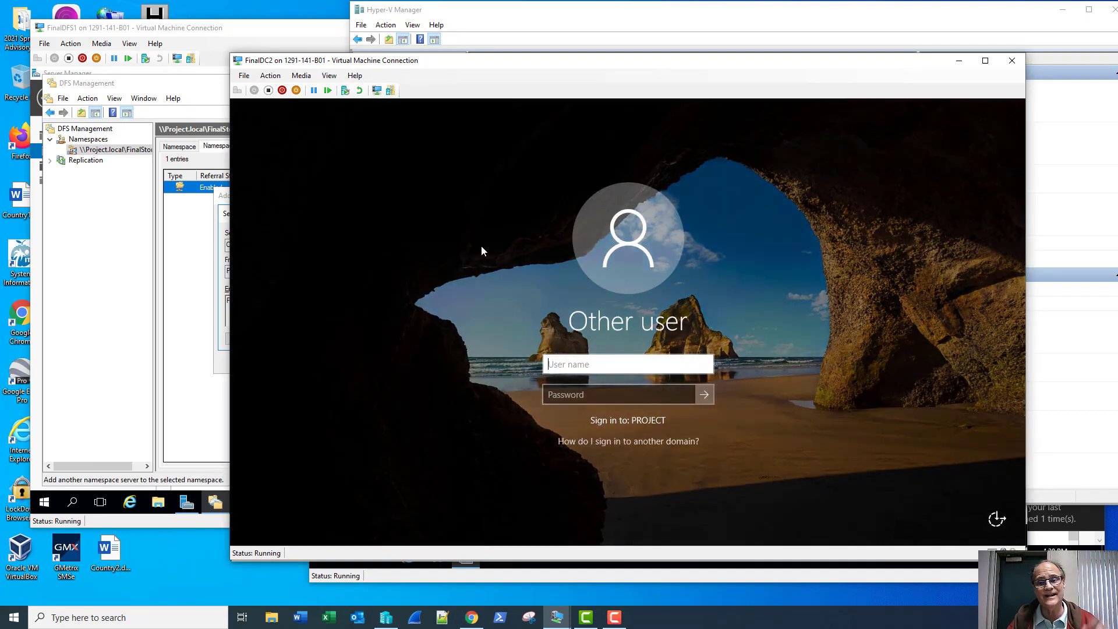
pyautogui.write('sadmin')
pyautogui.press('Tab')
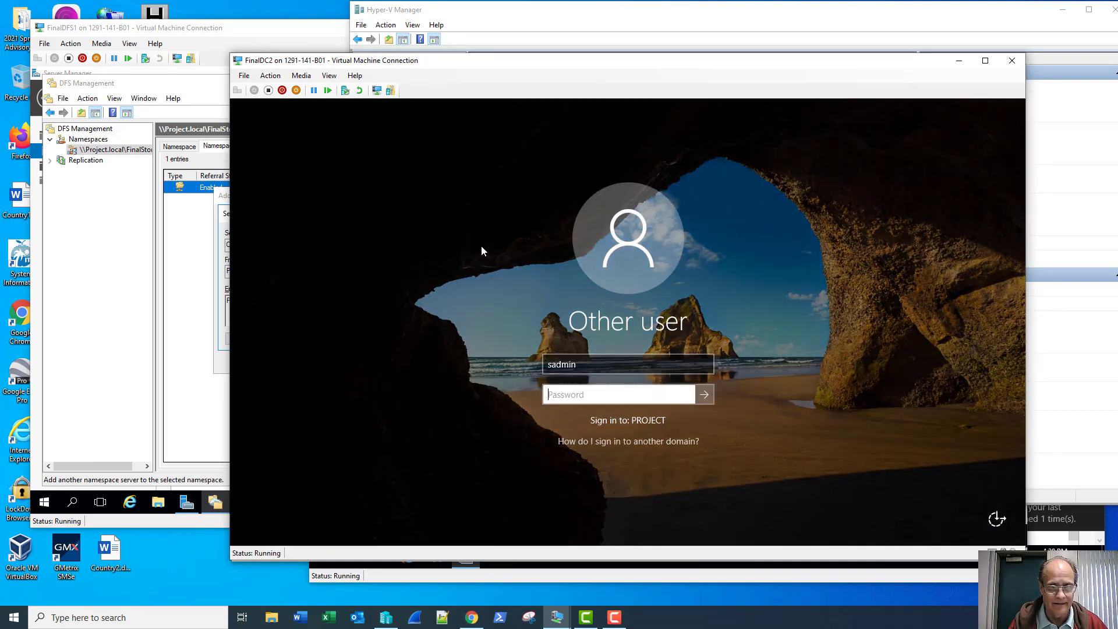
pyautogui.write('Pa$$w0rd')
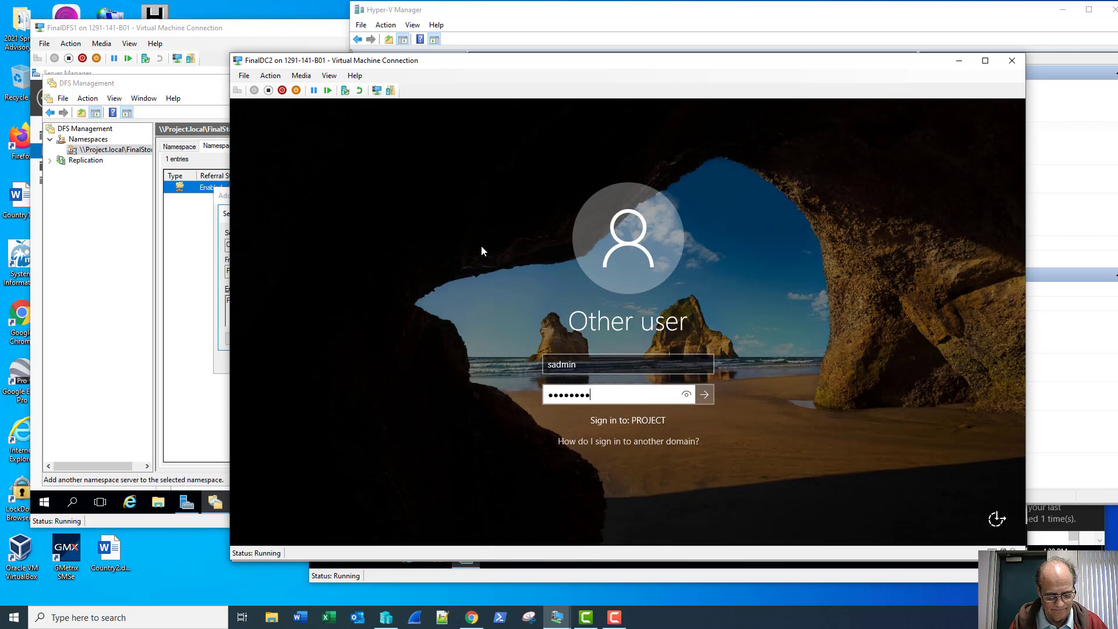
pyautogui.press('Return')
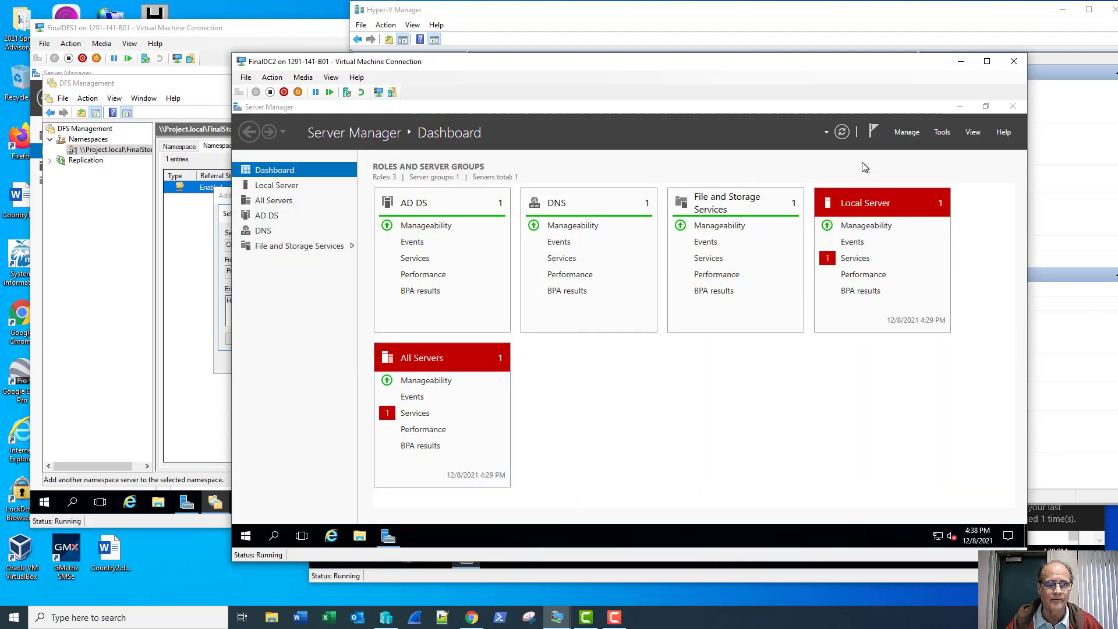
# - Open Active Directory Users and Computers on FinalDC2 and show the Computers container
pyautogui.click(942, 132)
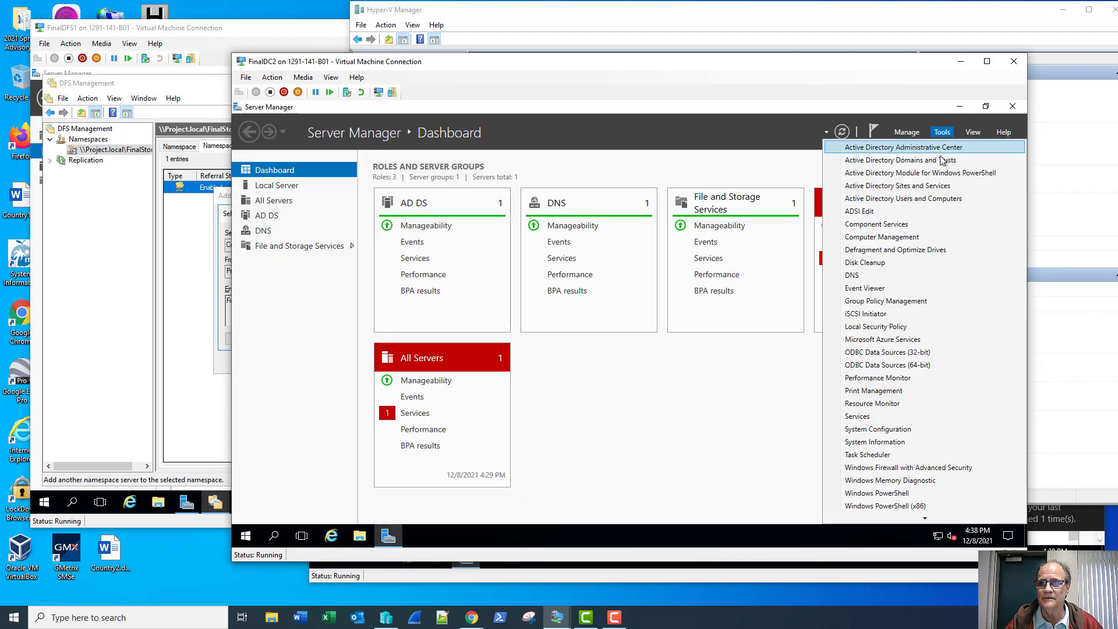
pyautogui.click(934, 199)
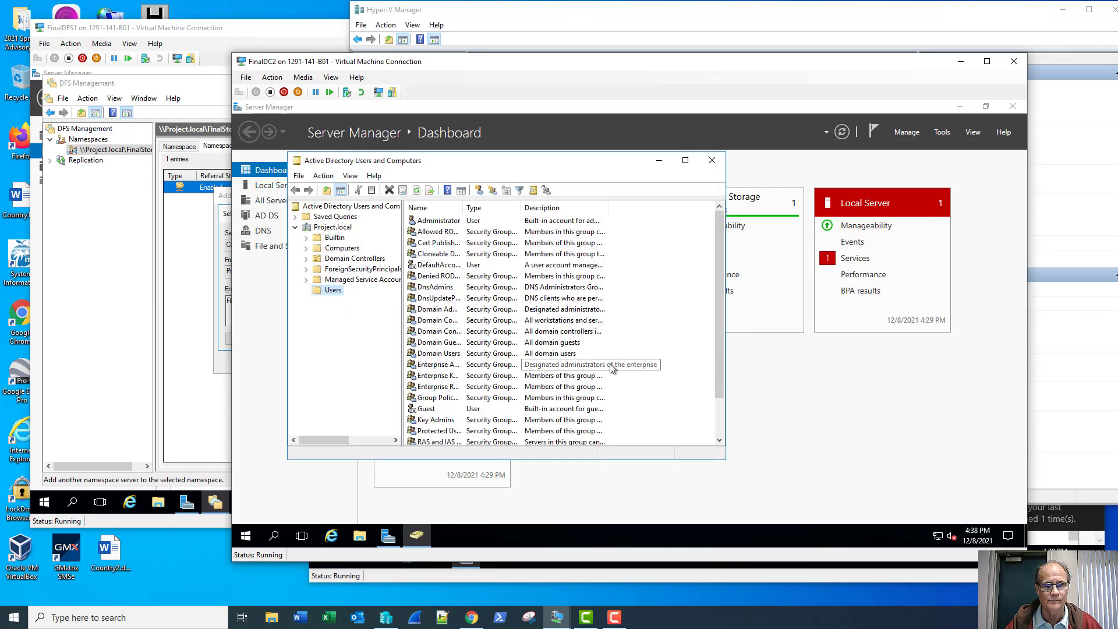
pyautogui.click(343, 249)
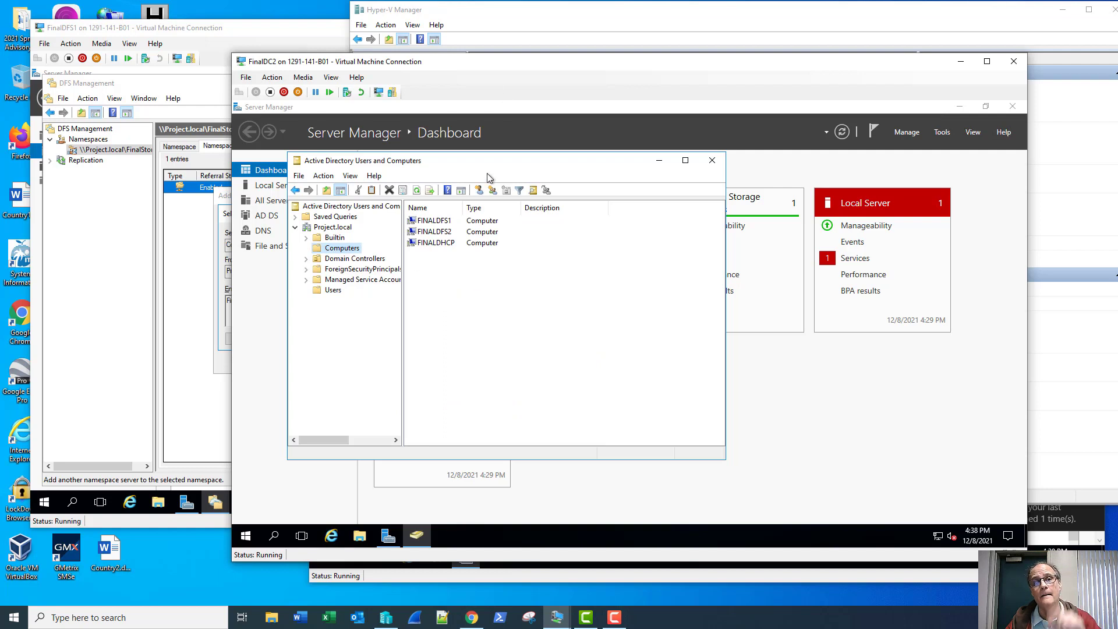
pyautogui.moveTo(494, 62); pyautogui.dragTo(442, 89)
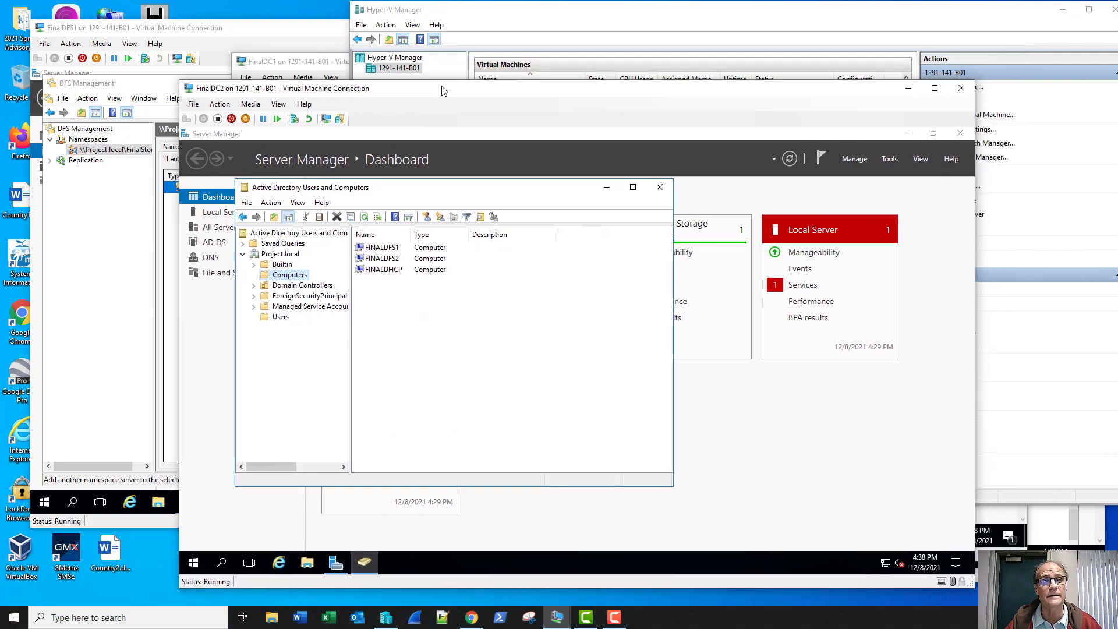
# - Refresh FinalDC1's computer list and launch Active Directory Sites and Services
pyautogui.click(409, 79)
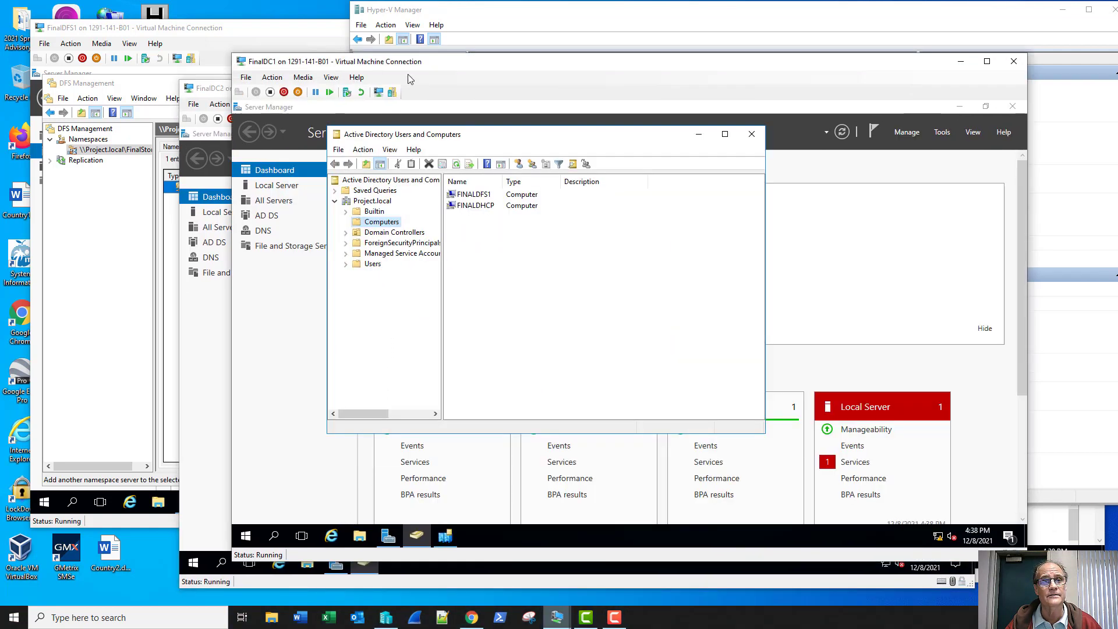
pyautogui.click(456, 164)
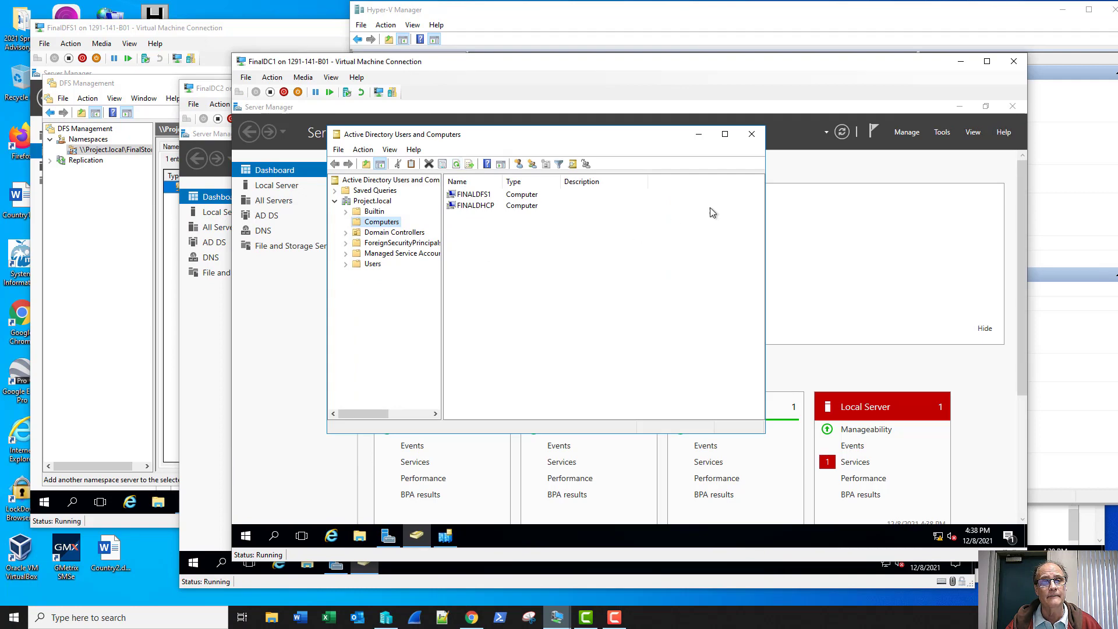
pyautogui.click(941, 133)
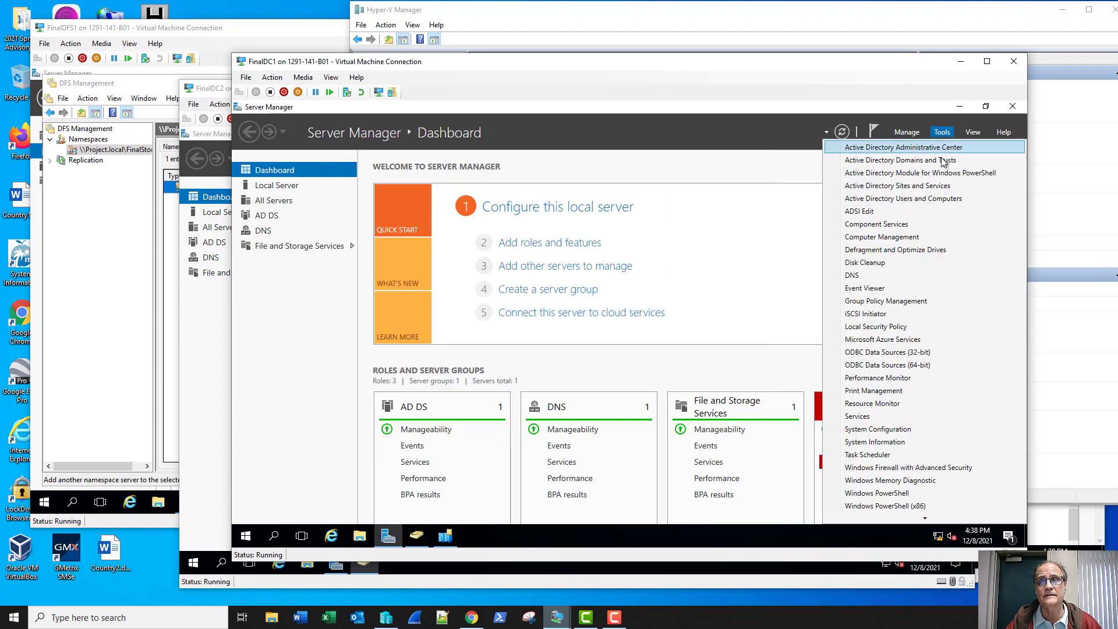
pyautogui.click(928, 186)
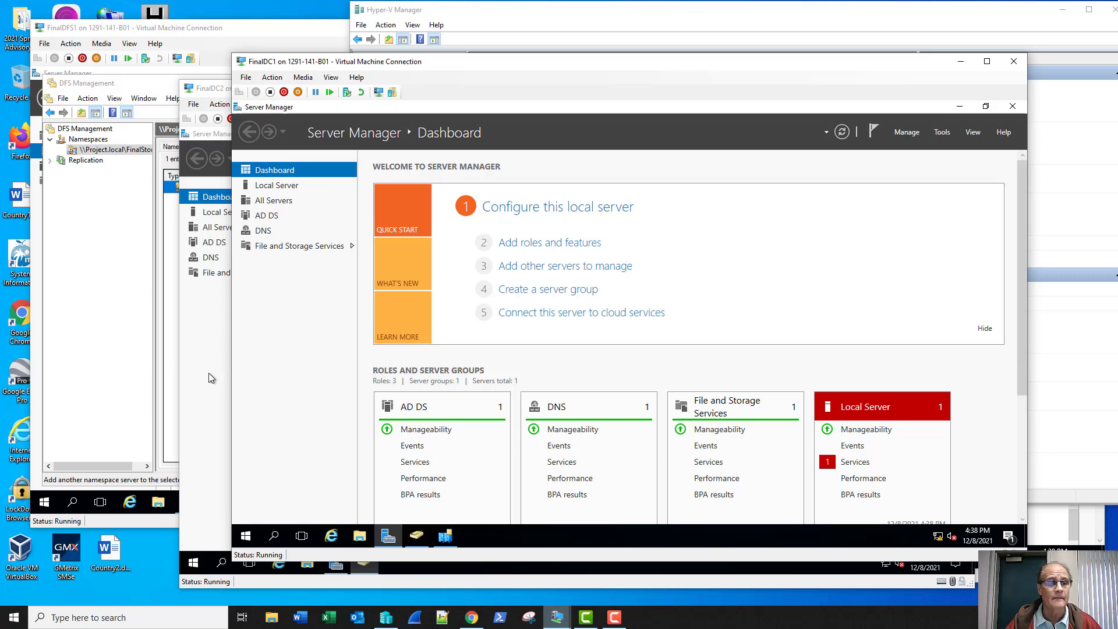
pyautogui.click(219, 91)
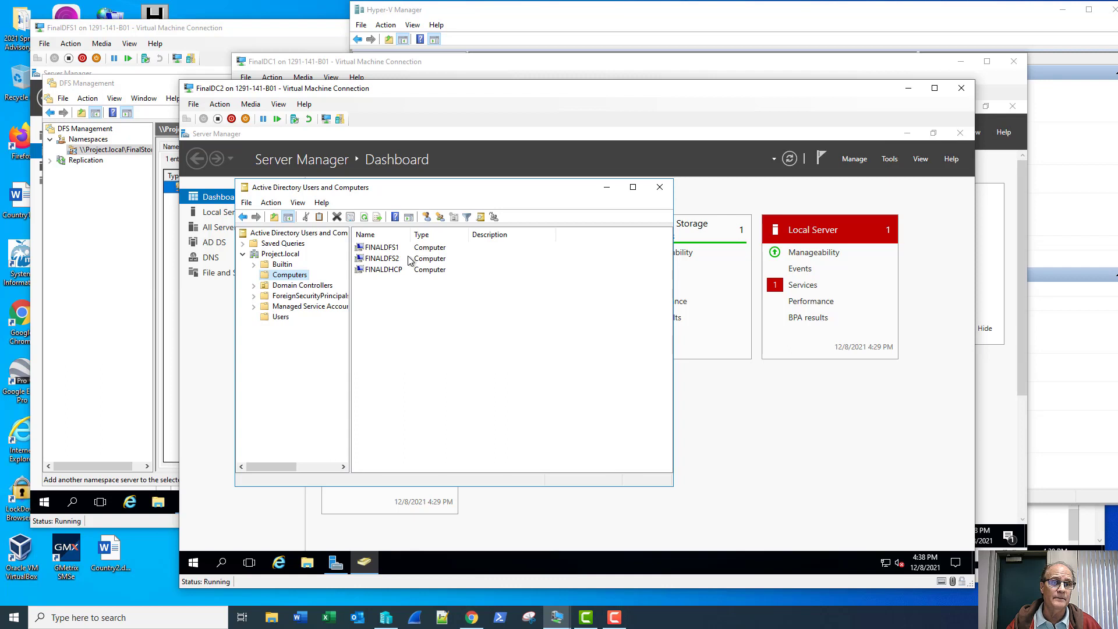
pyautogui.click(526, 66)
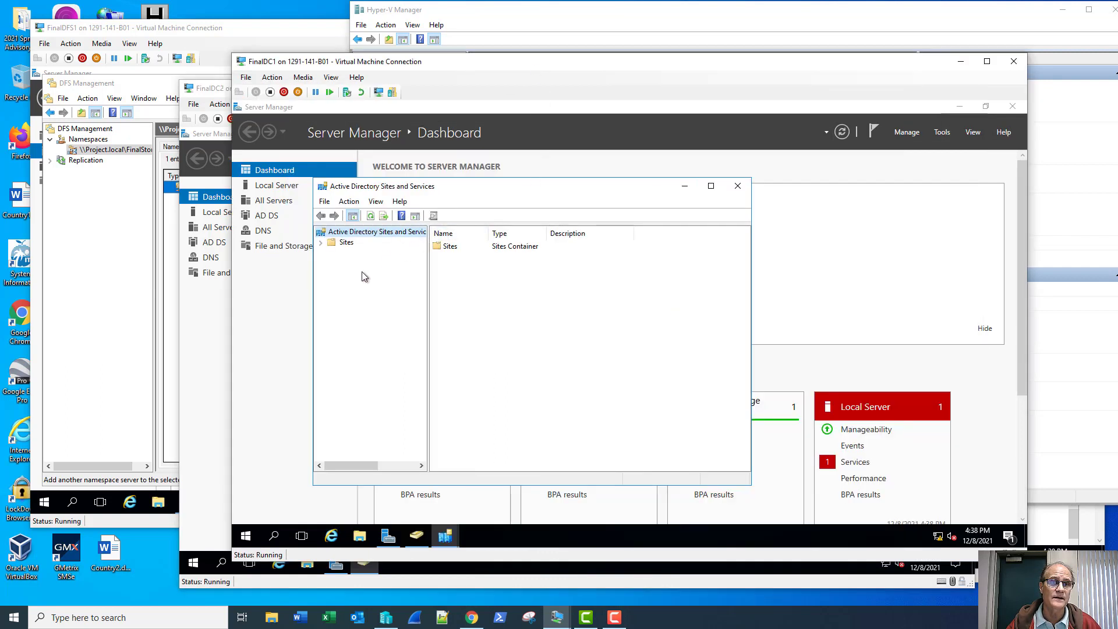
pyautogui.click(416, 536)
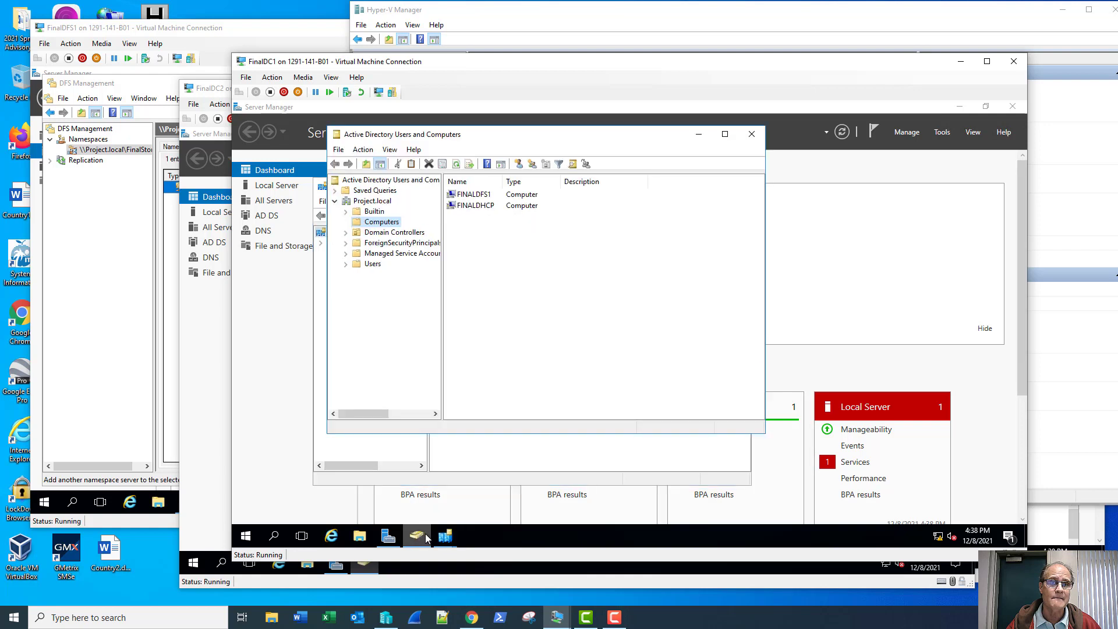
pyautogui.click(527, 456)
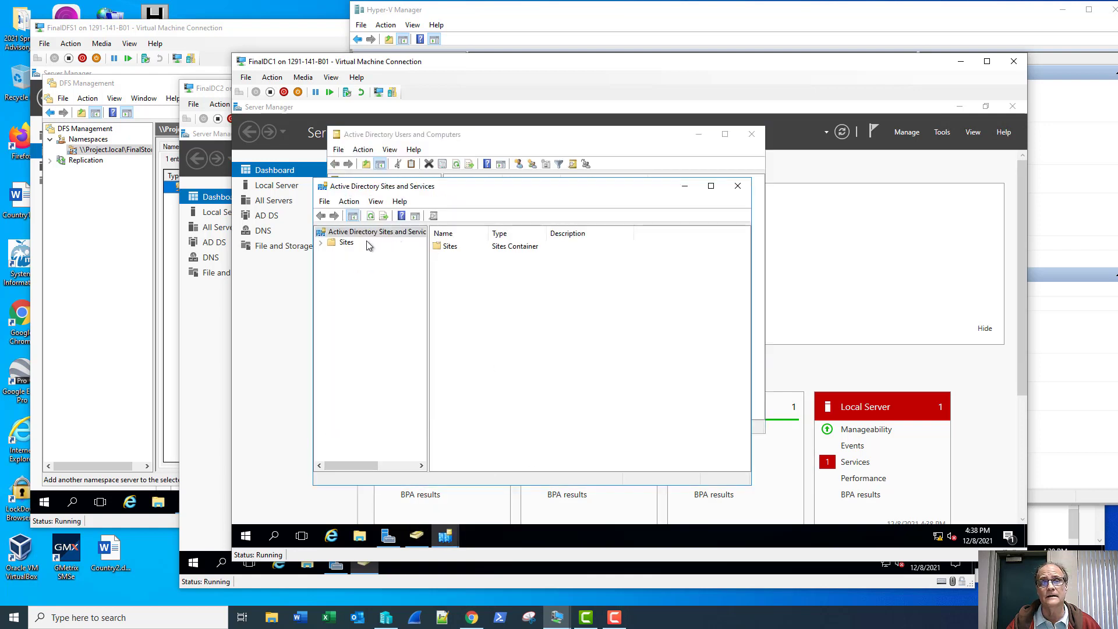
# - Expand Sites, Subnet1 and Subnet2 down to the NTDS Settings of FINALDC1 and FINALDC2
pyautogui.click(321, 242)
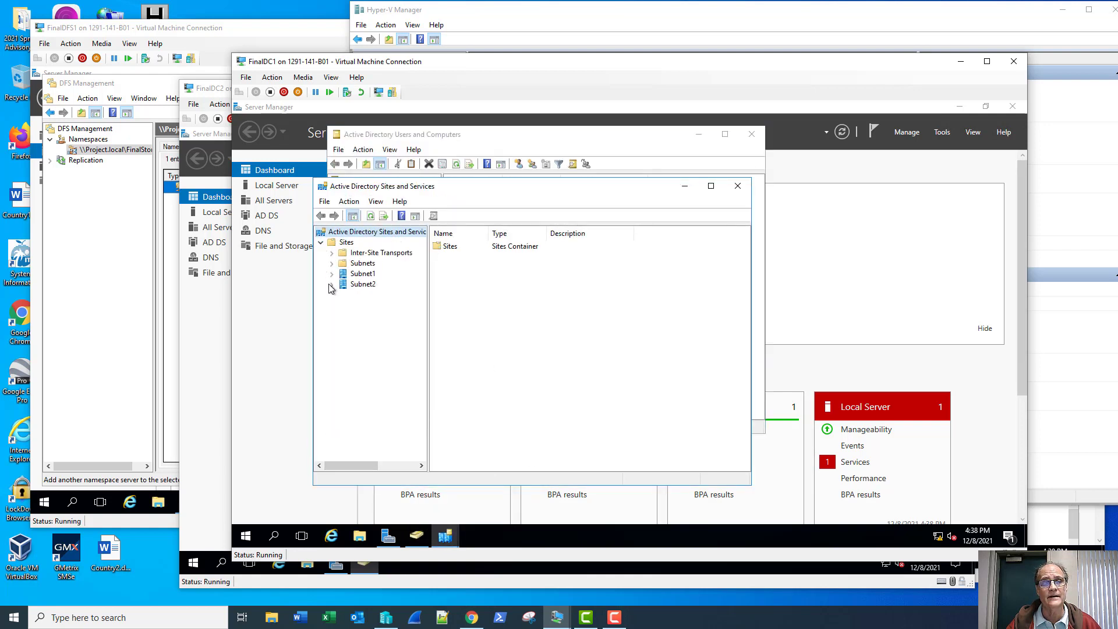
pyautogui.click(332, 273)
pyautogui.click(331, 294)
pyautogui.click(343, 305)
pyautogui.click(343, 284)
pyautogui.click(354, 326)
pyautogui.click(353, 294)
pyautogui.click(399, 346)
# - Run Replicate Now on both connections, FINALDC1 to FINALDC2 and FINALDC2 to FINALDC1
pyautogui.click(456, 246)
pyautogui.rightClick(464, 246)
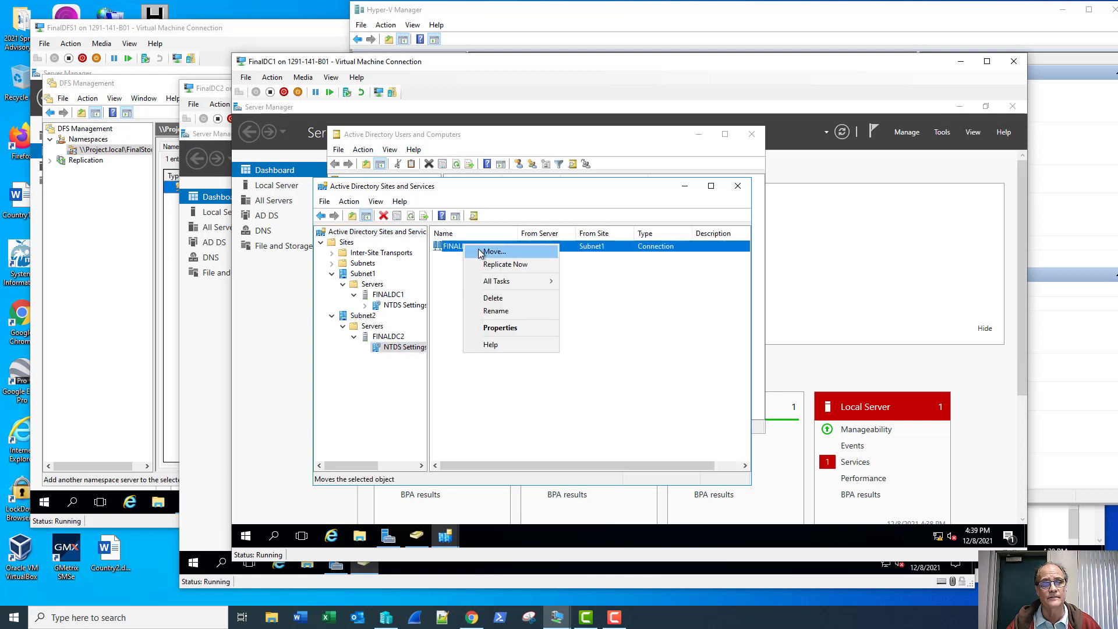
pyautogui.click(485, 265)
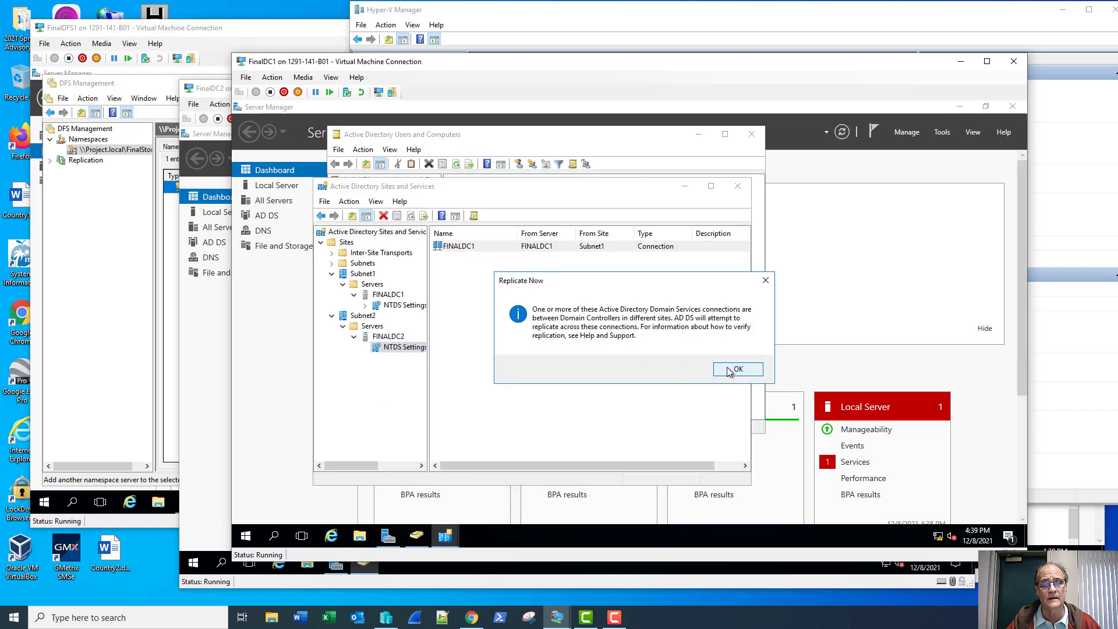
pyautogui.click(736, 369)
pyautogui.click(402, 305)
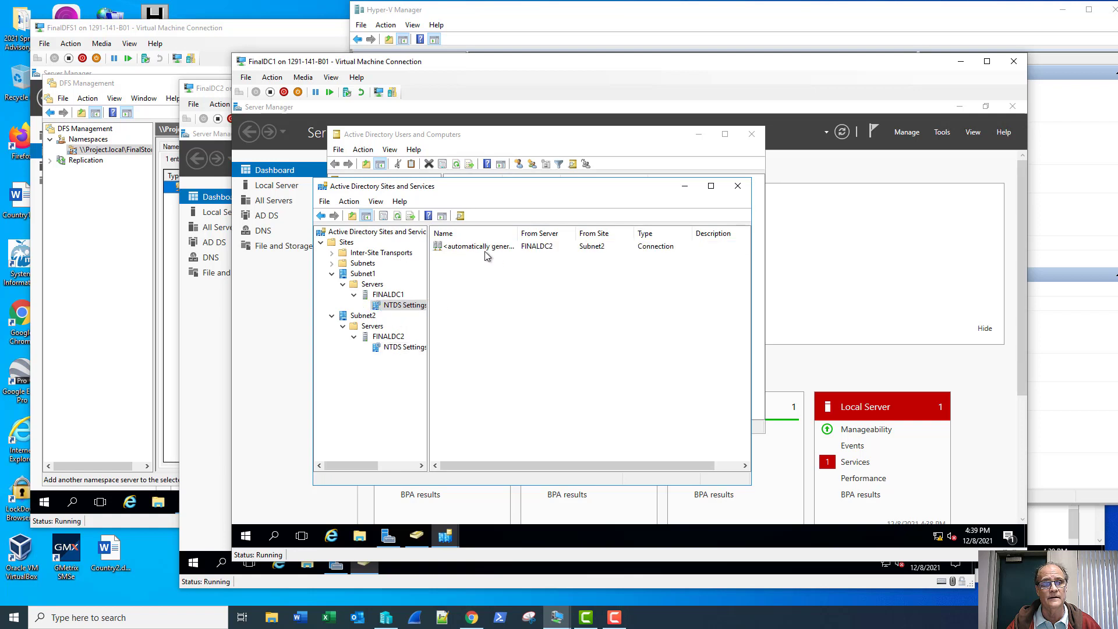
pyautogui.rightClick(484, 250)
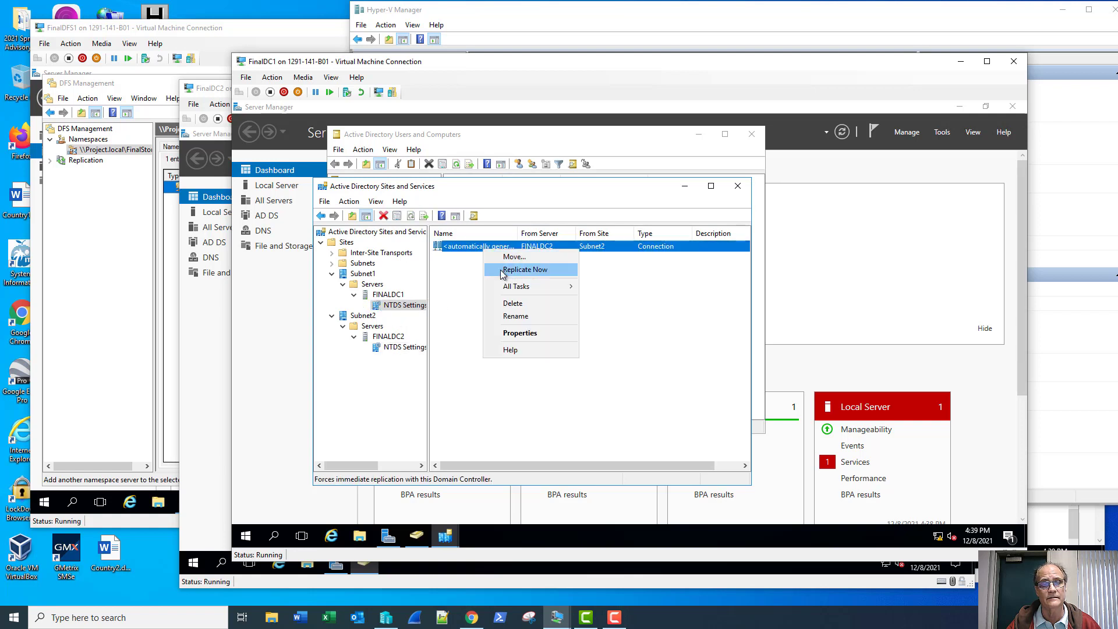
pyautogui.click(506, 270)
pyautogui.click(737, 371)
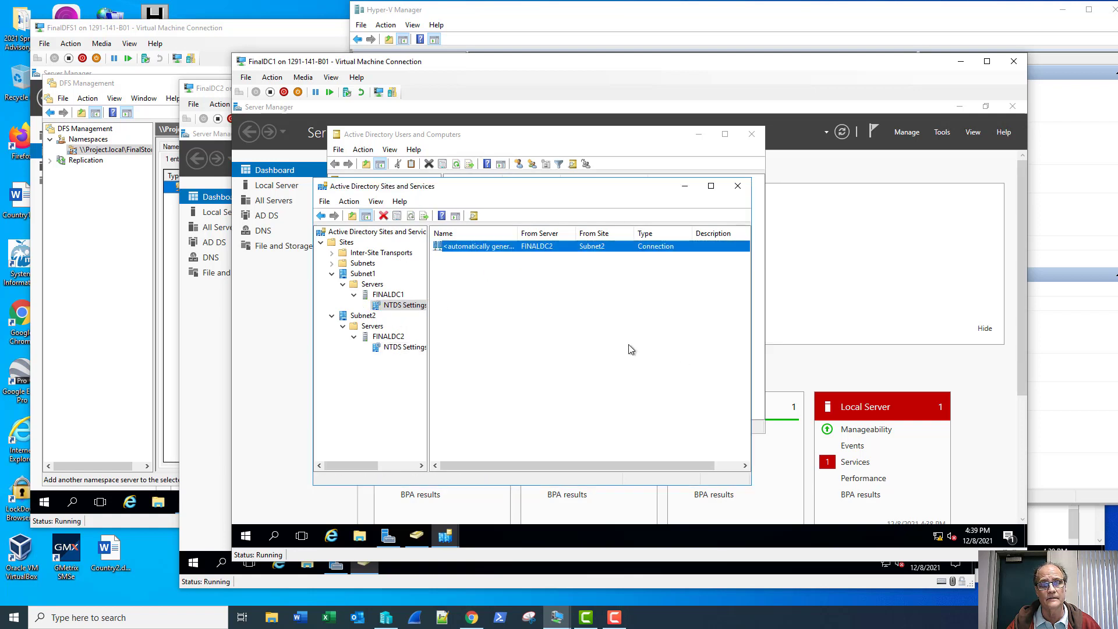
# - Refresh Users and Computers to show FINALDFS2, then close both tools and FinalDC1's console
pyautogui.click(482, 138)
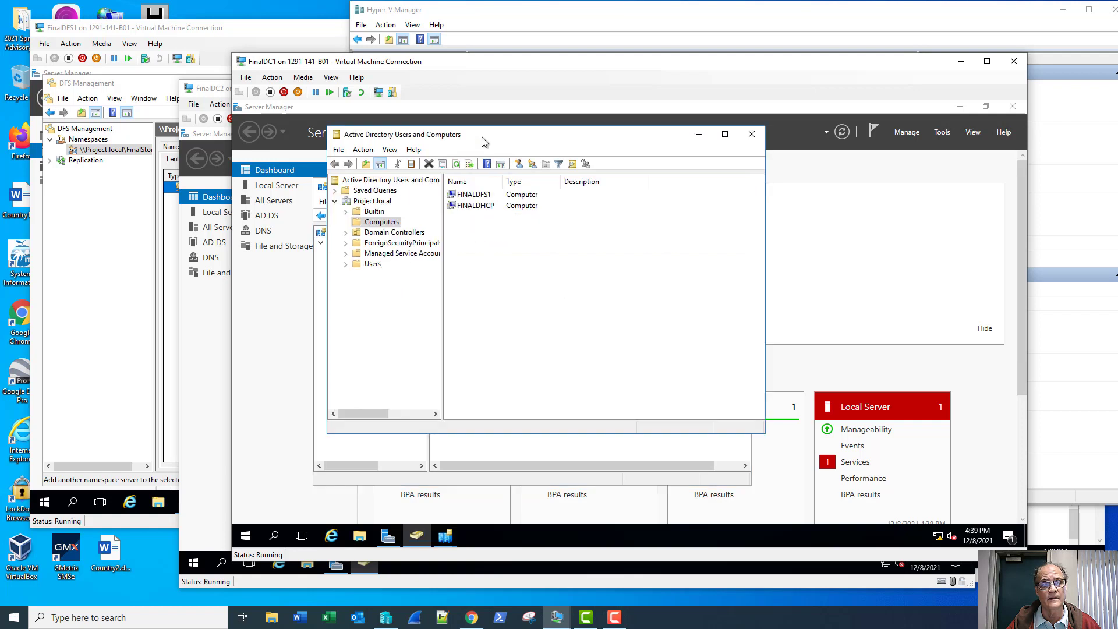
pyautogui.click(456, 164)
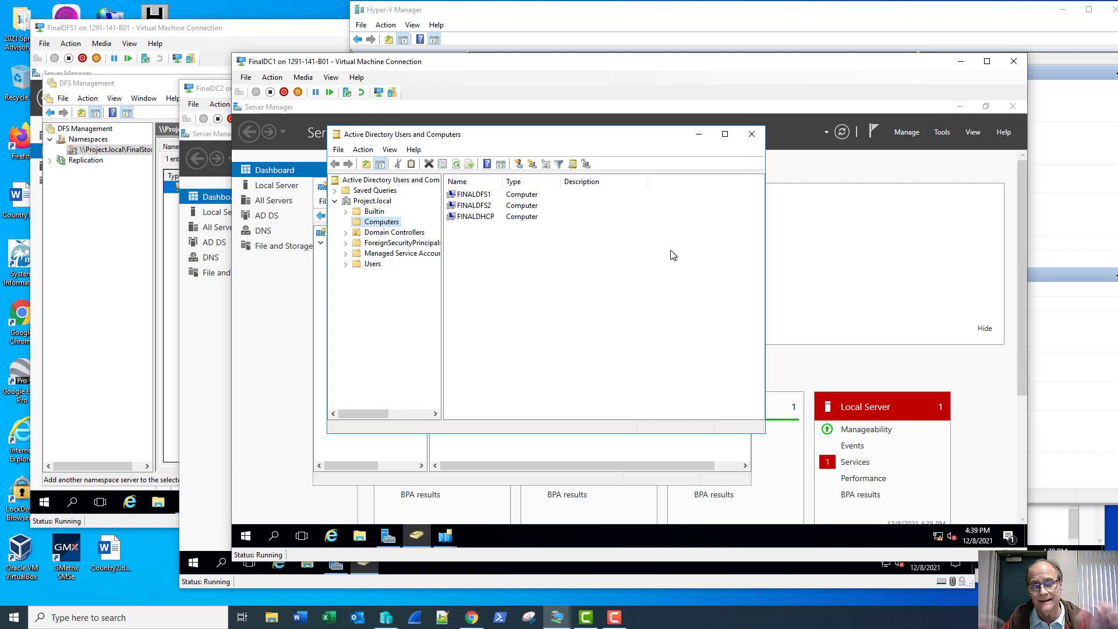
pyautogui.click(748, 140)
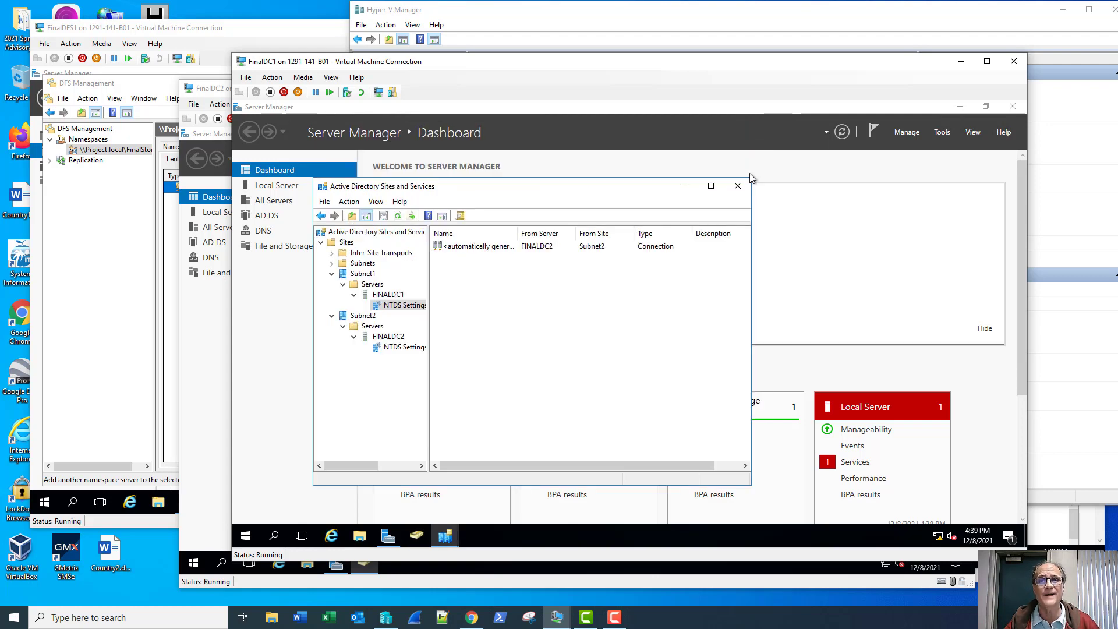
pyautogui.click(742, 185)
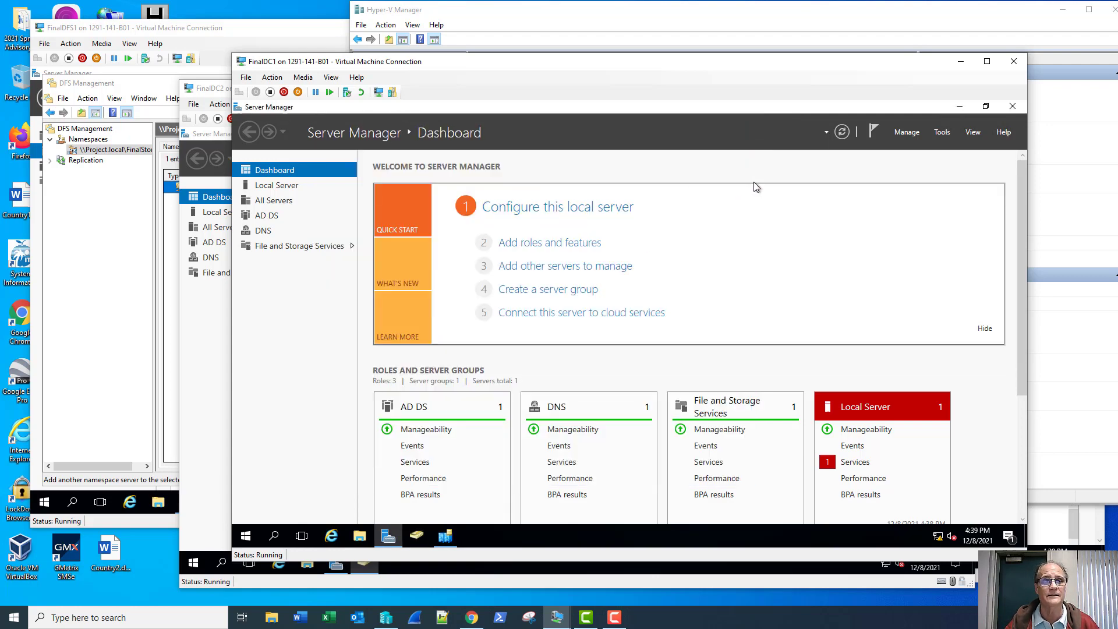
pyautogui.click(1014, 61)
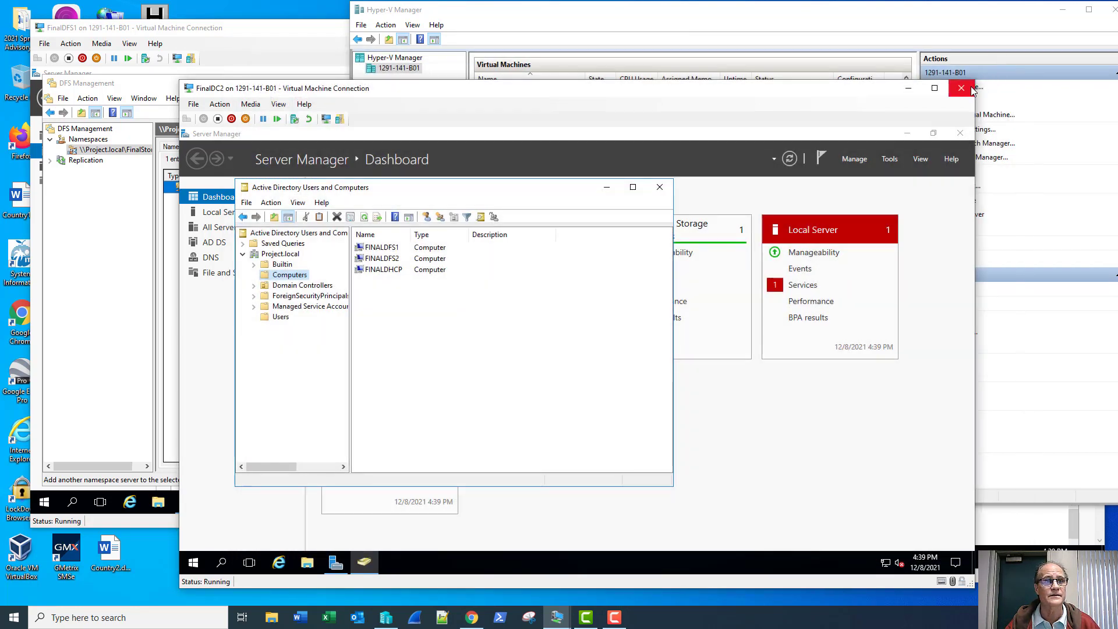
# - Try adding FINALDFS2 as a namespace server, review the failure details, and cancel
pyautogui.click(961, 88)
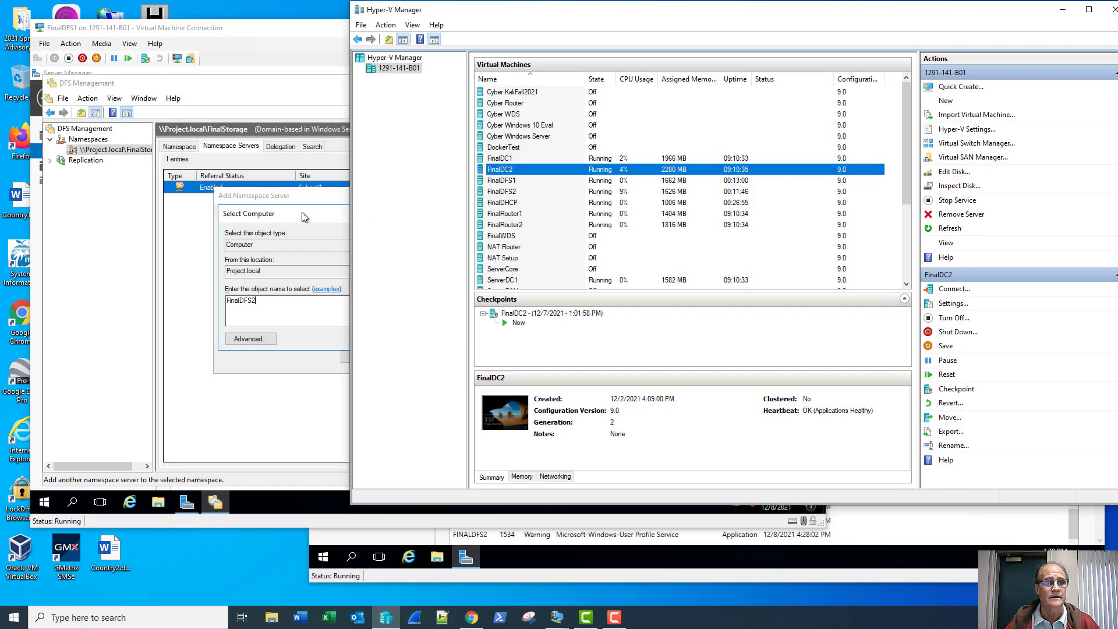
pyautogui.click(317, 218)
pyautogui.click(450, 301)
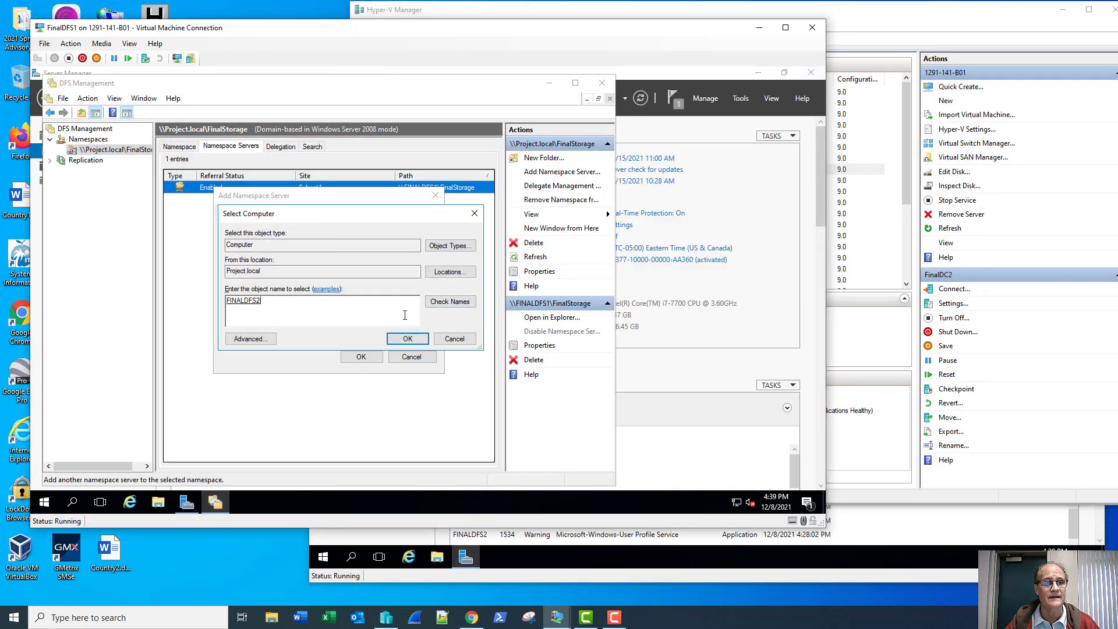
pyautogui.click(406, 338)
pyautogui.click(361, 356)
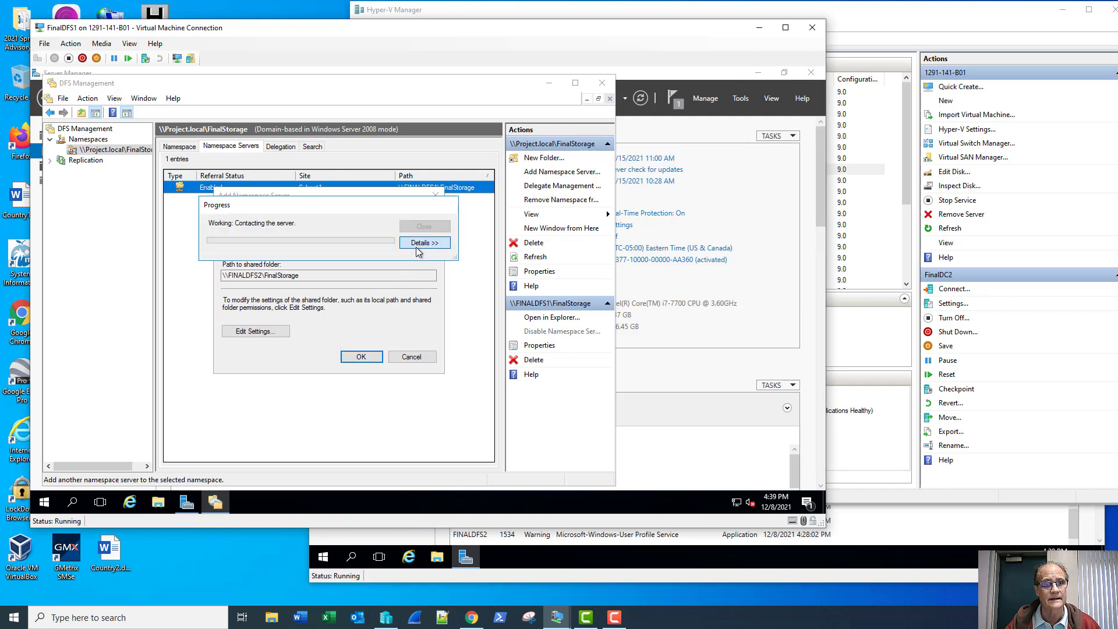
pyautogui.click(424, 243)
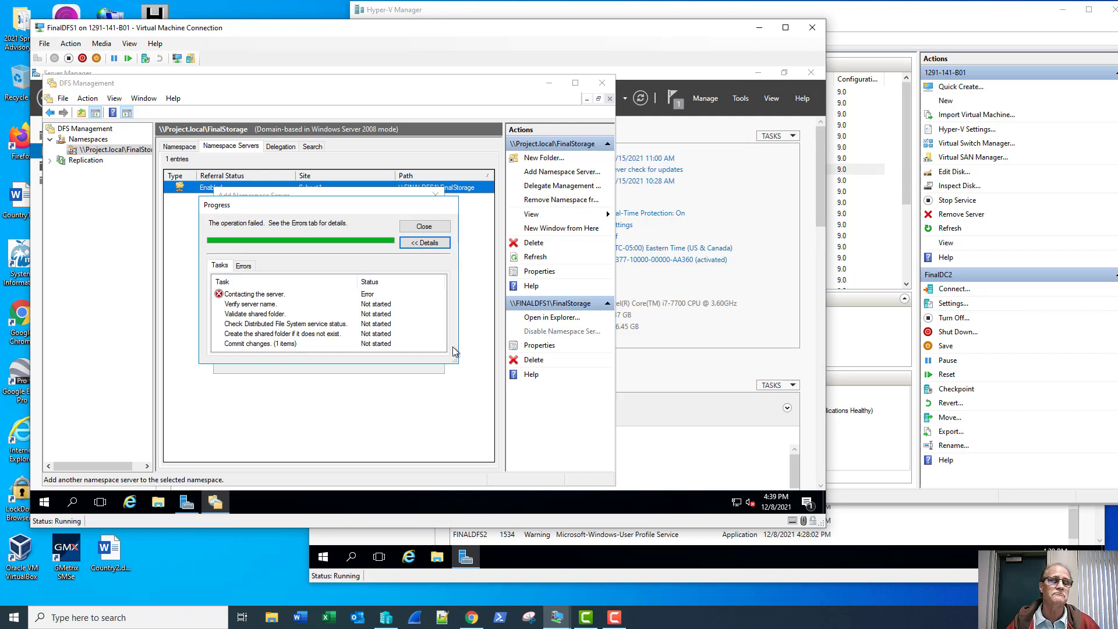
pyautogui.click(424, 226)
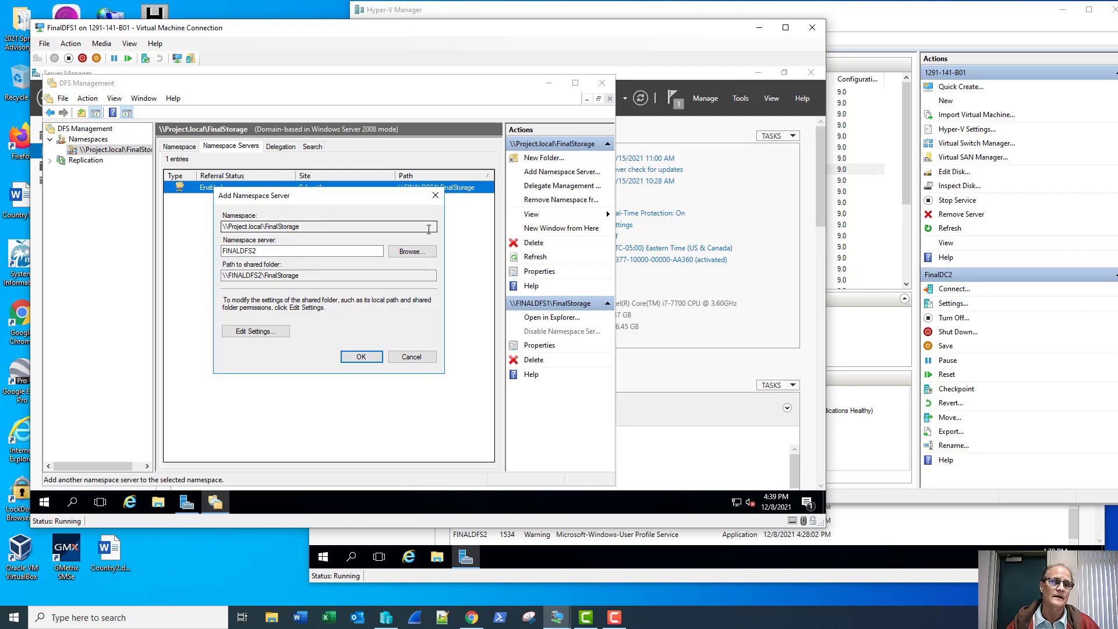
pyautogui.click(409, 357)
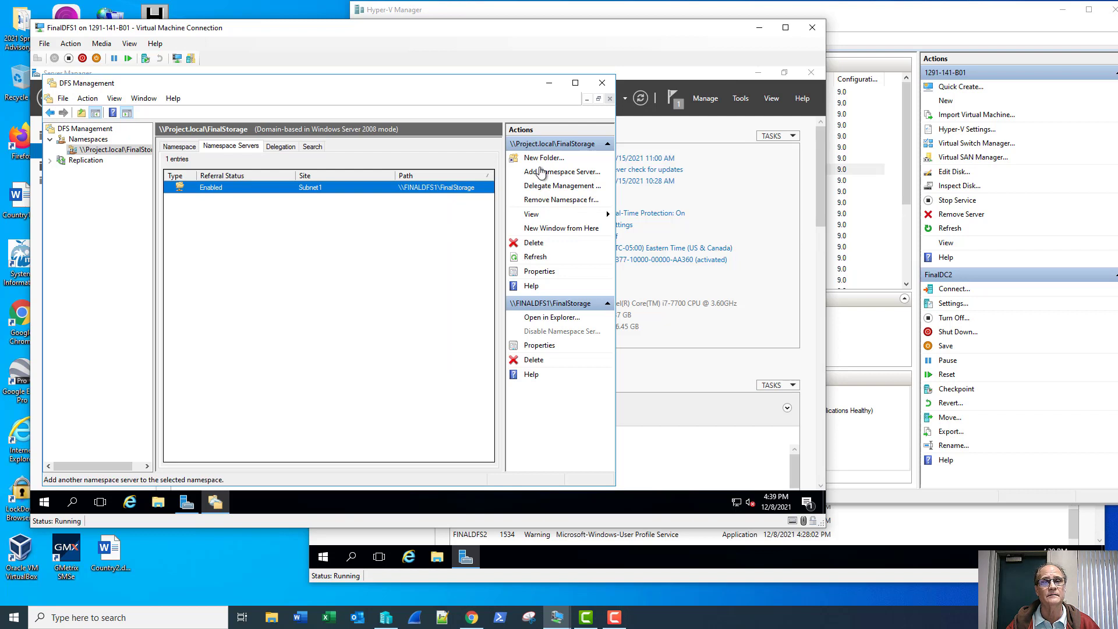
# - Retry adding finaldfs2 as a namespace server, cancel after it fails again, and close DFS Management
pyautogui.click(540, 172)
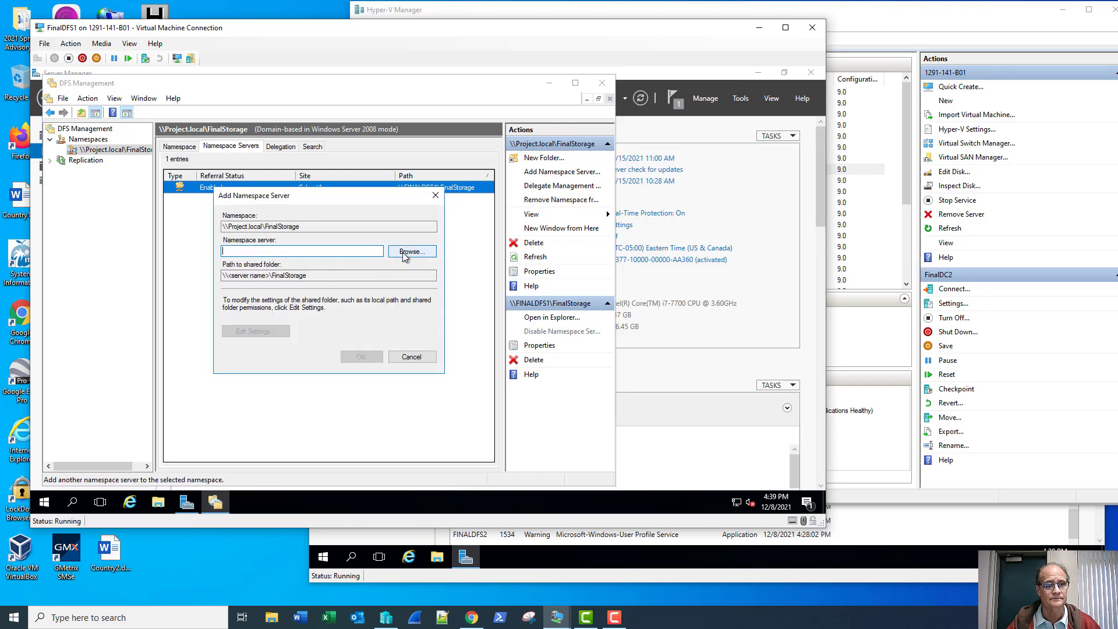
pyautogui.click(408, 252)
pyautogui.write('finaldfs2')
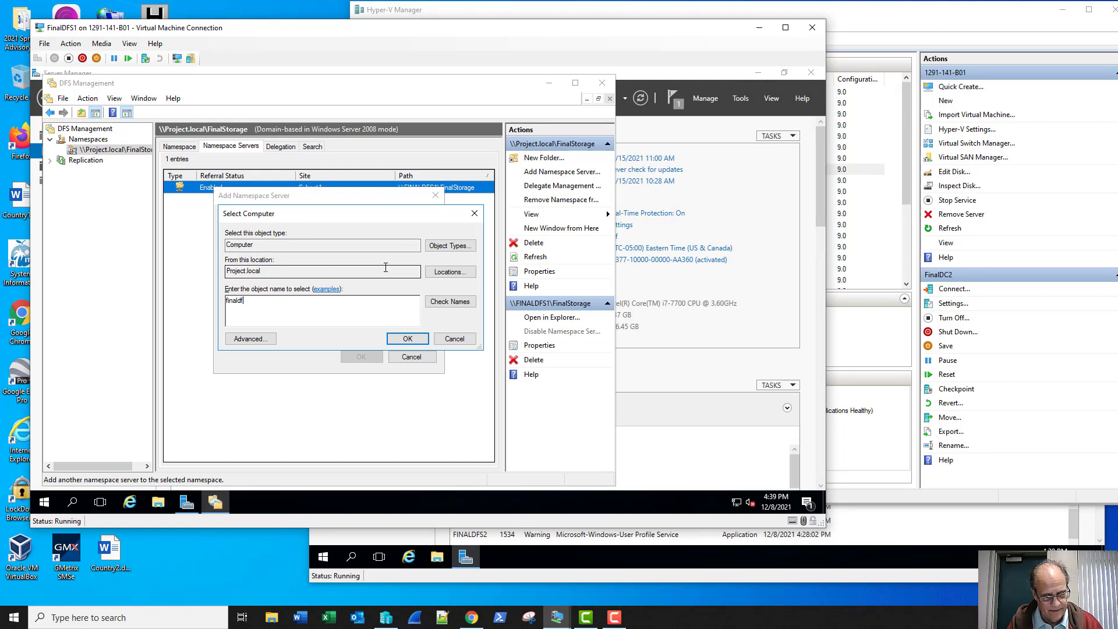
pyautogui.click(449, 302)
pyautogui.click(408, 338)
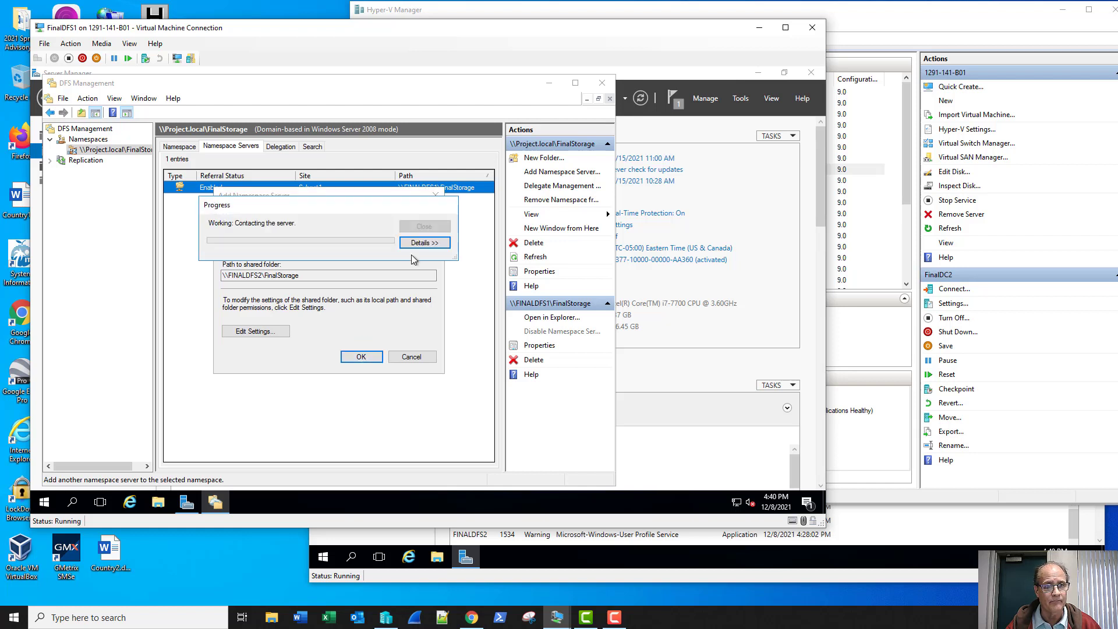
pyautogui.click(423, 243)
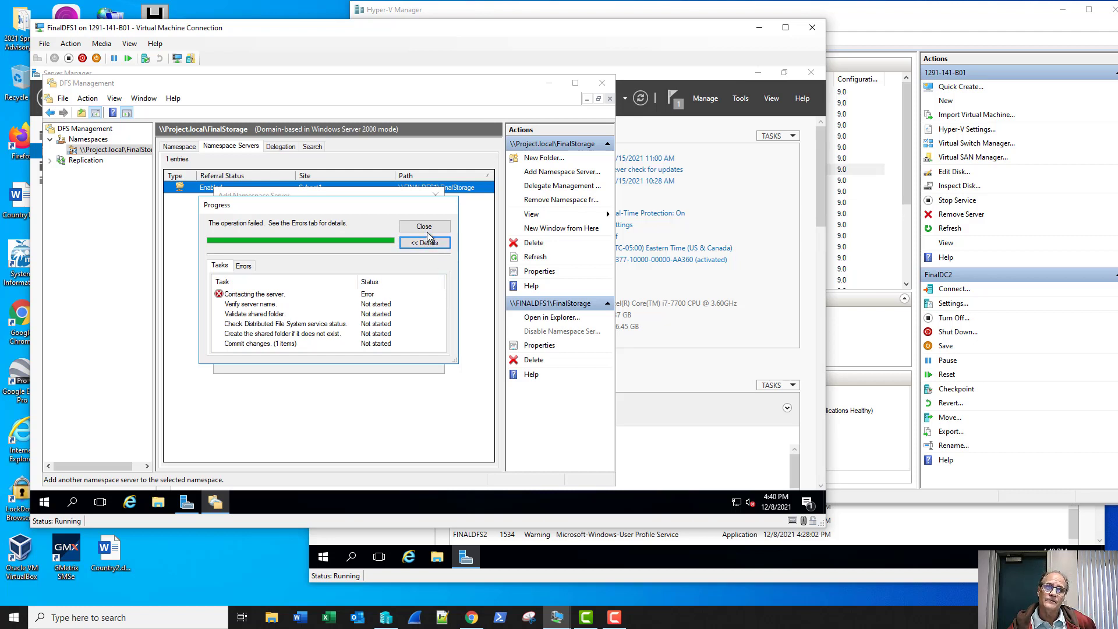
pyautogui.click(424, 226)
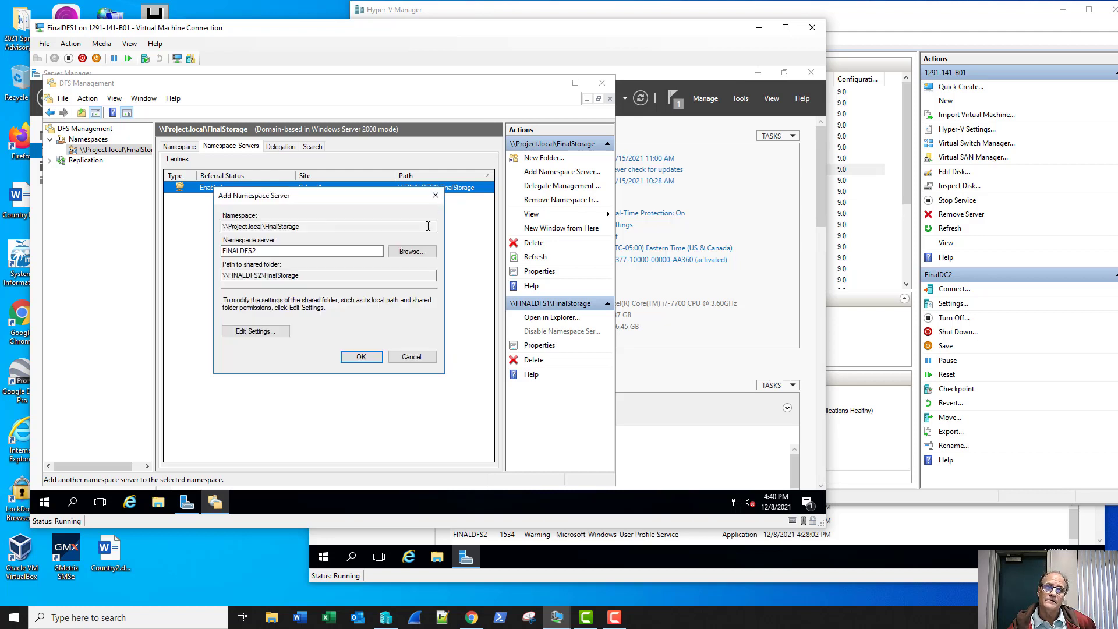
pyautogui.click(435, 195)
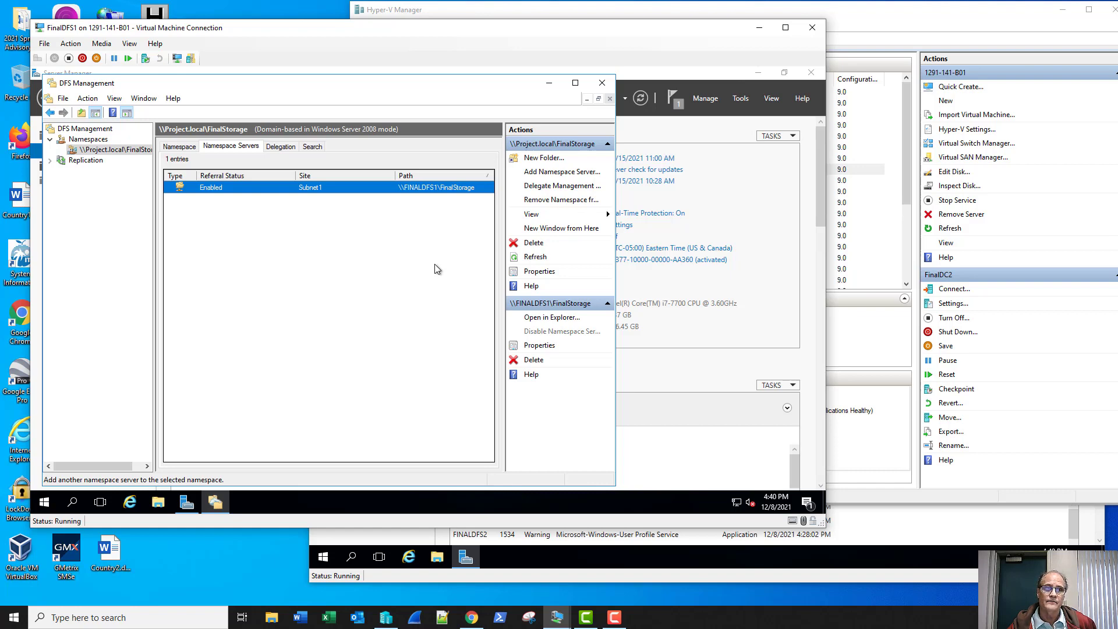
pyautogui.click(593, 85)
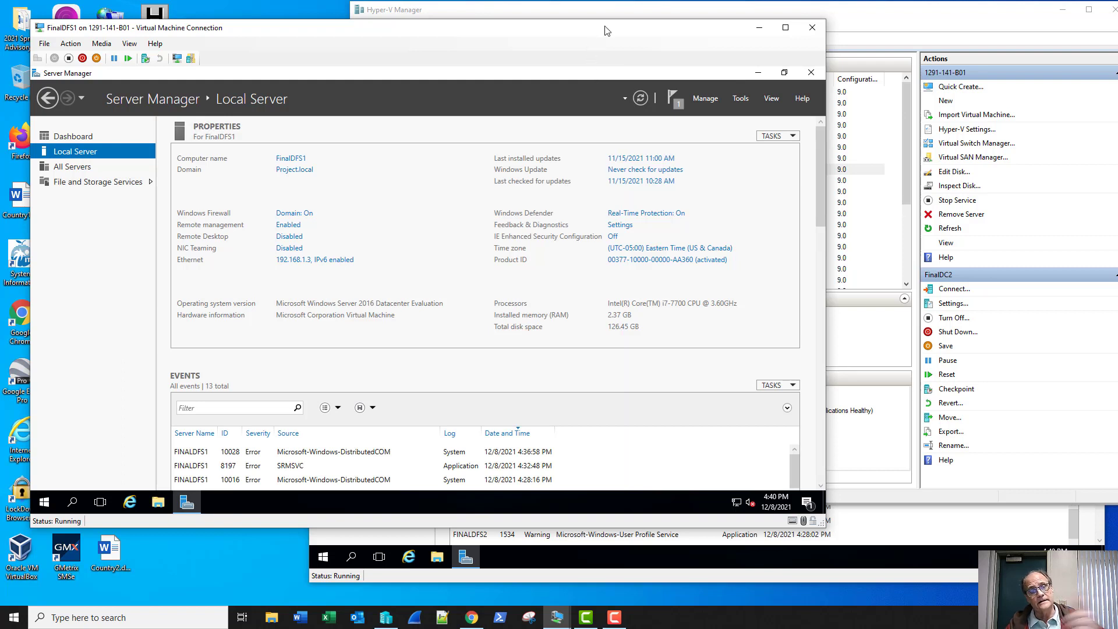
# - Restart FINALDFS1 with the Other (Planned) shutdown reason
pyautogui.rightClick(44, 502)
pyautogui.moveTo(177, 471)
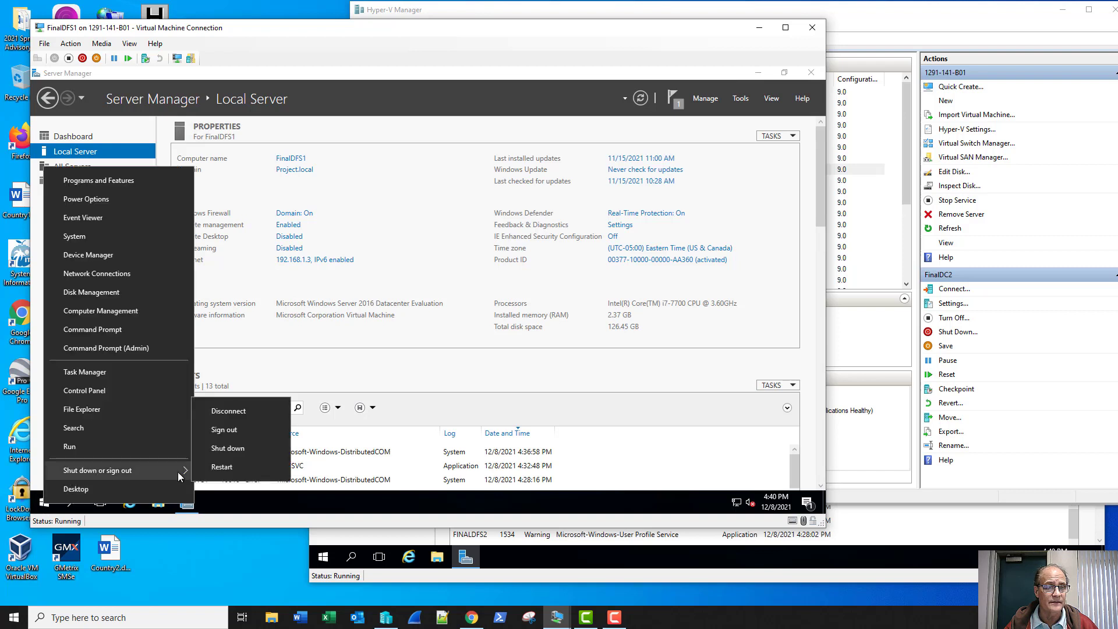
pyautogui.click(231, 466)
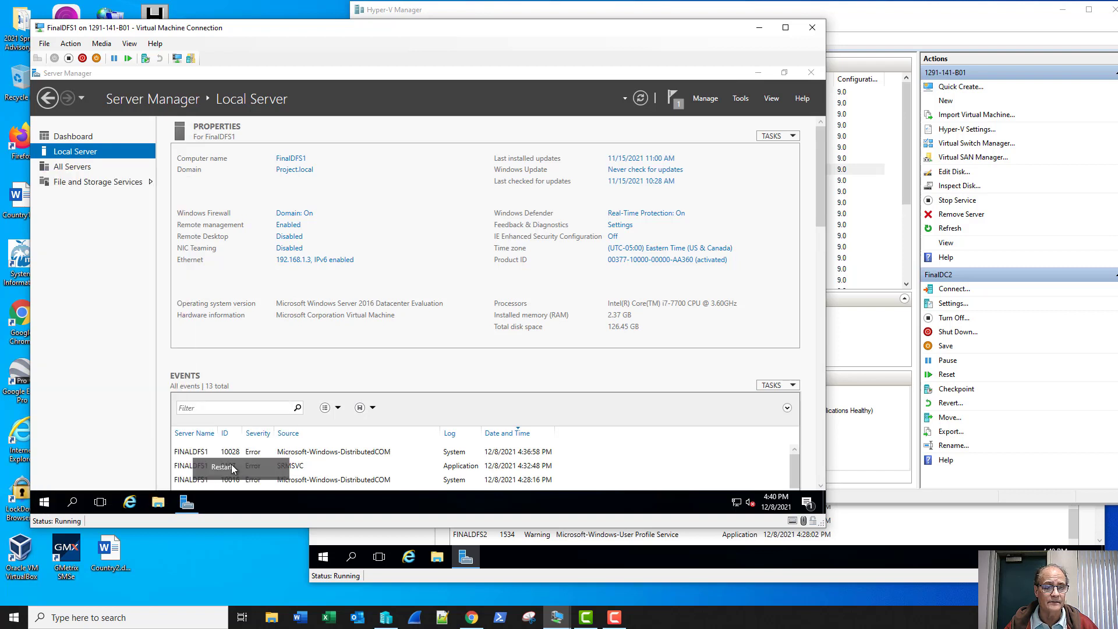
pyautogui.click(231, 461)
pyautogui.click(219, 458)
pyautogui.click(219, 479)
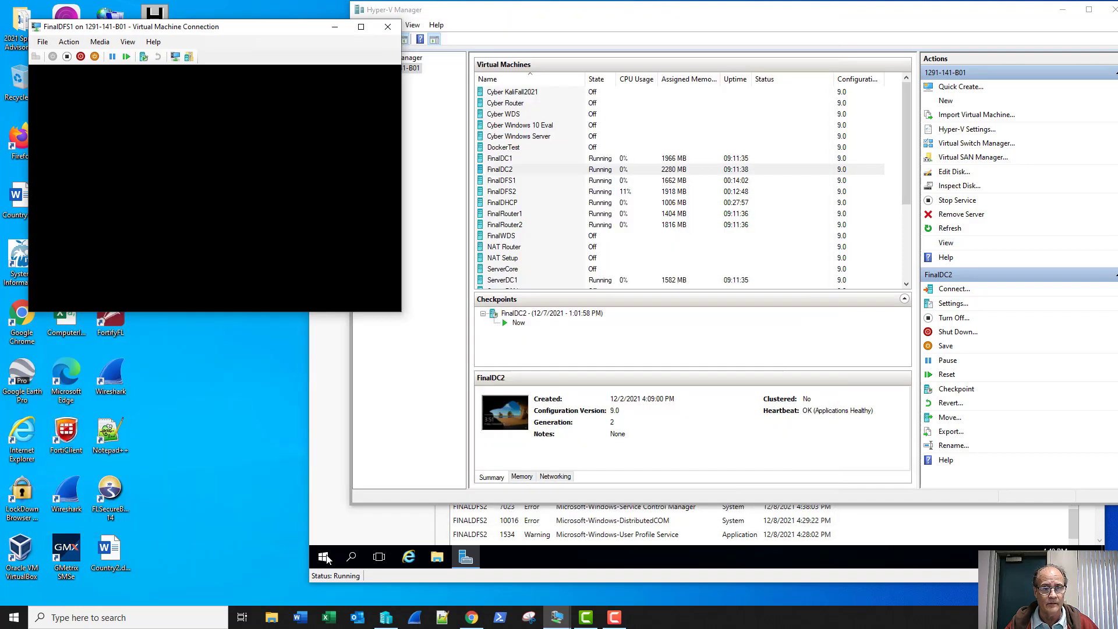
# - Restart FINALDFS2 with the Other (Planned) shutdown reason
pyautogui.click(326, 558)
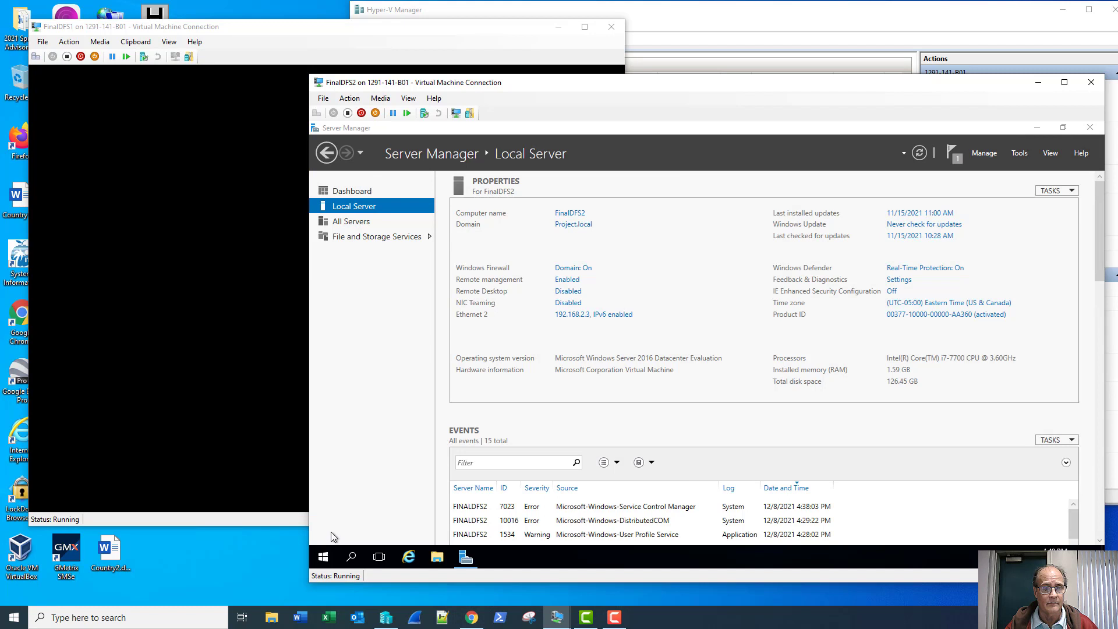
pyautogui.rightClick(334, 552)
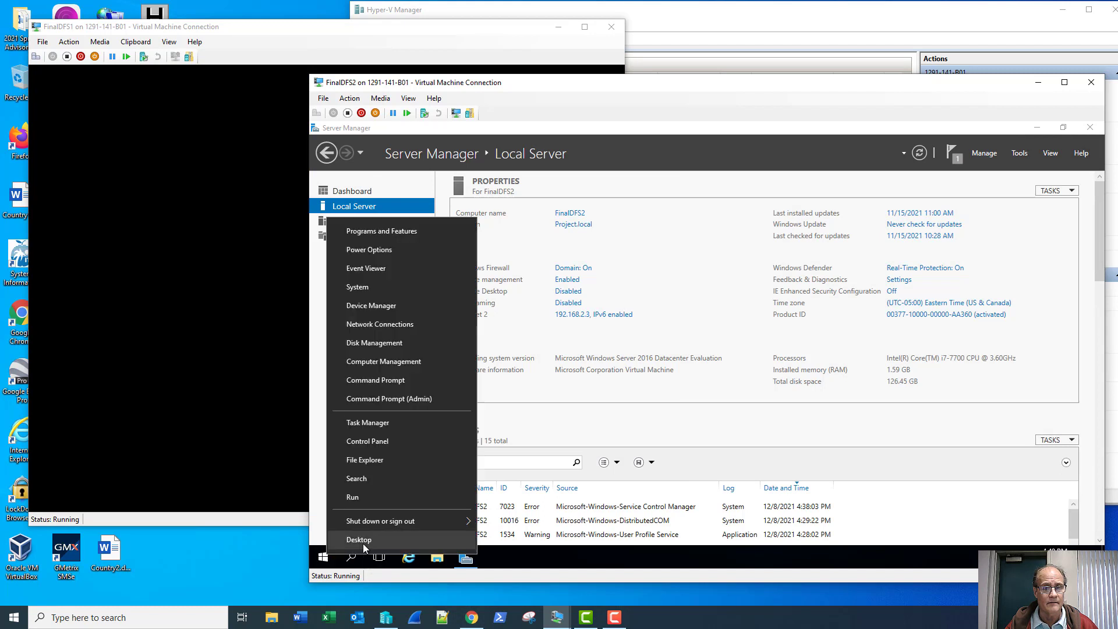
pyautogui.moveTo(439, 526)
pyautogui.click(501, 516)
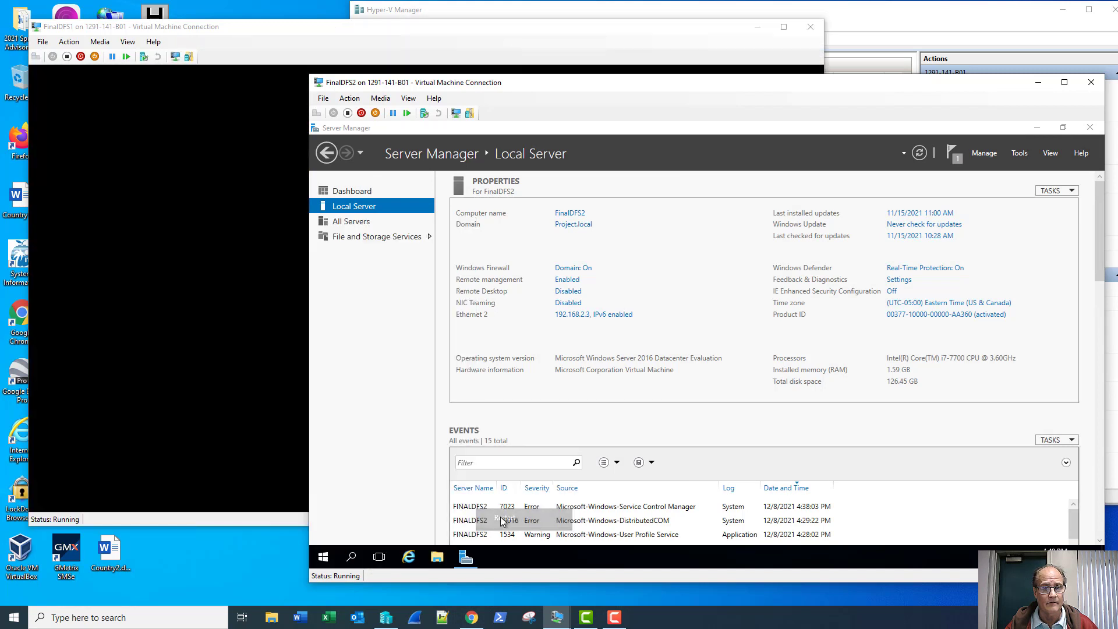
pyautogui.click(462, 505)
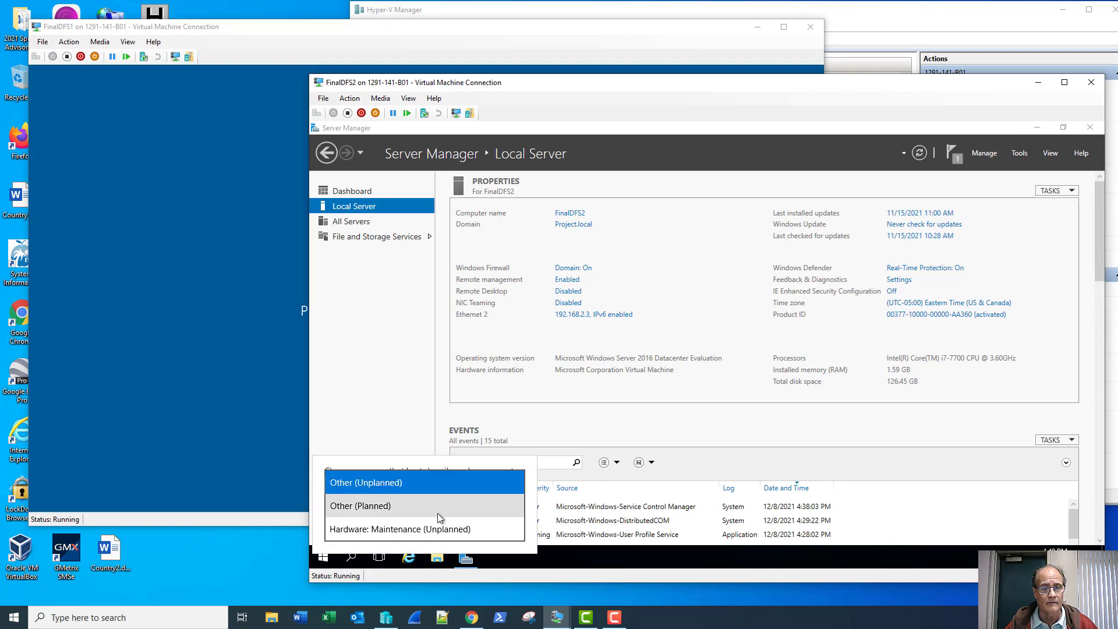
pyautogui.click(438, 514)
pyautogui.click(495, 530)
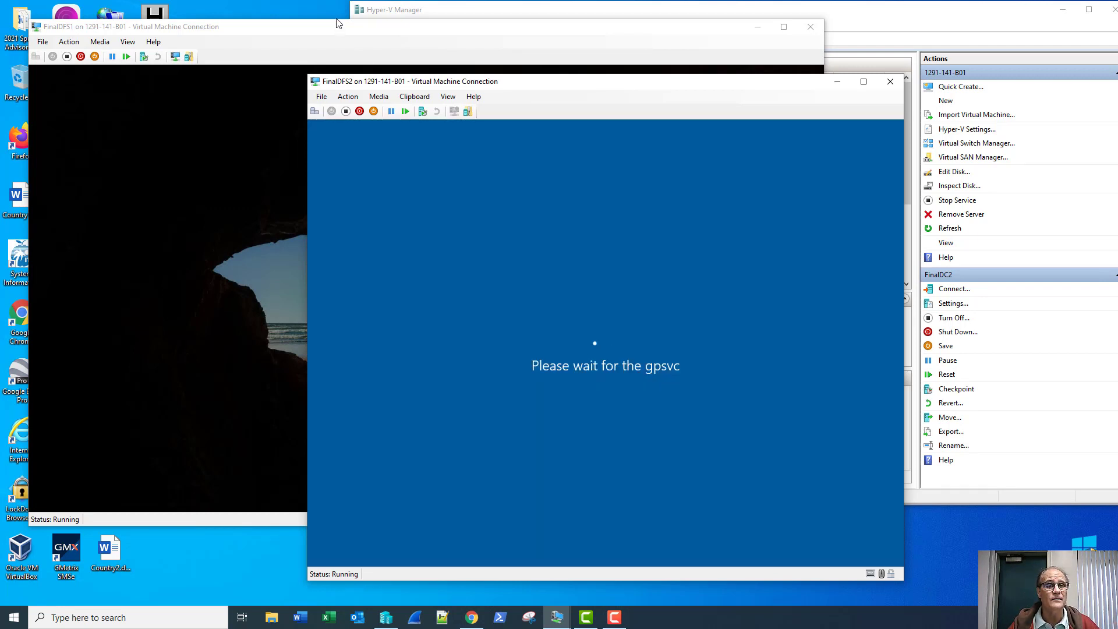
# - Sign back in to FINALDFS1 with the domain admin account
pyautogui.click(335, 34)
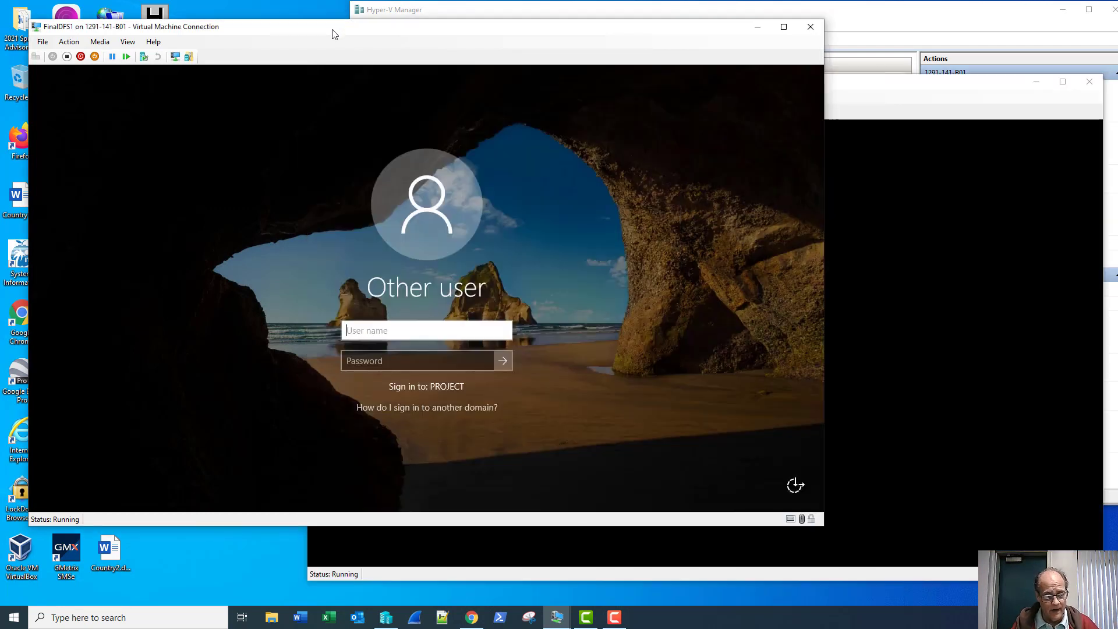
pyautogui.write('sadmin')
pyautogui.press('Tab')
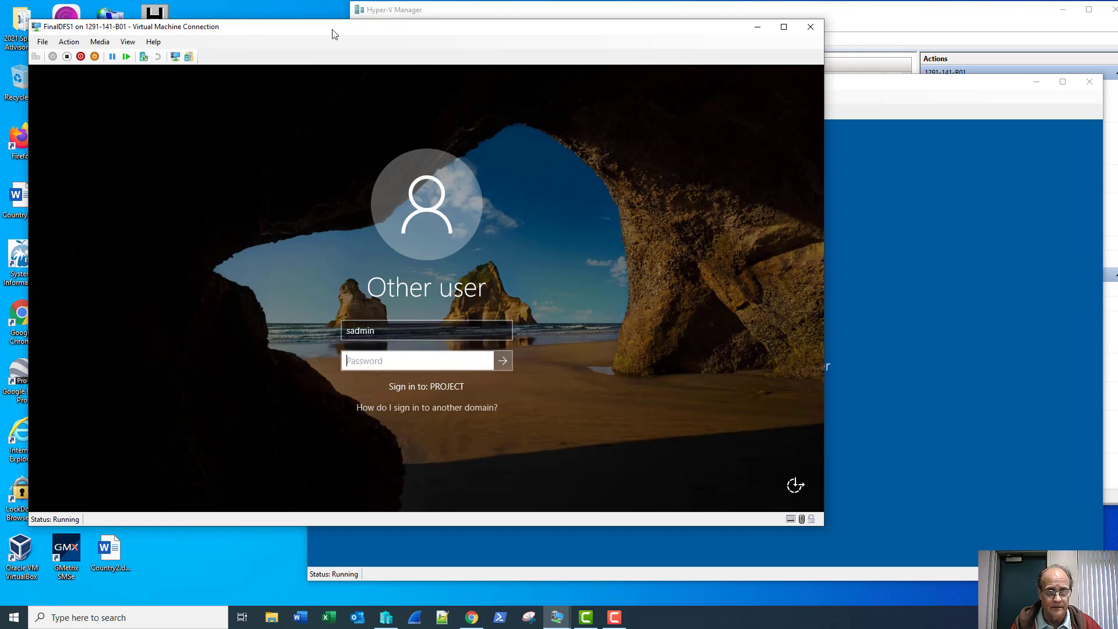
pyautogui.write('Pa$')
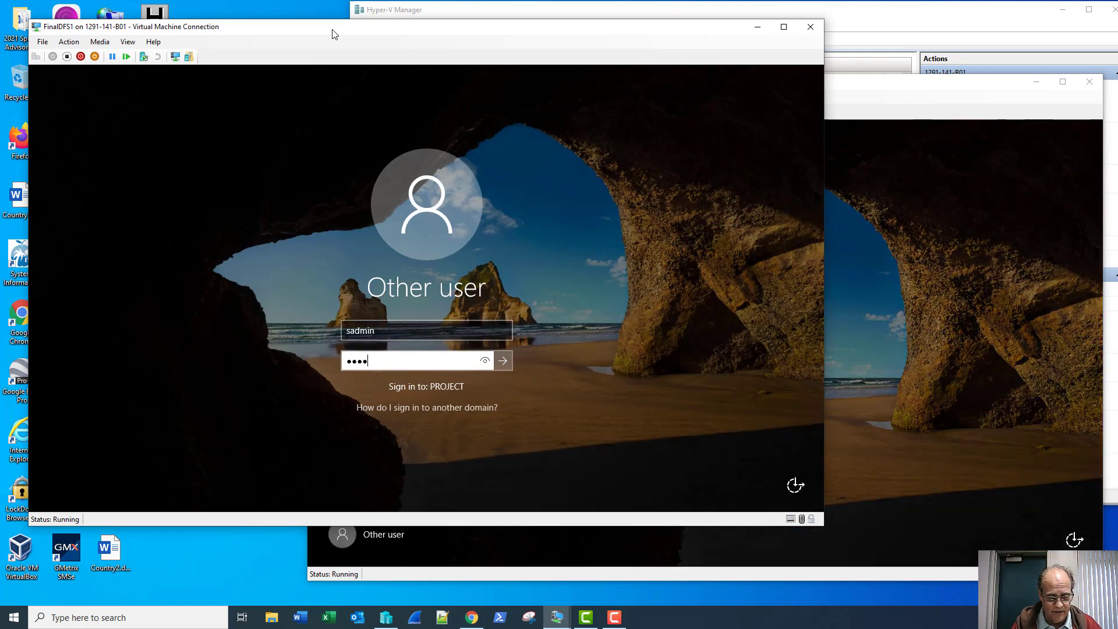
pyautogui.press('Return')
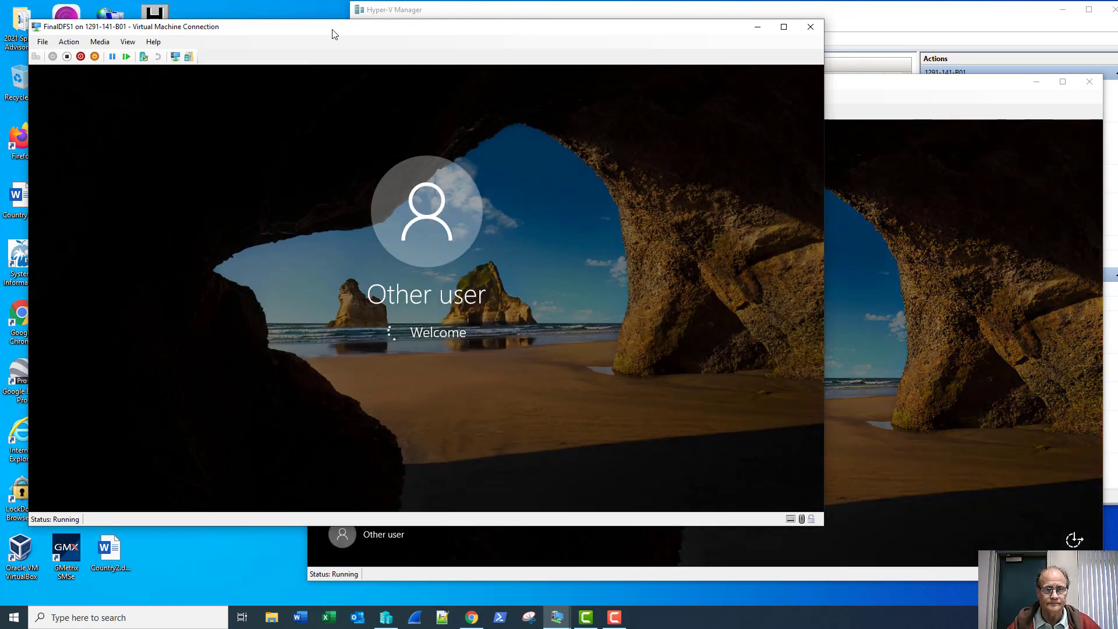
# - Sign in to FINALDFS2 as Other user with the domain admin account, then return to FINALDFS1
pyautogui.click(836, 106)
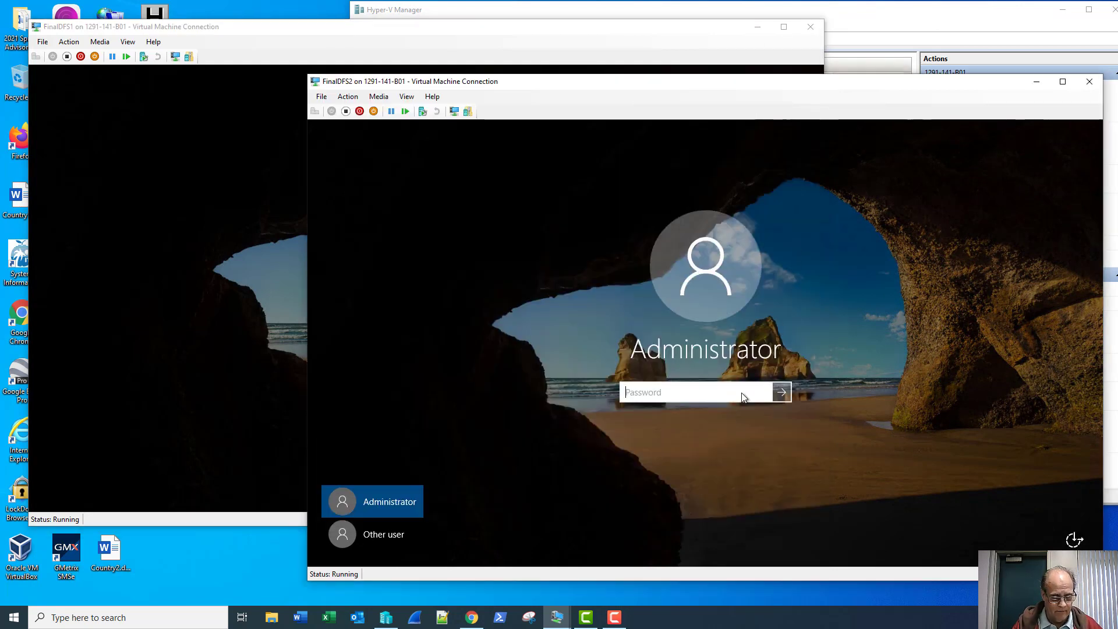
pyautogui.click(342, 537)
pyautogui.write('sadmin')
pyautogui.press('Tab')
pyautogui.write('Pa$$w0rd')
pyautogui.press('Return')
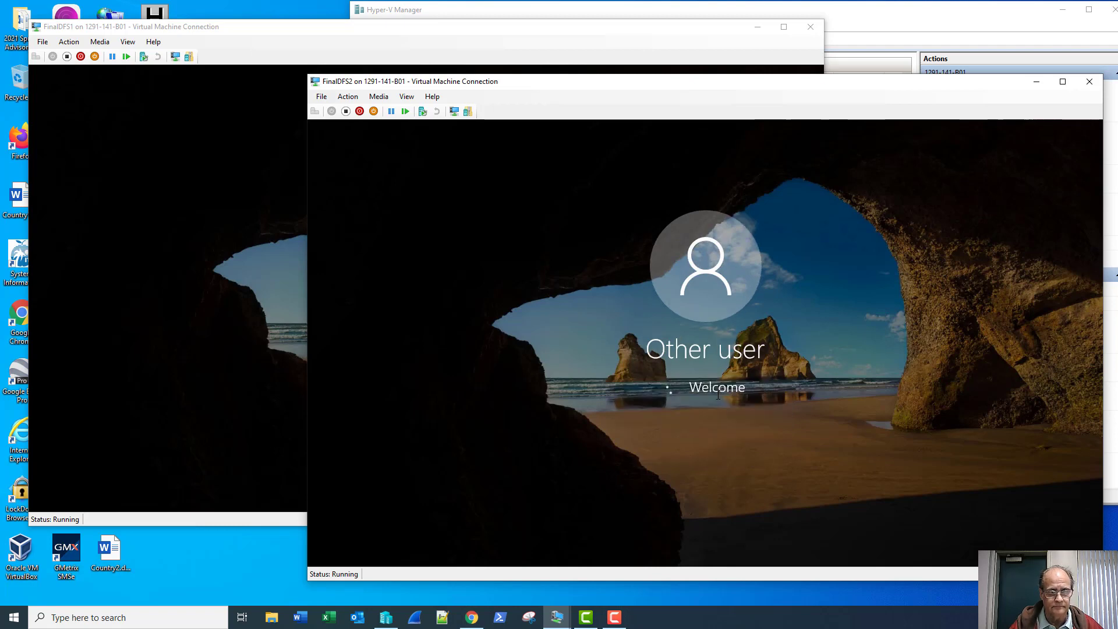
pyautogui.click(327, 23)
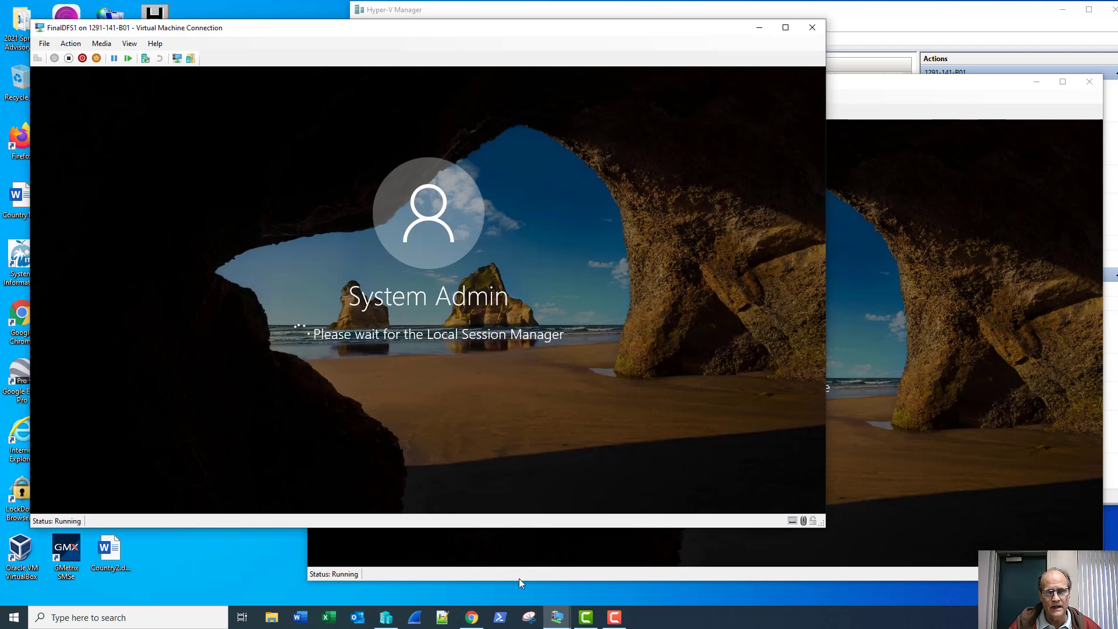
pyautogui.click(613, 619)
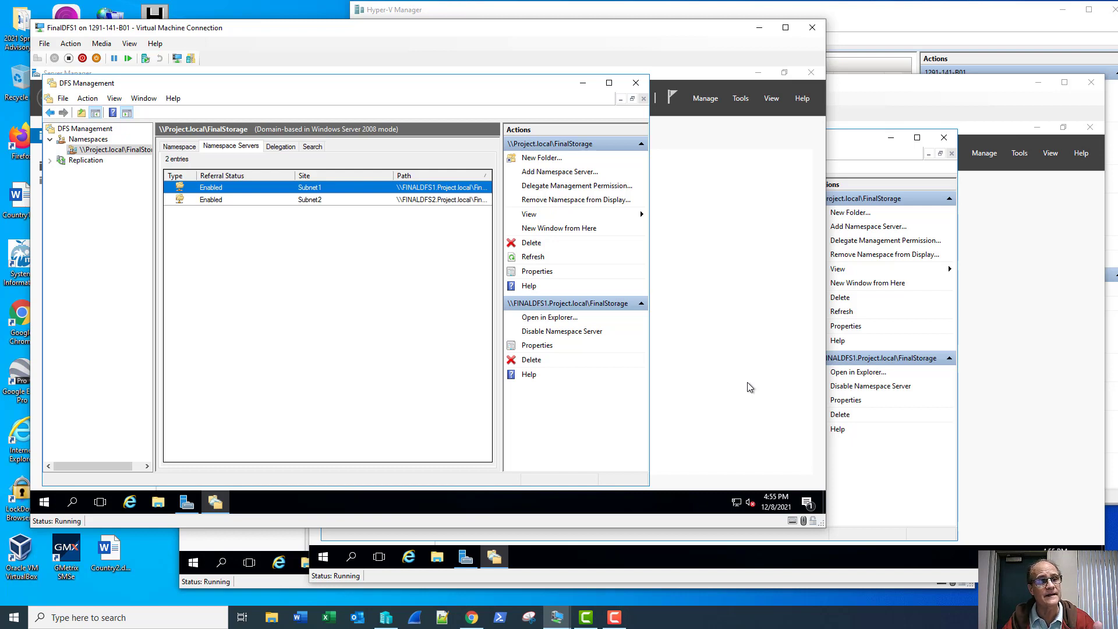
# - Select the Replication node in the DFS Management console tree
pyautogui.click(60, 161)
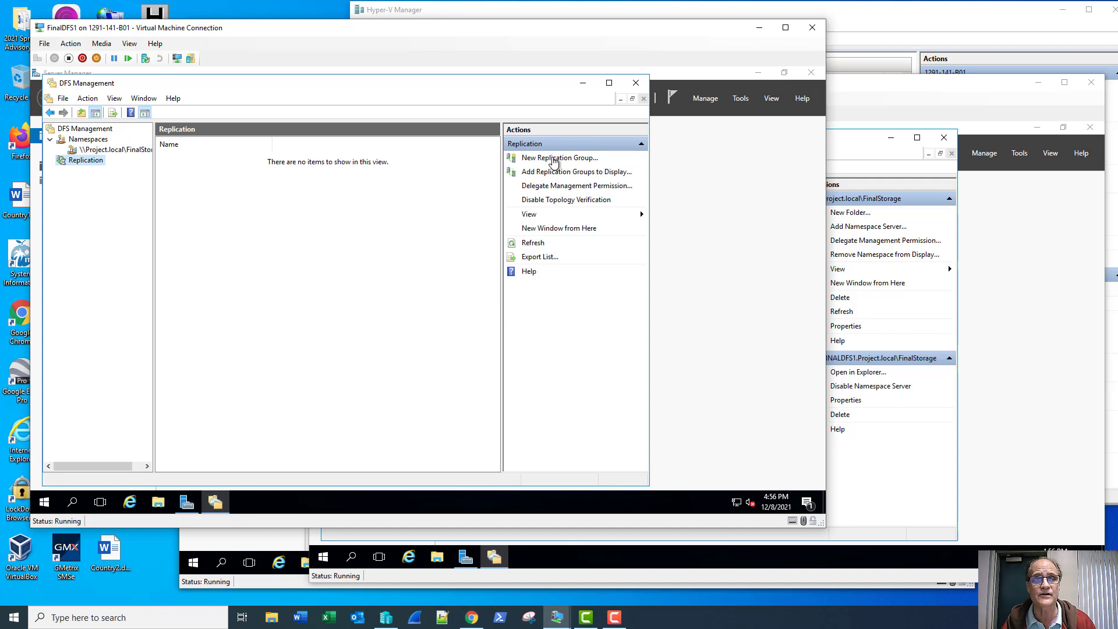
# - Start a new multipurpose replication group named ProjectRep
pyautogui.click(553, 158)
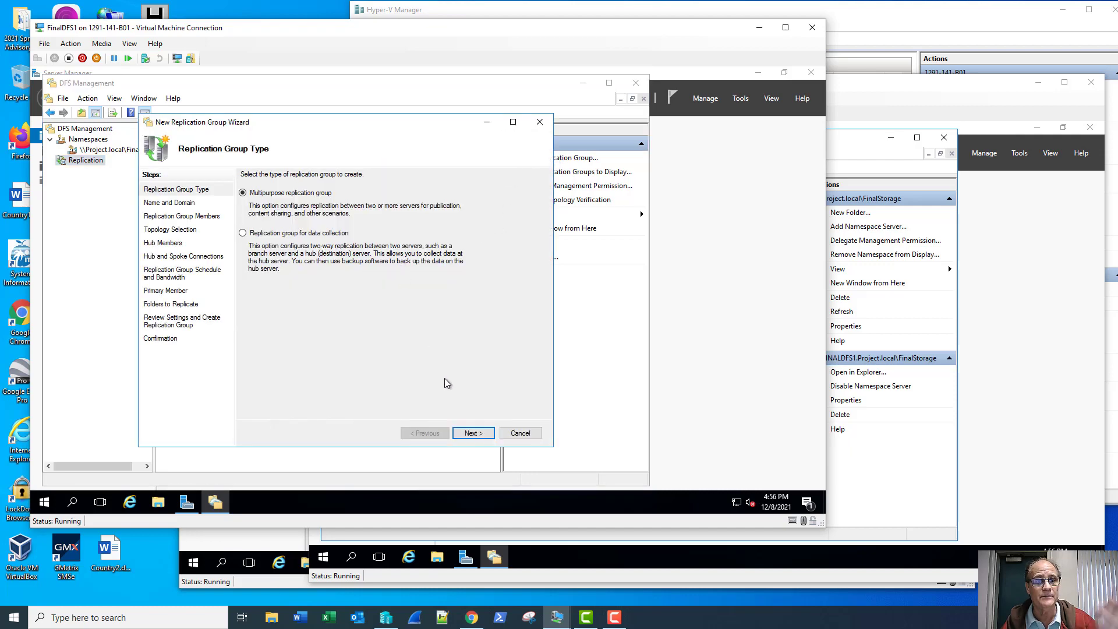
pyautogui.click(469, 434)
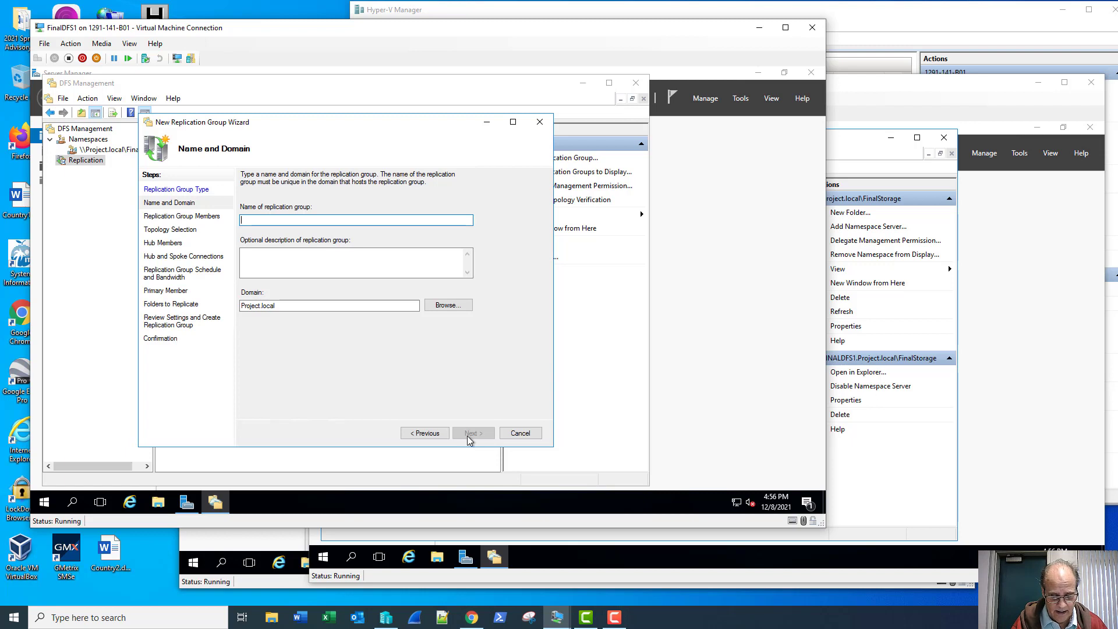
pyautogui.write('ProjectRep')
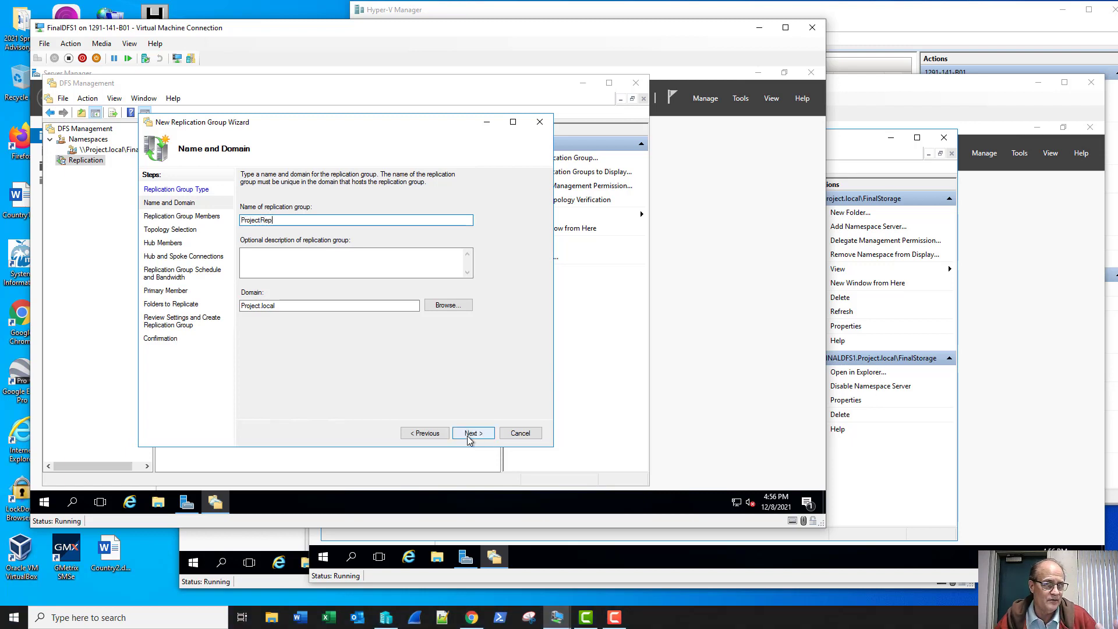
pyautogui.click(472, 438)
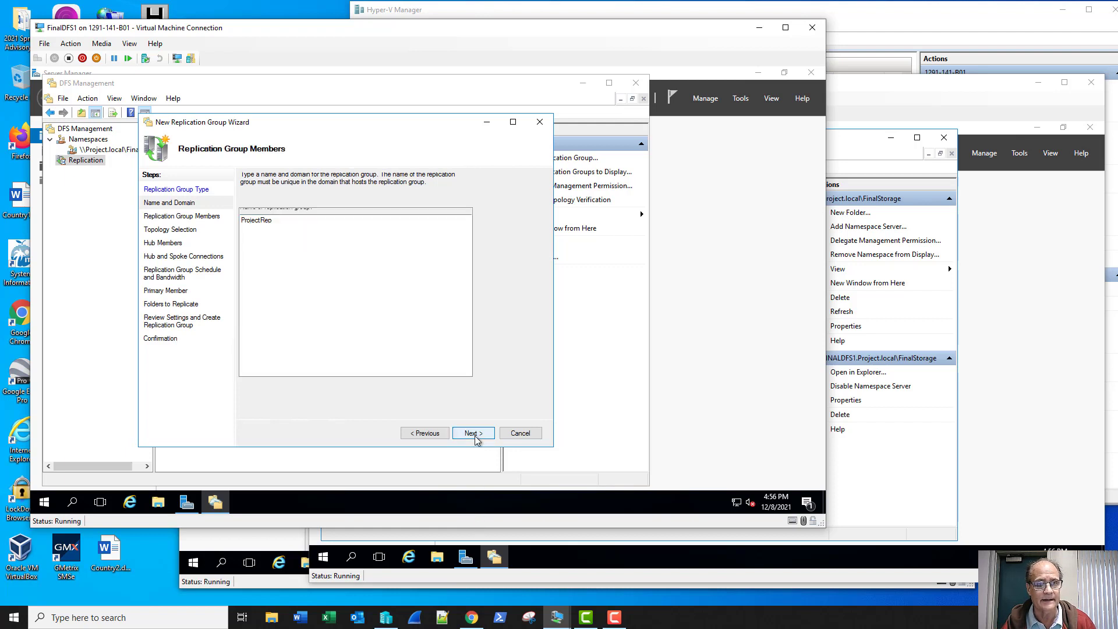
# - Add FinalDFS1 and FinalDFS2 as group members after verifying both names
pyautogui.click(260, 388)
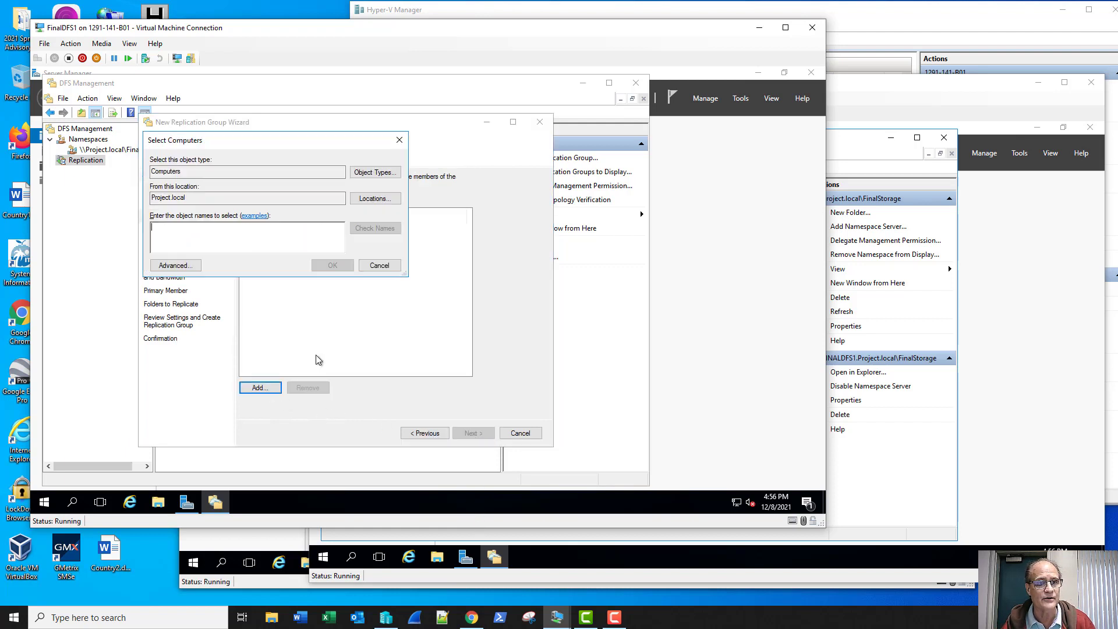
pyautogui.write('Fina')
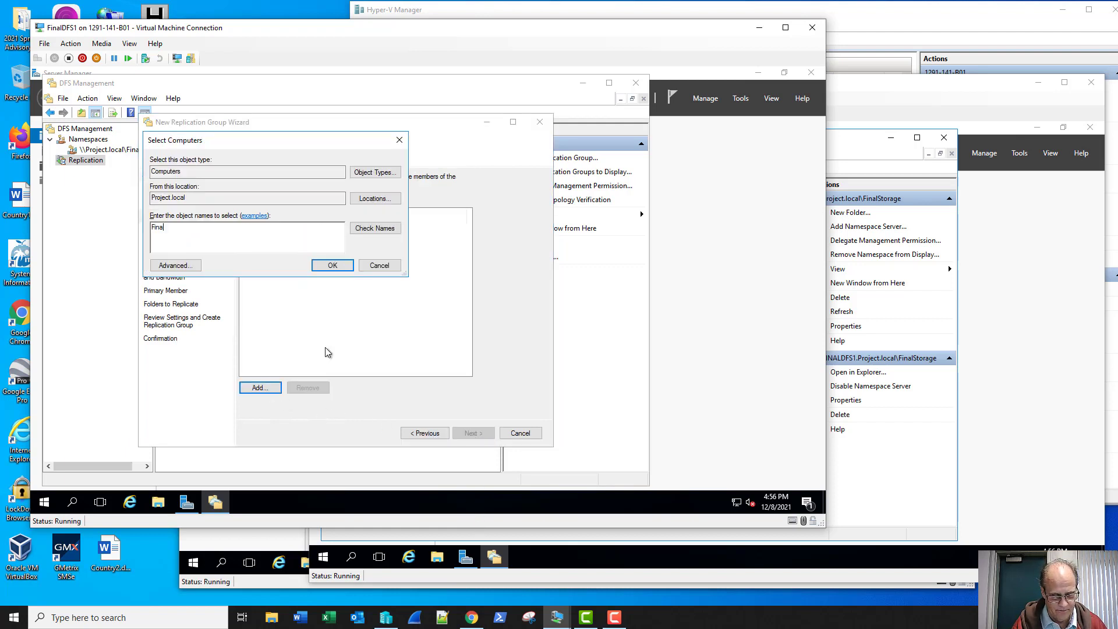
pyautogui.write('lDFS')
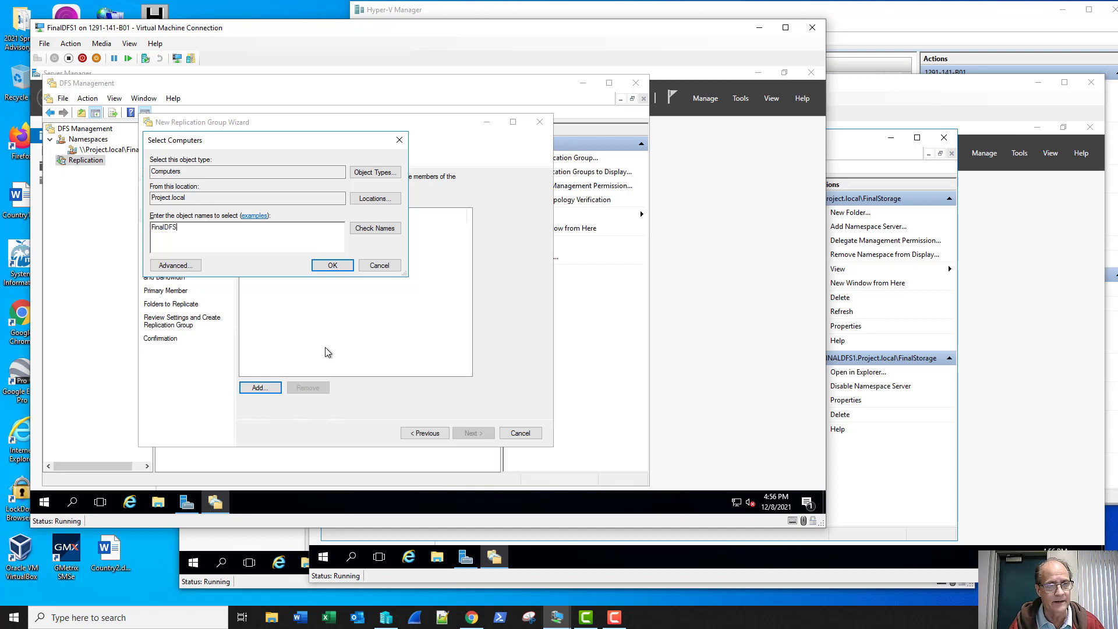
pyautogui.write('1')
pyautogui.click(363, 231)
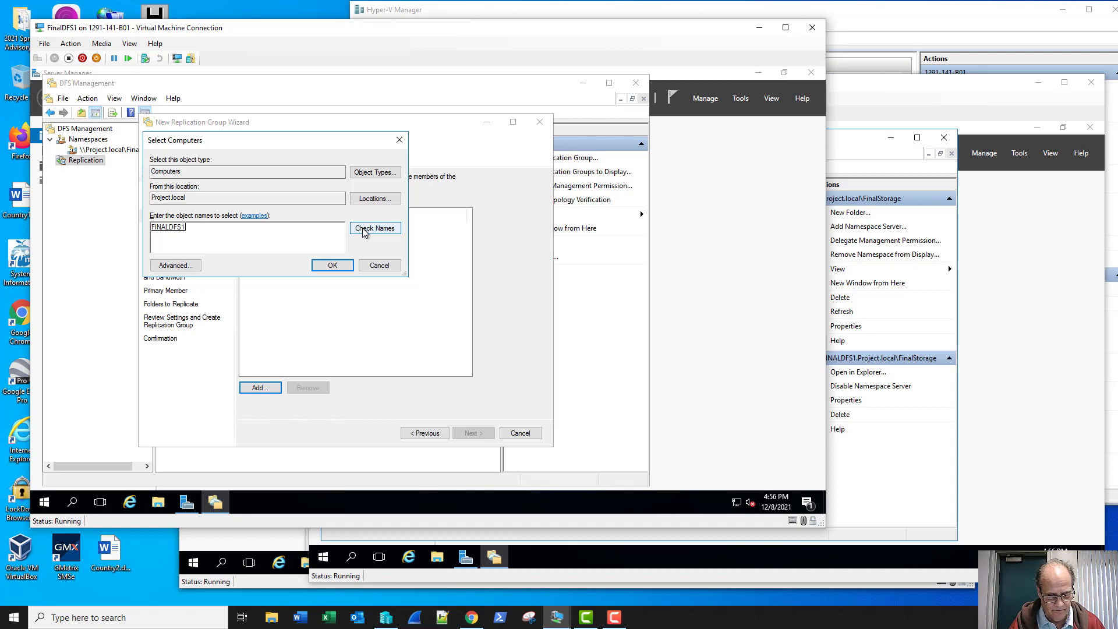
pyautogui.write('FinalDFS2')
pyautogui.click(363, 229)
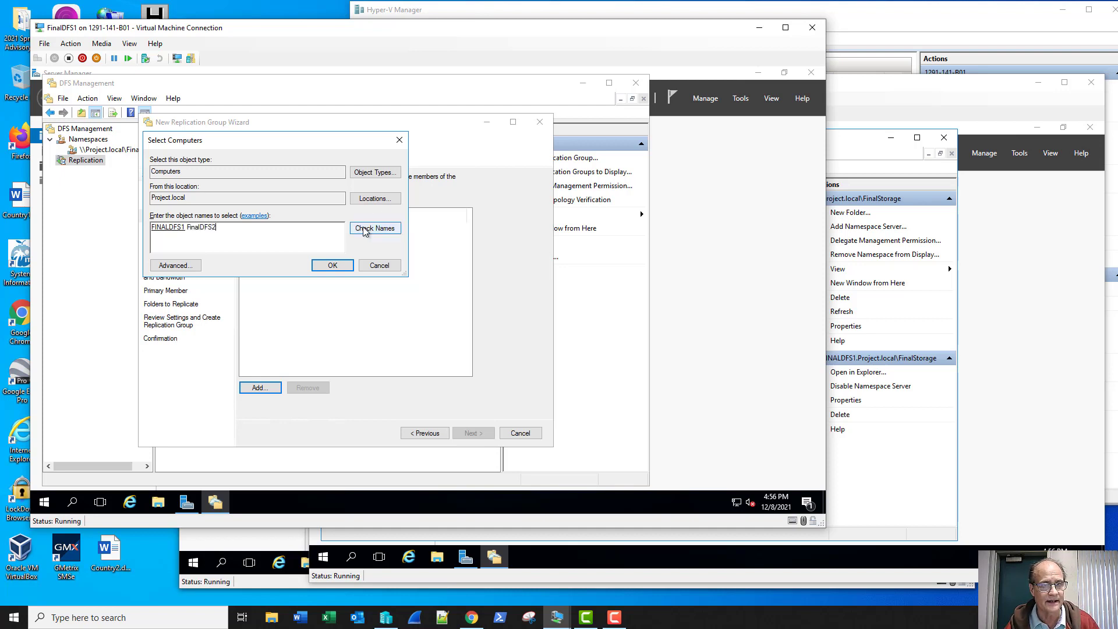
pyautogui.click(341, 266)
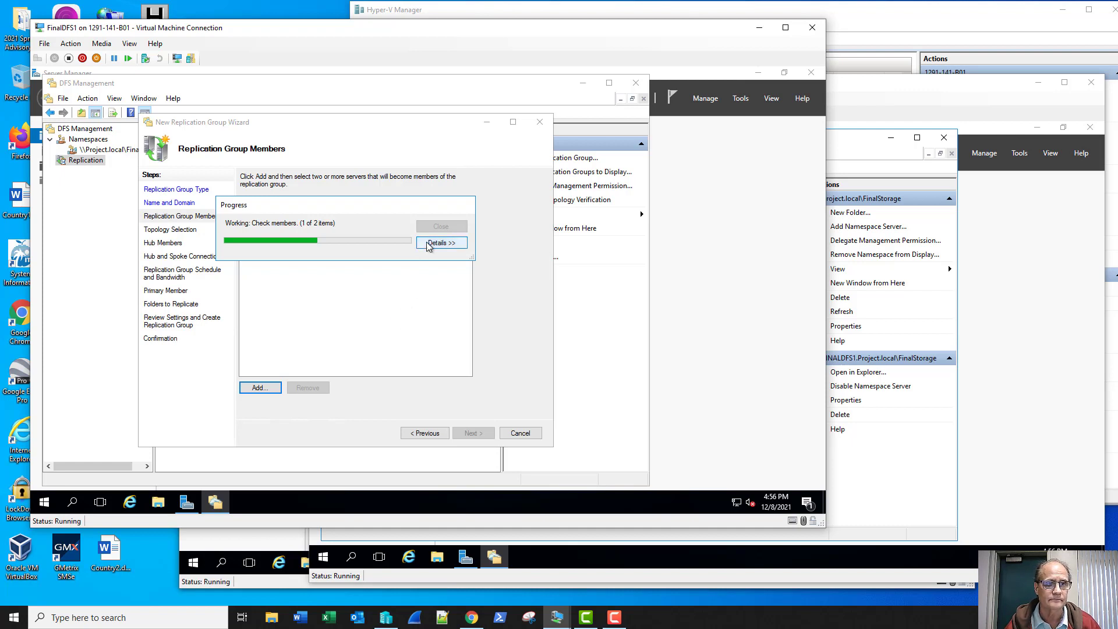
pyautogui.click(440, 243)
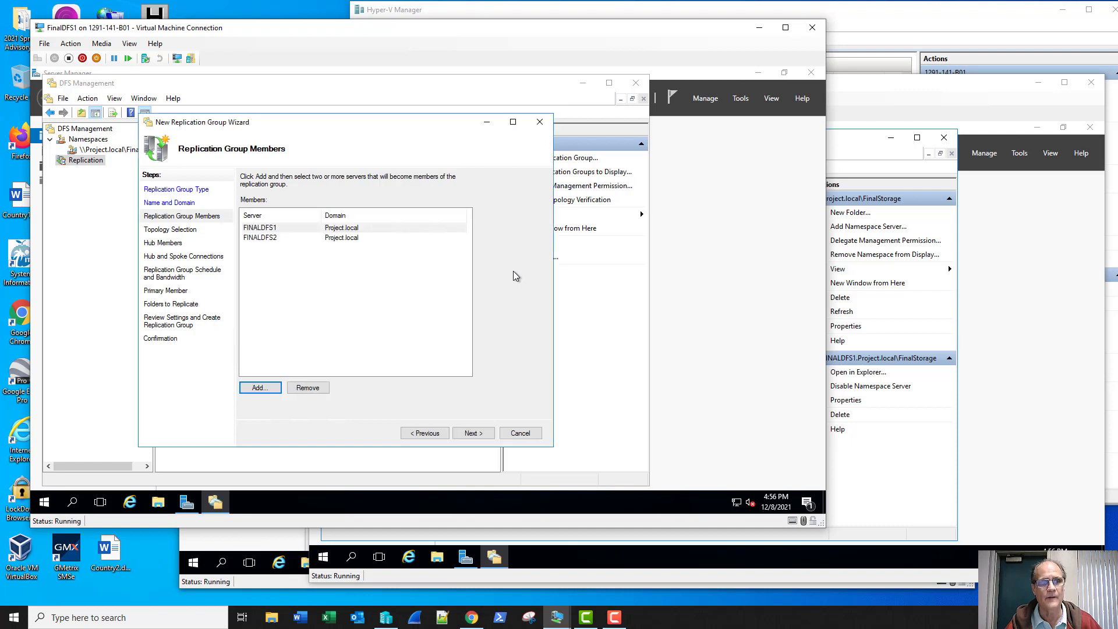
# - Accept full mesh topology and continuous full-bandwidth replication, and pick FINALDFS1 as primary member
pyautogui.click(481, 433)
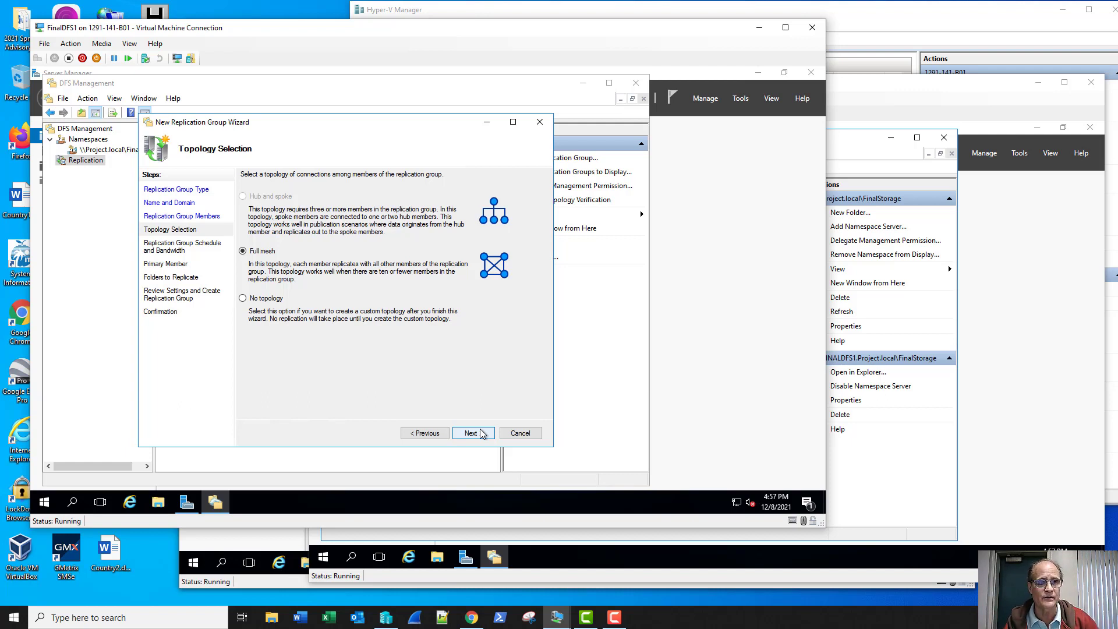
pyautogui.click(481, 433)
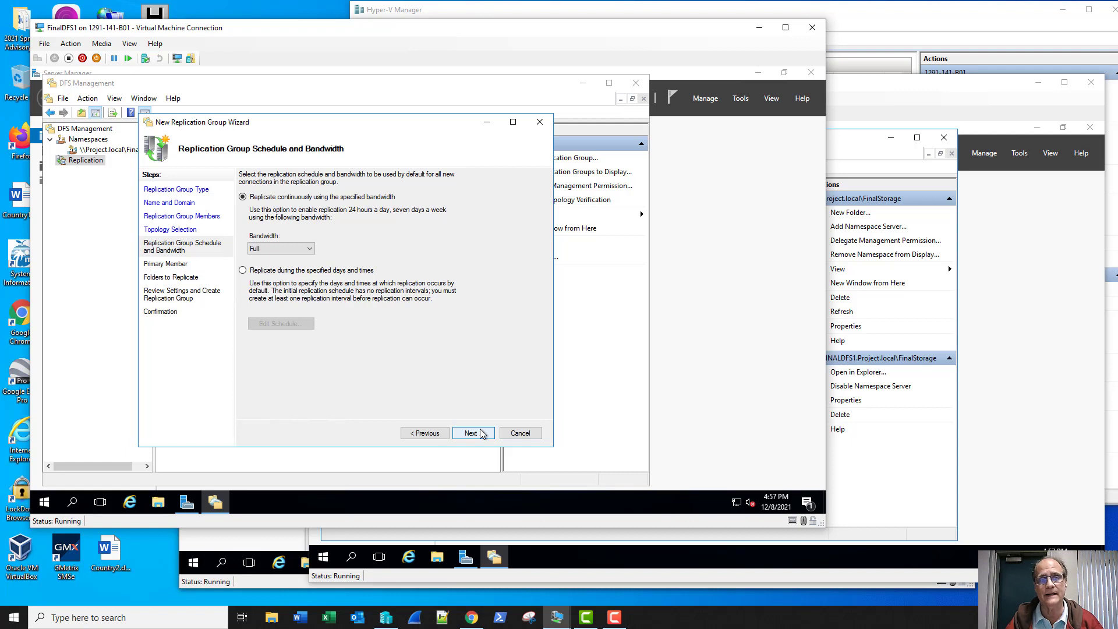
pyautogui.click(471, 433)
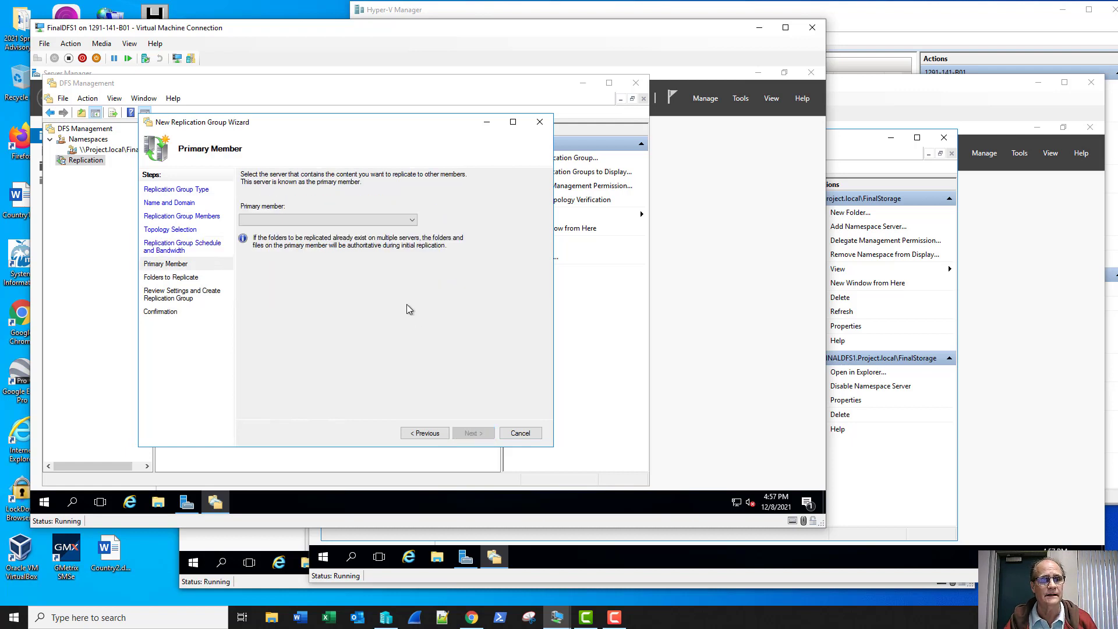
pyautogui.click(394, 219)
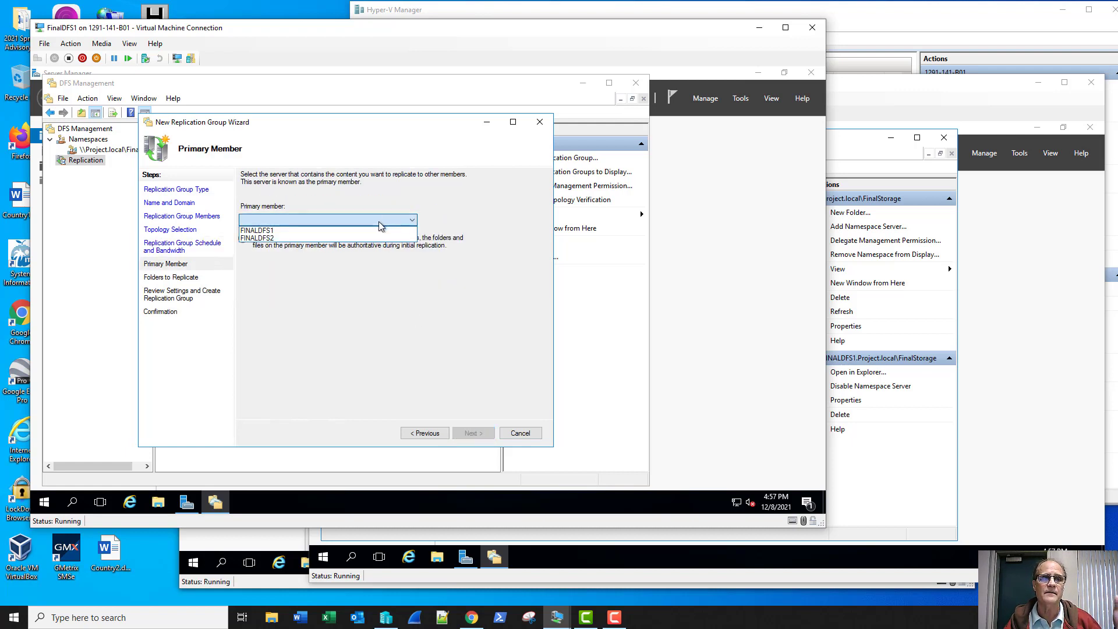
pyautogui.click(368, 231)
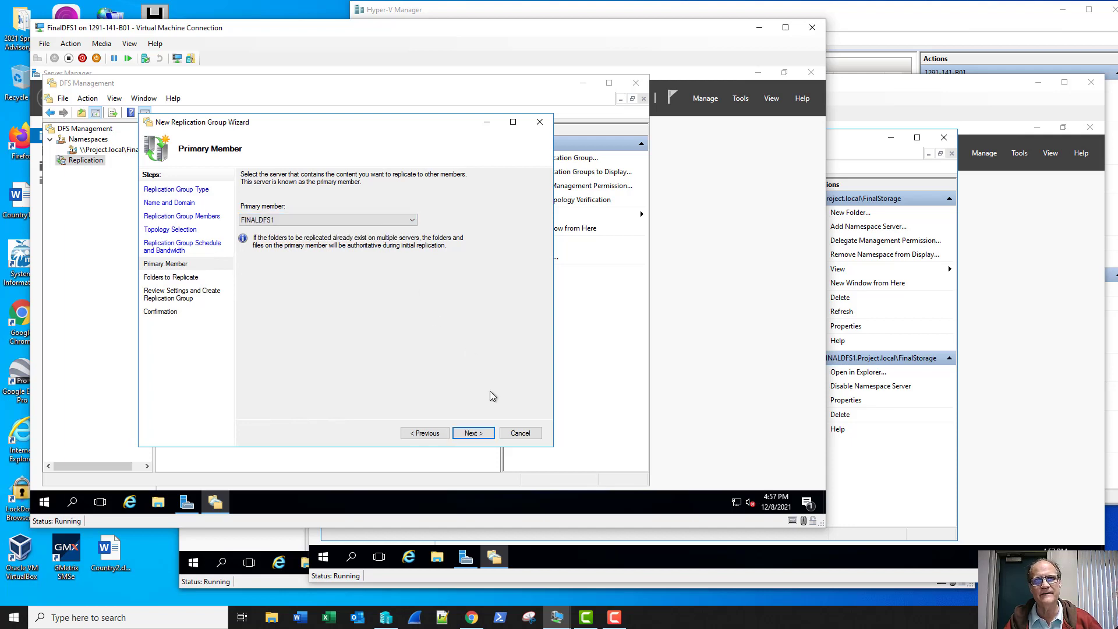
# - Begin adding a folder to replicate by browsing FINALDFS1's C$ drive
pyautogui.click(479, 436)
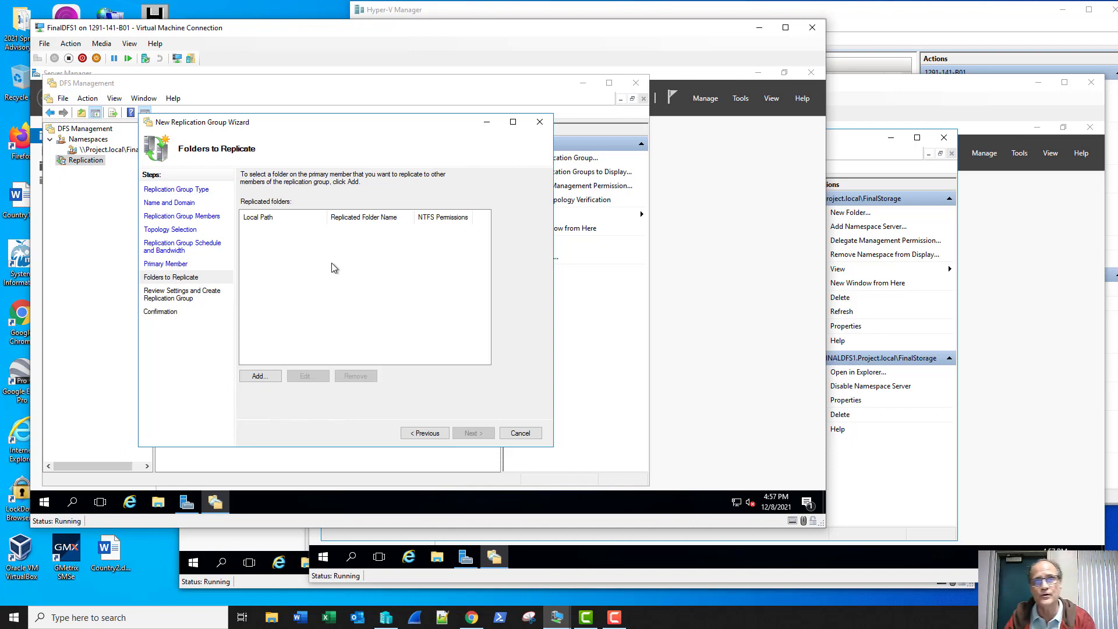
pyautogui.click(260, 377)
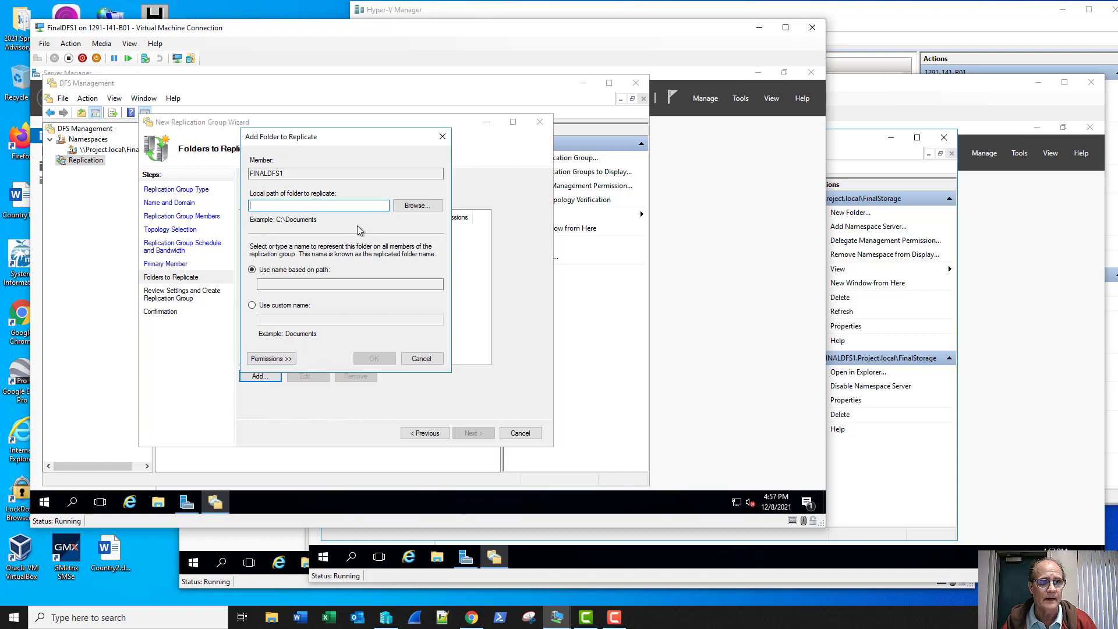
pyautogui.click(416, 205)
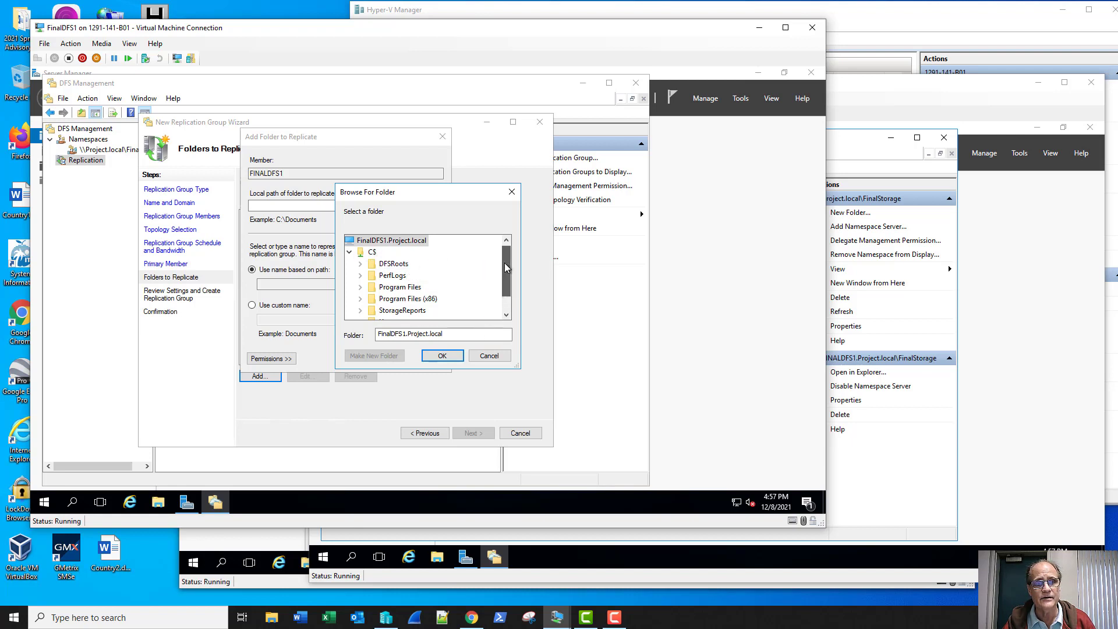
pyautogui.scroll(-1, 502, 265)
pyautogui.scroll(1, 495, 258)
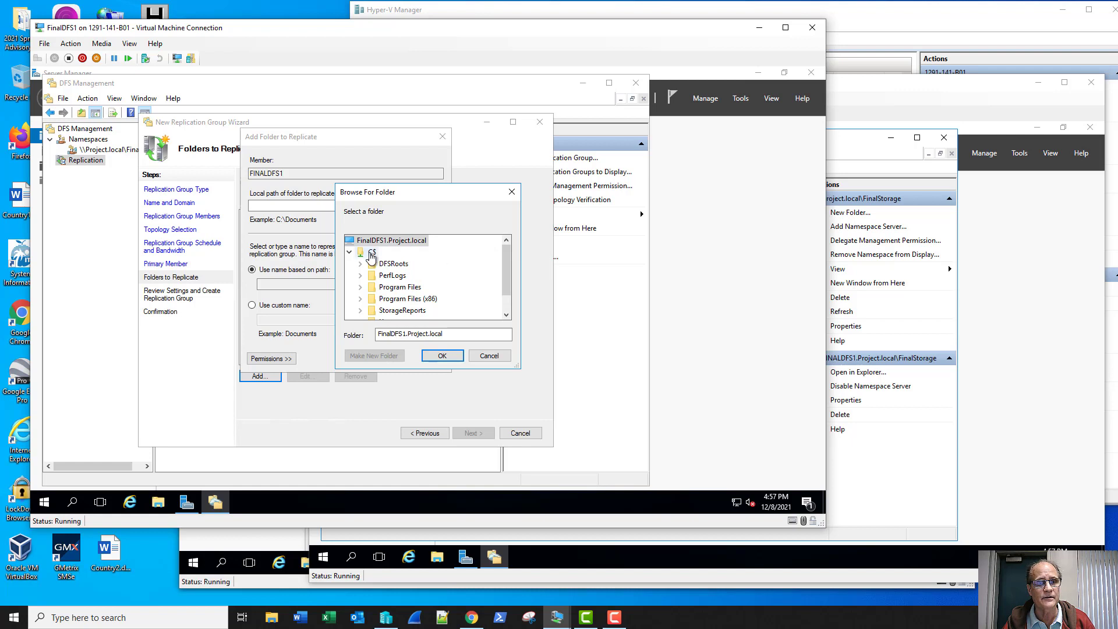
pyautogui.click(370, 252)
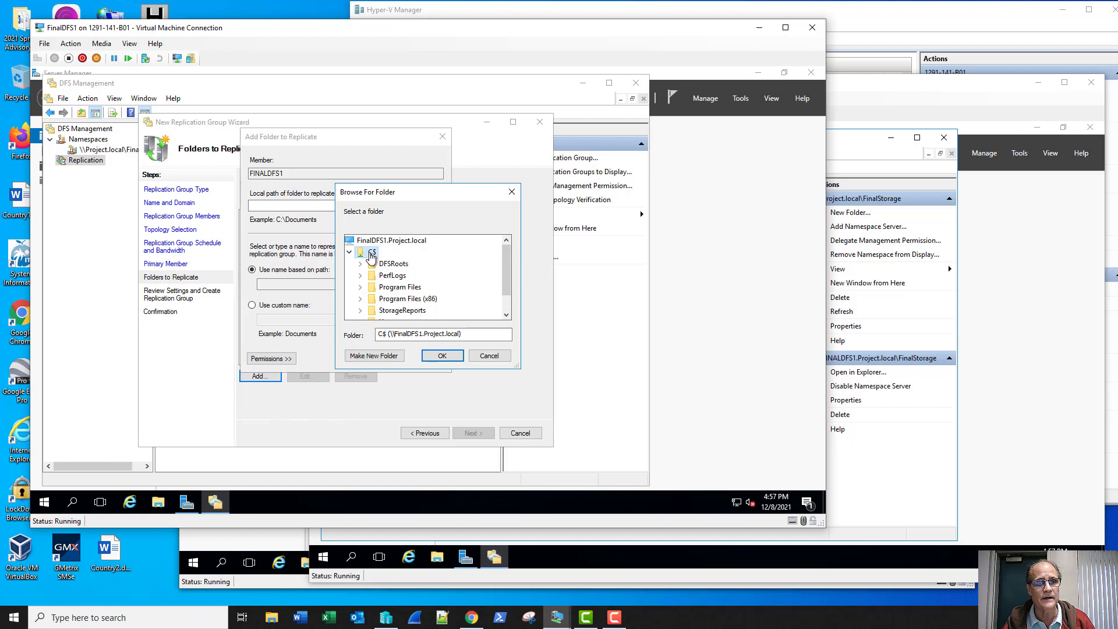
# - Create a UserShare folder on C: and add it with existing NTFS permissions
pyautogui.click(376, 355)
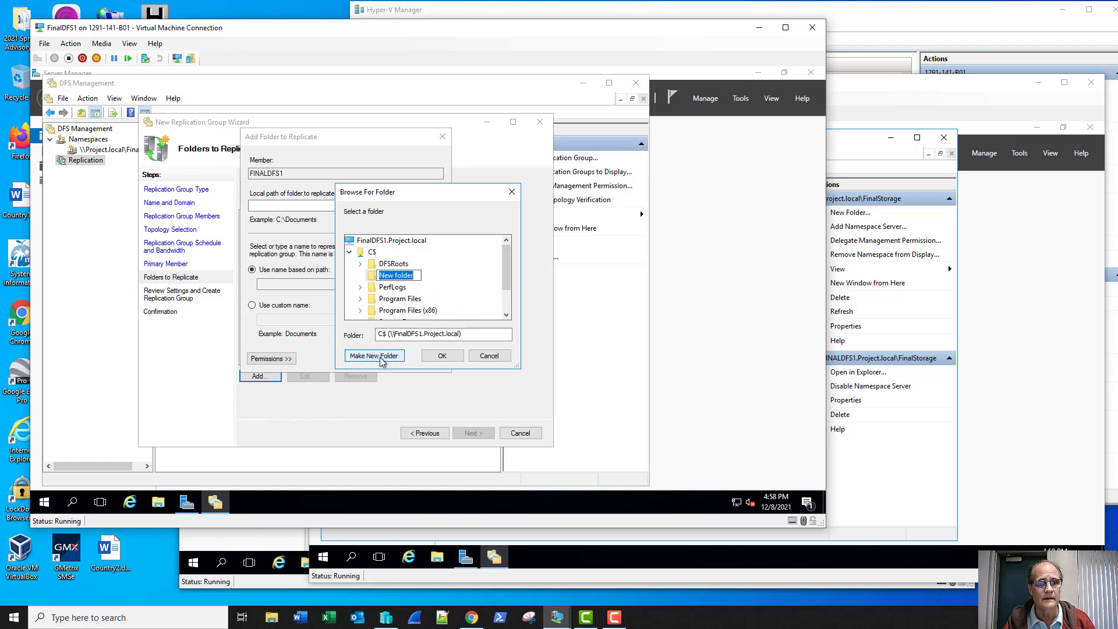
pyautogui.write('U')
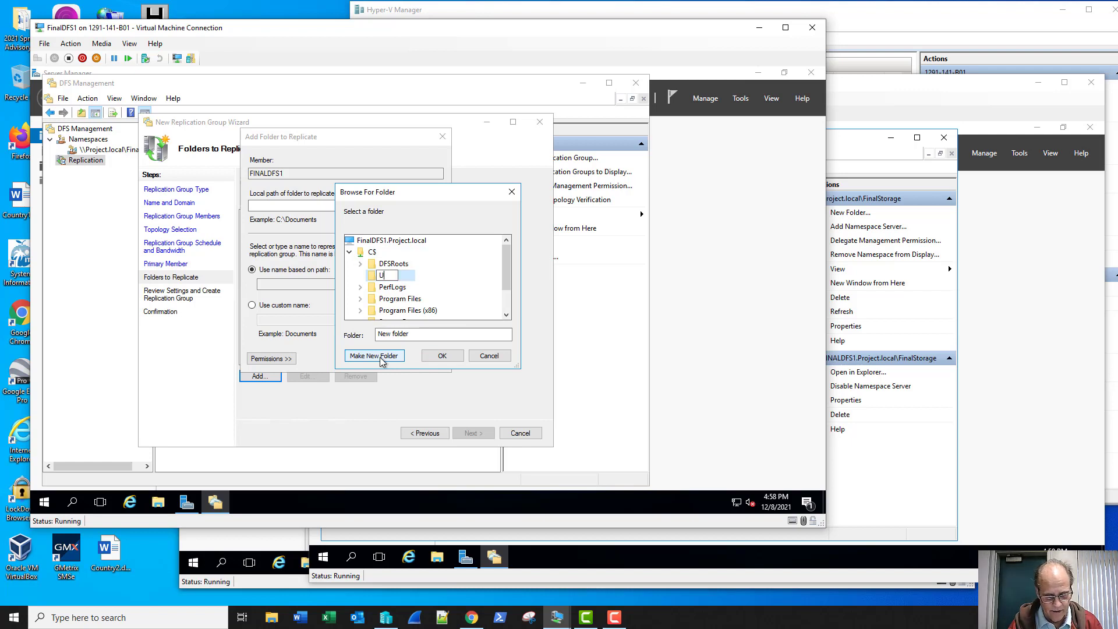
pyautogui.write('serShare')
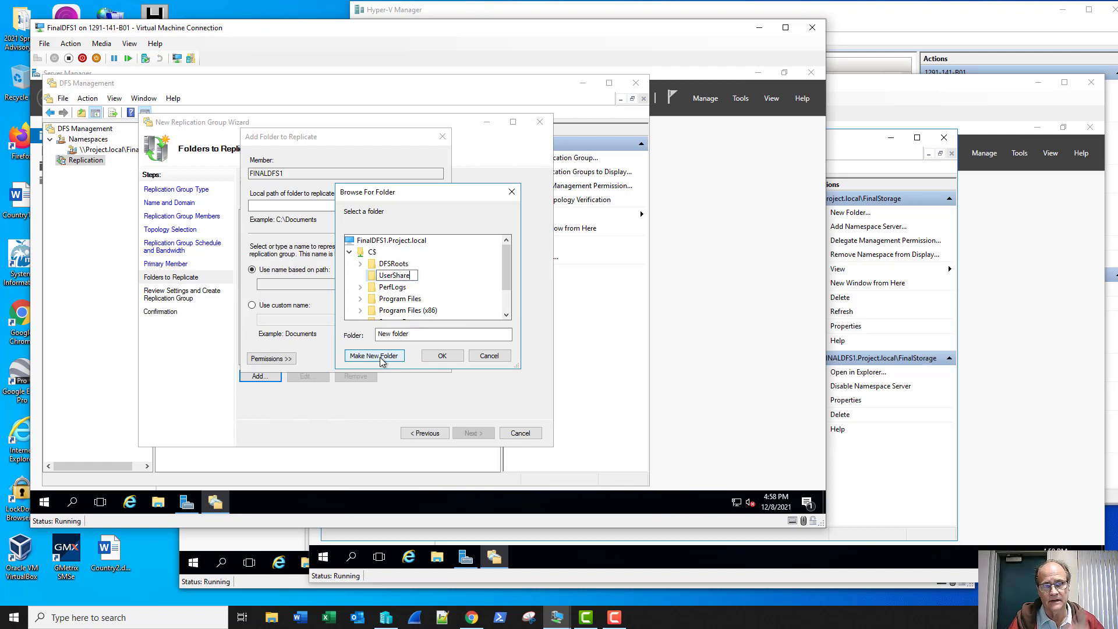
pyautogui.press('Return')
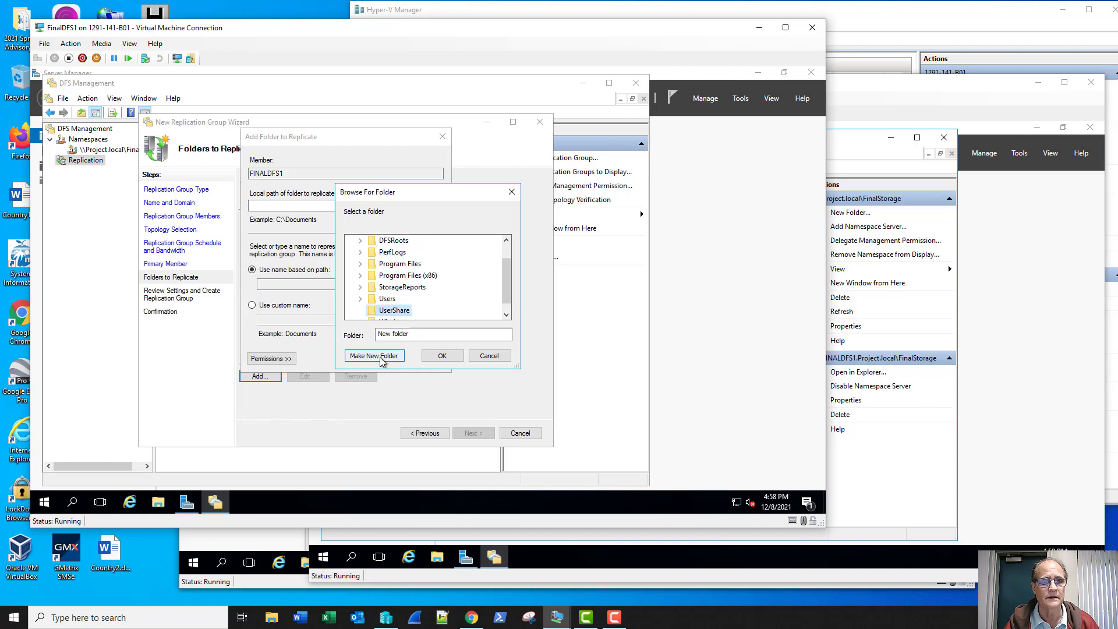
pyautogui.click(440, 356)
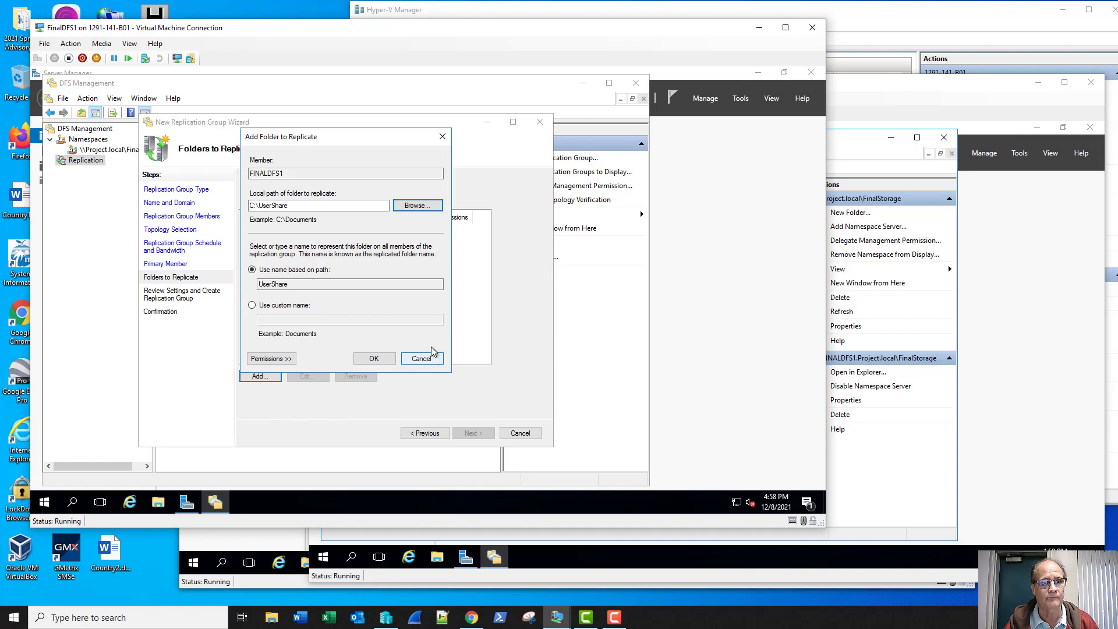
pyautogui.click(281, 359)
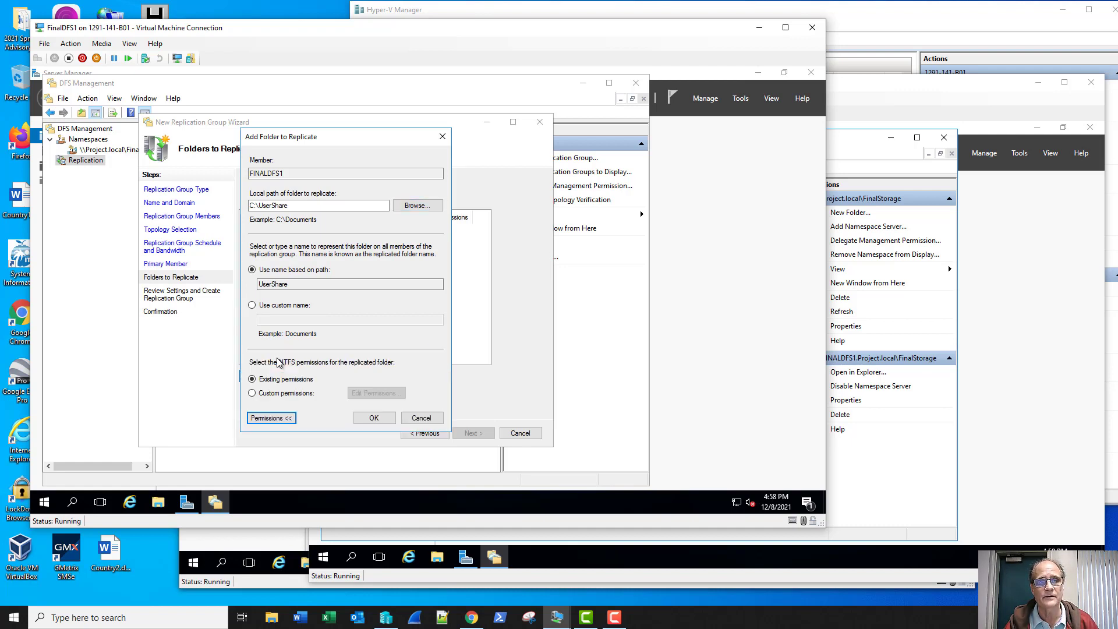
pyautogui.click(370, 418)
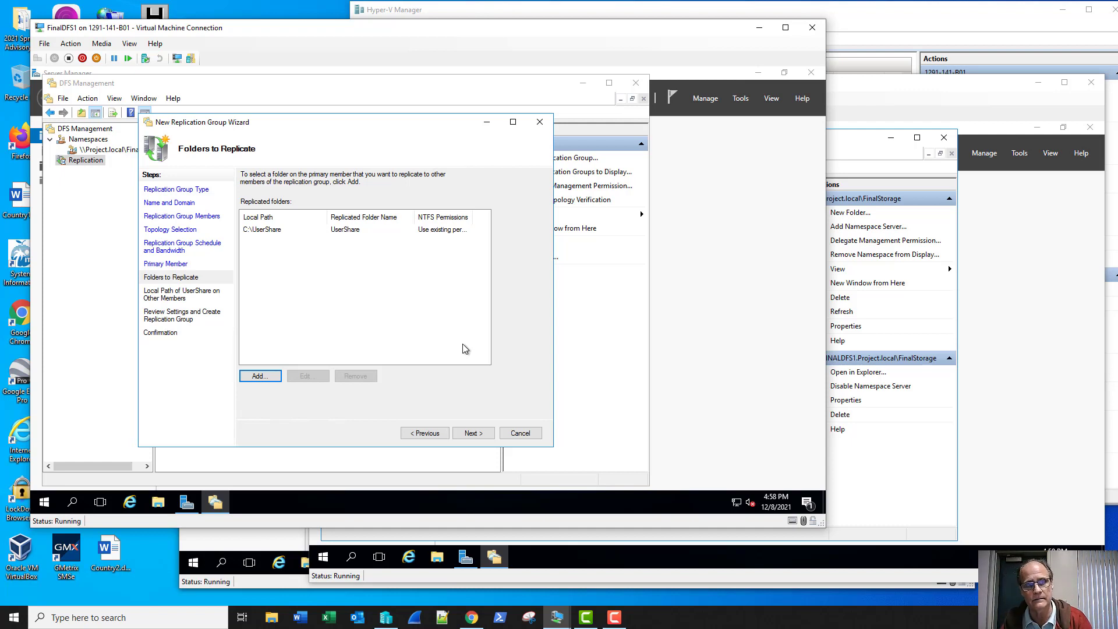
# - Edit FINALDFS2's settings for the UserShare folder and set its membership to Enabled
pyautogui.click(468, 434)
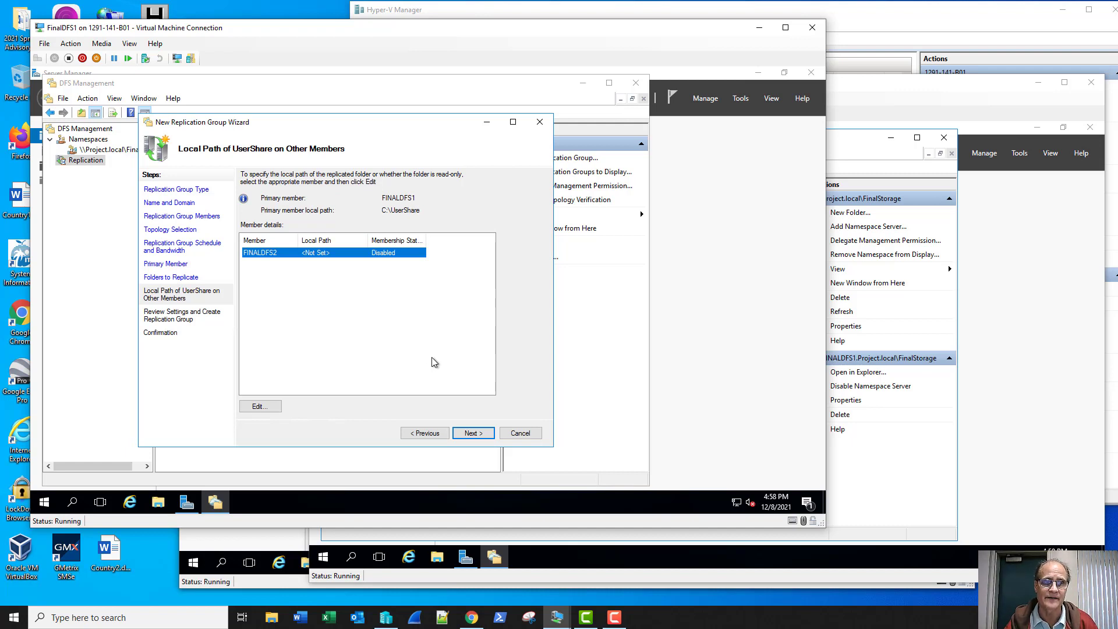
pyautogui.click(259, 406)
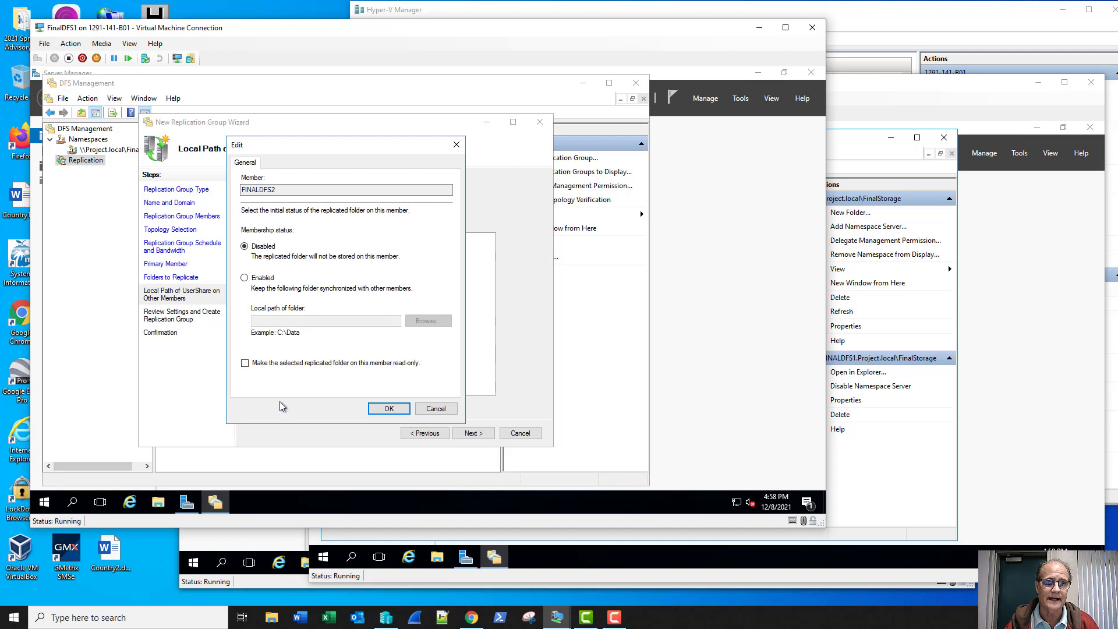
pyautogui.click(245, 277)
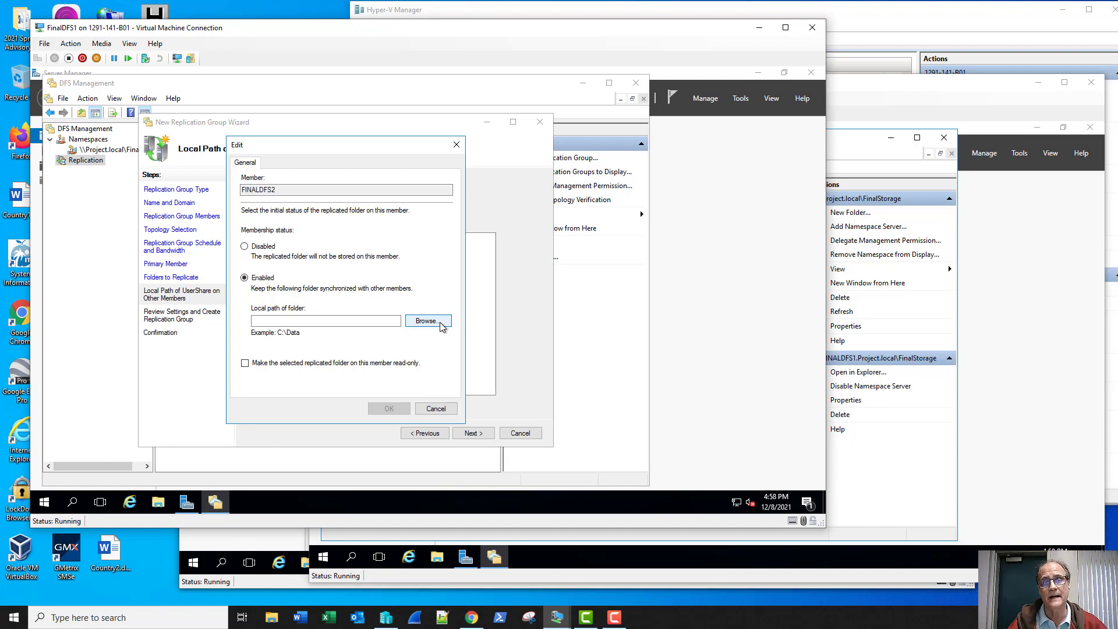
# - Create C:\UserShare on FINALDFS2 and confirm it as the local path
pyautogui.click(440, 323)
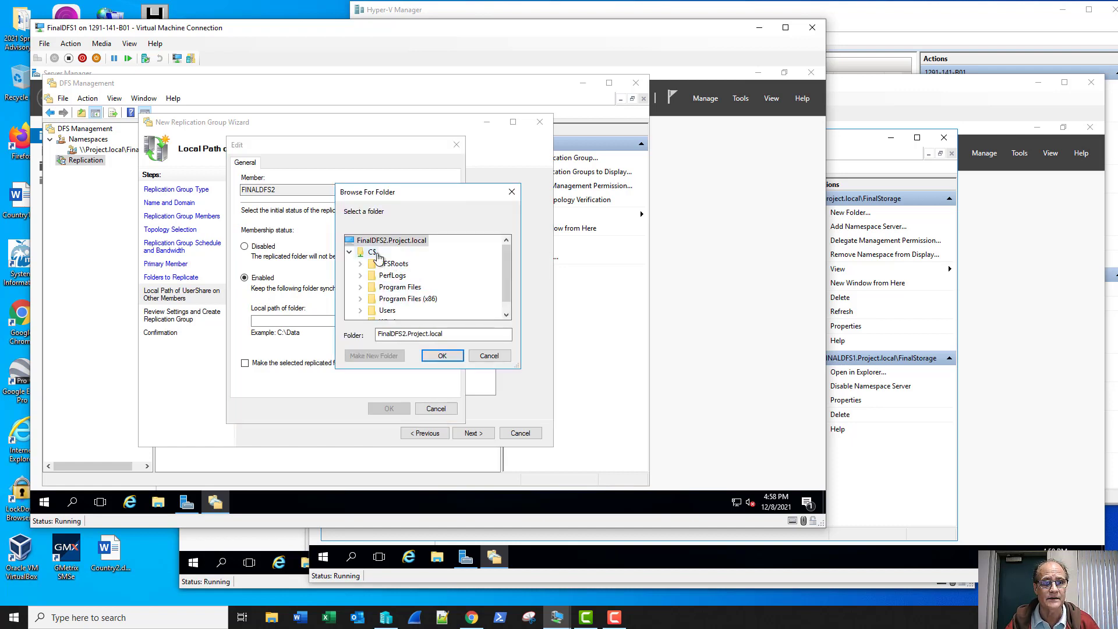
pyautogui.click(373, 252)
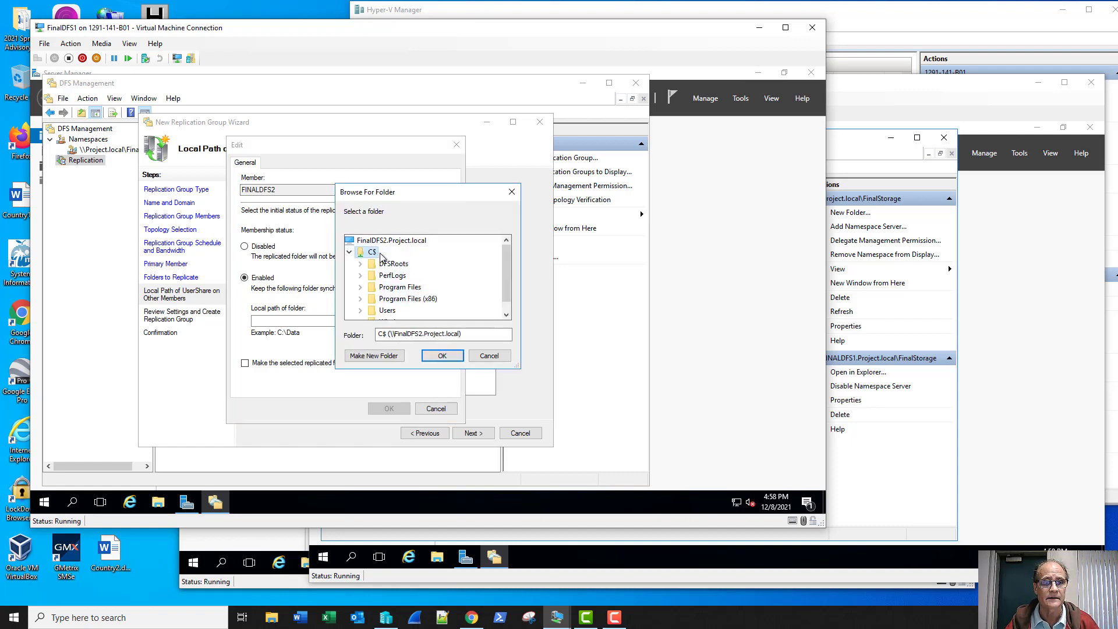
pyautogui.click(373, 356)
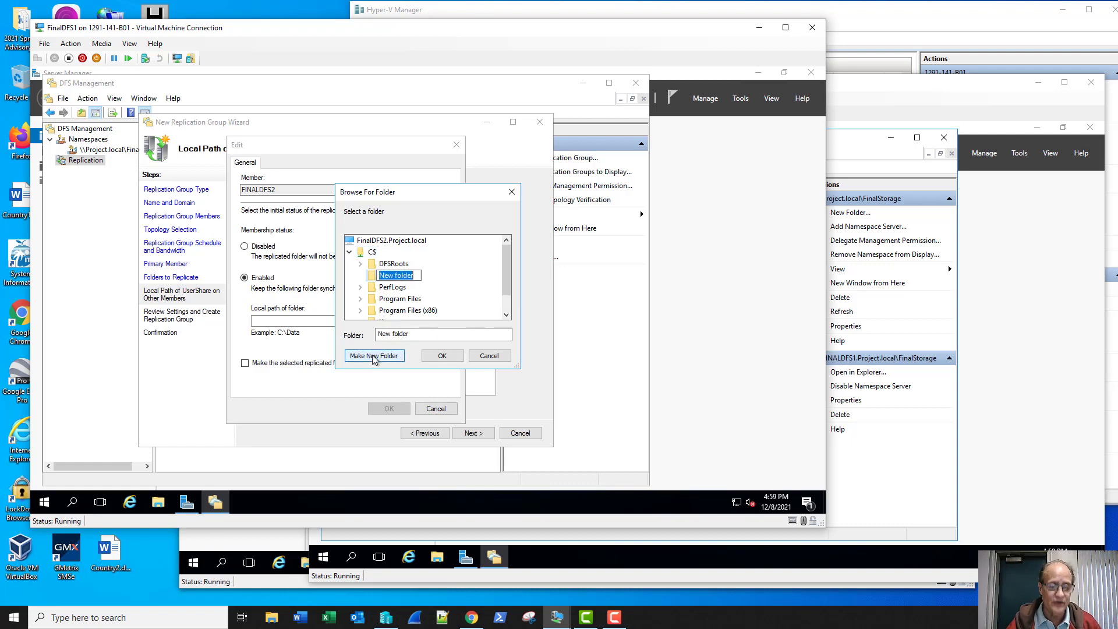
pyautogui.write('User')
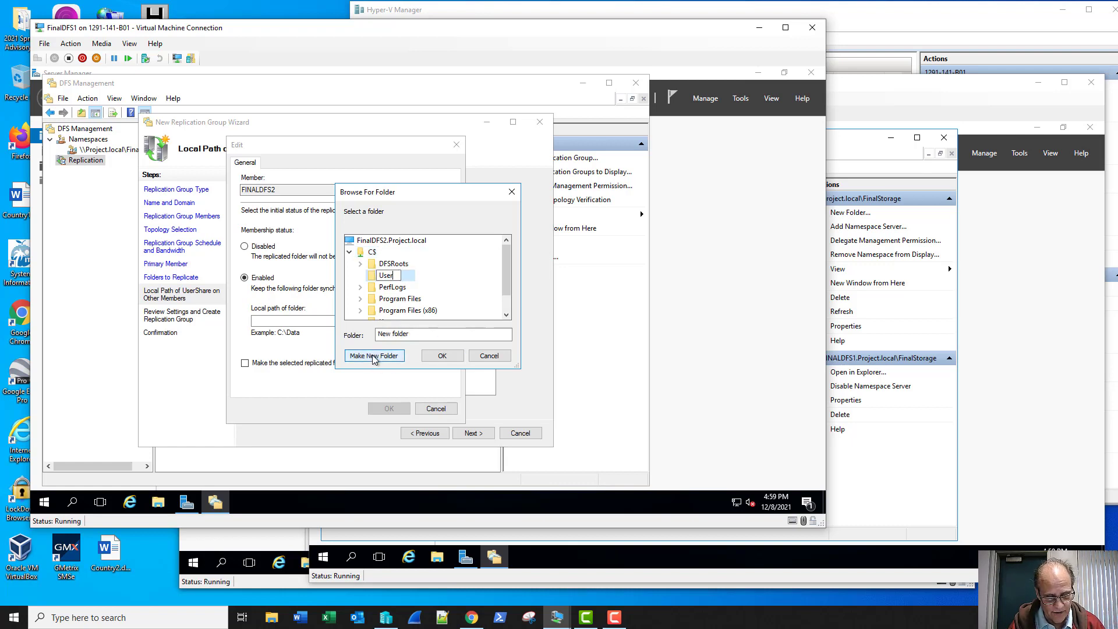
pyautogui.write('Share')
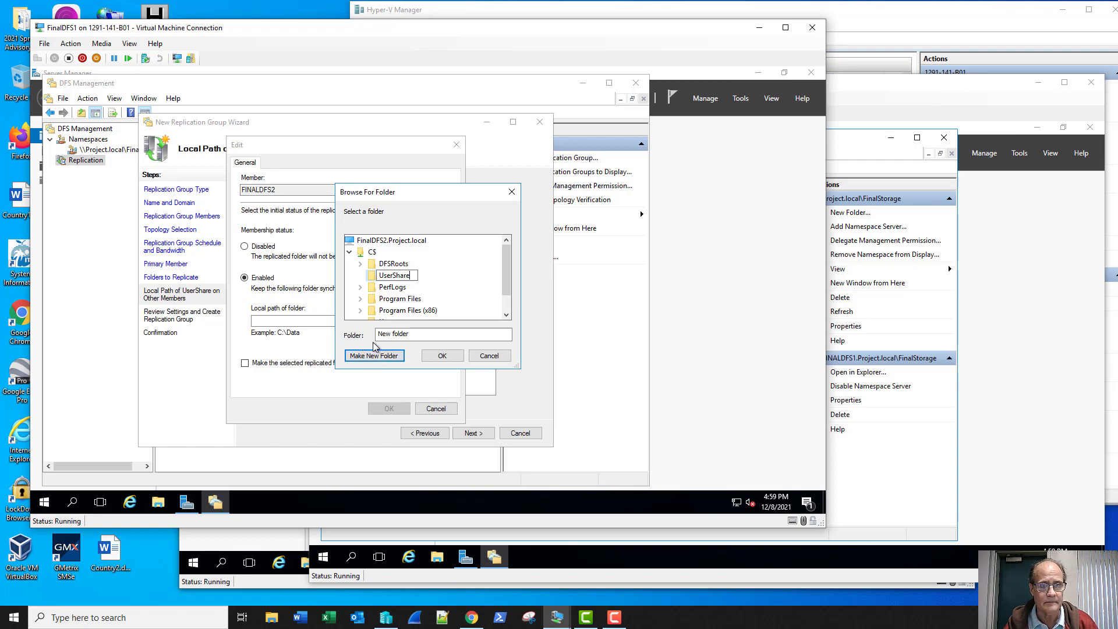
pyautogui.press('Return')
pyautogui.click(444, 358)
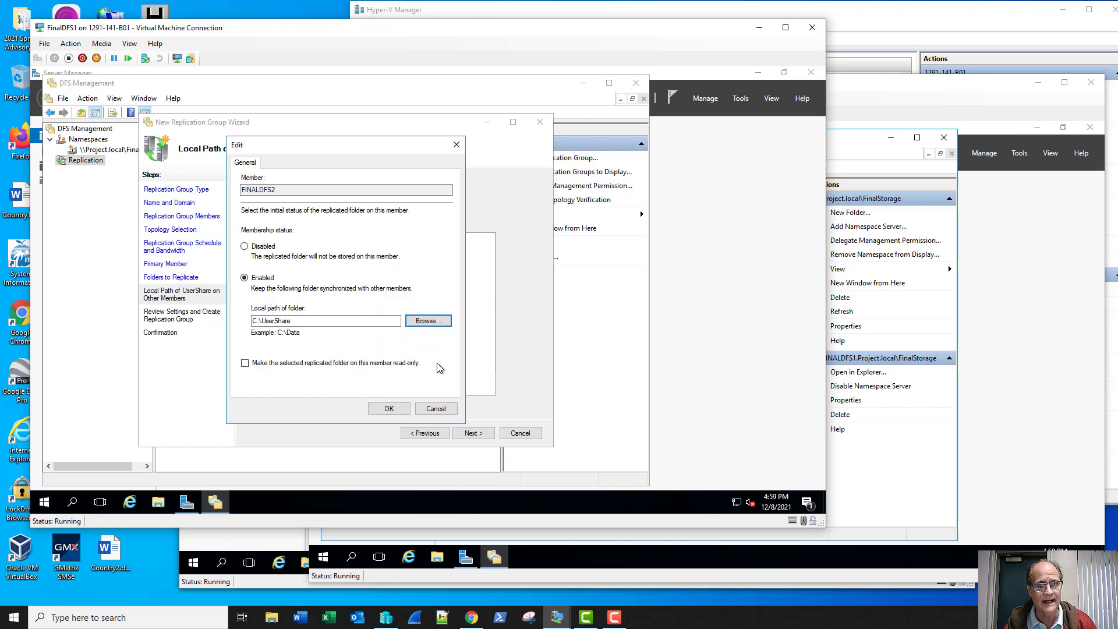
pyautogui.click(389, 409)
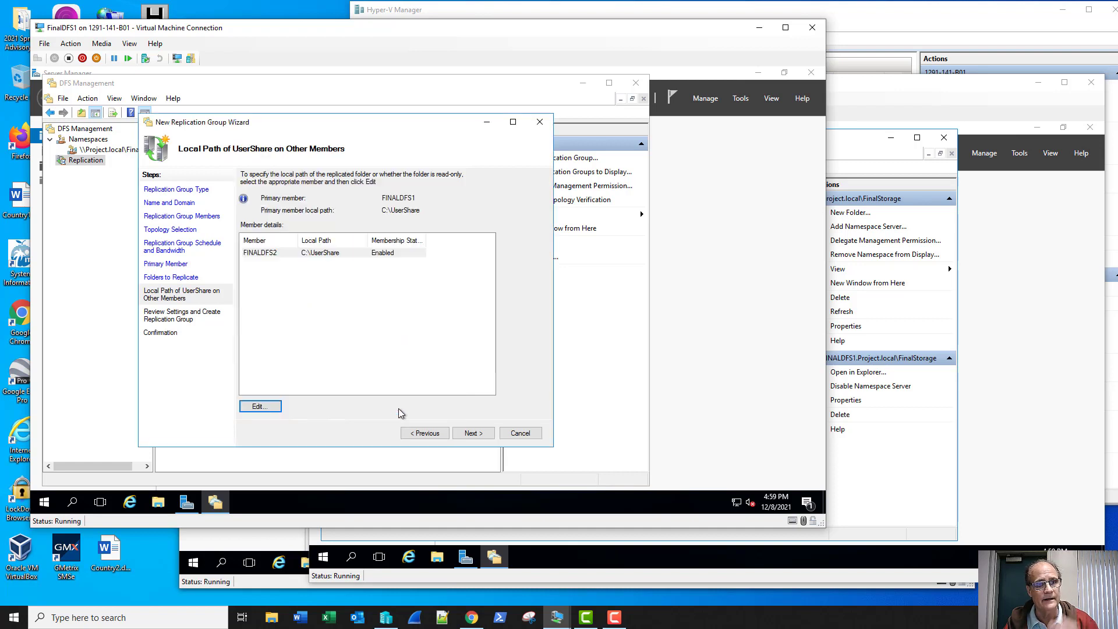
# - Review the ProjectRep settings, create the group, close the wizard and acknowledge the replication delay
pyautogui.click(469, 434)
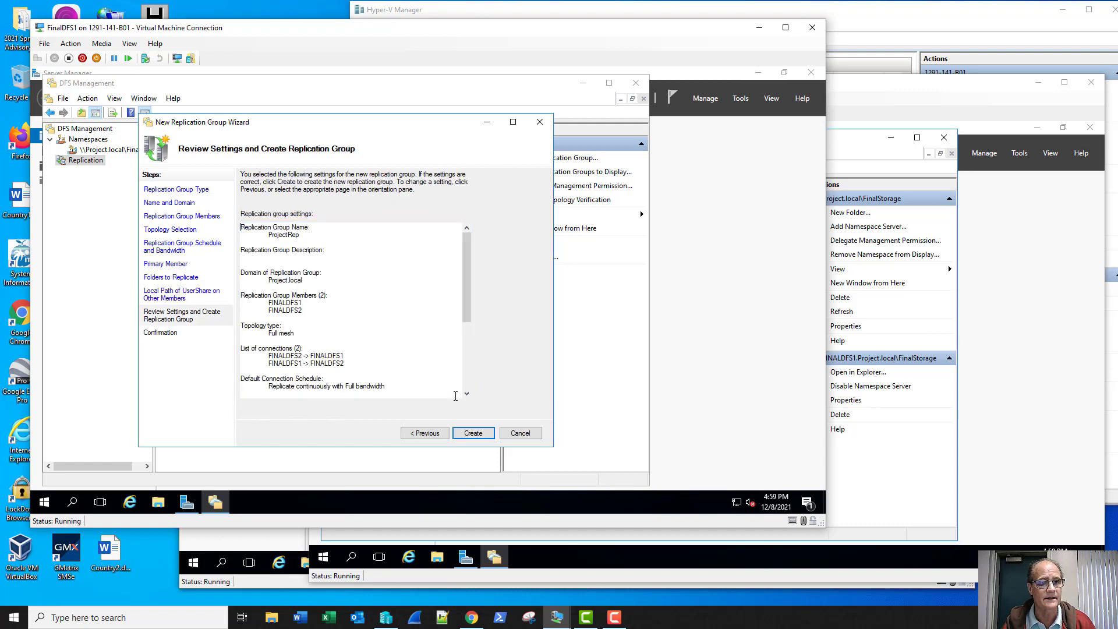
pyautogui.moveTo(467, 278); pyautogui.dragTo(471, 376)
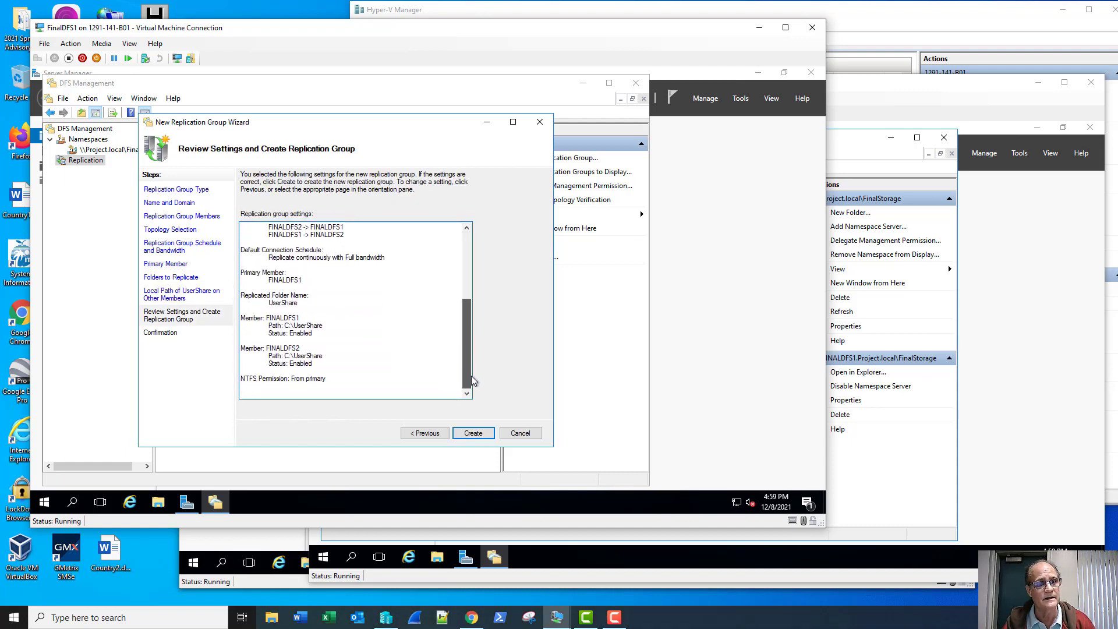
pyautogui.click(473, 433)
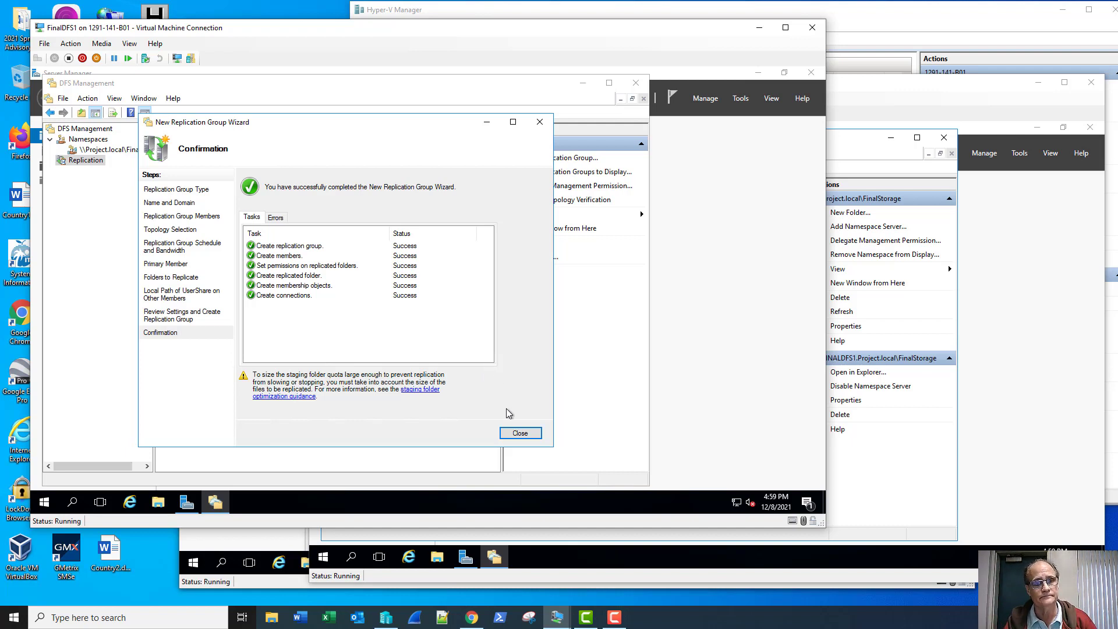
pyautogui.click(527, 436)
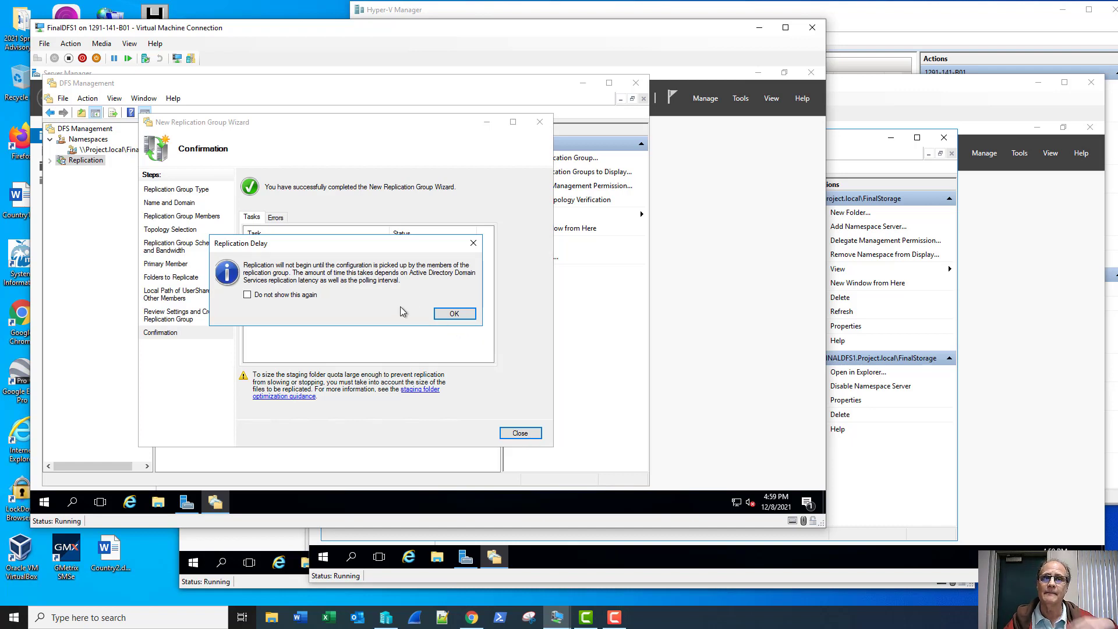
pyautogui.click(453, 314)
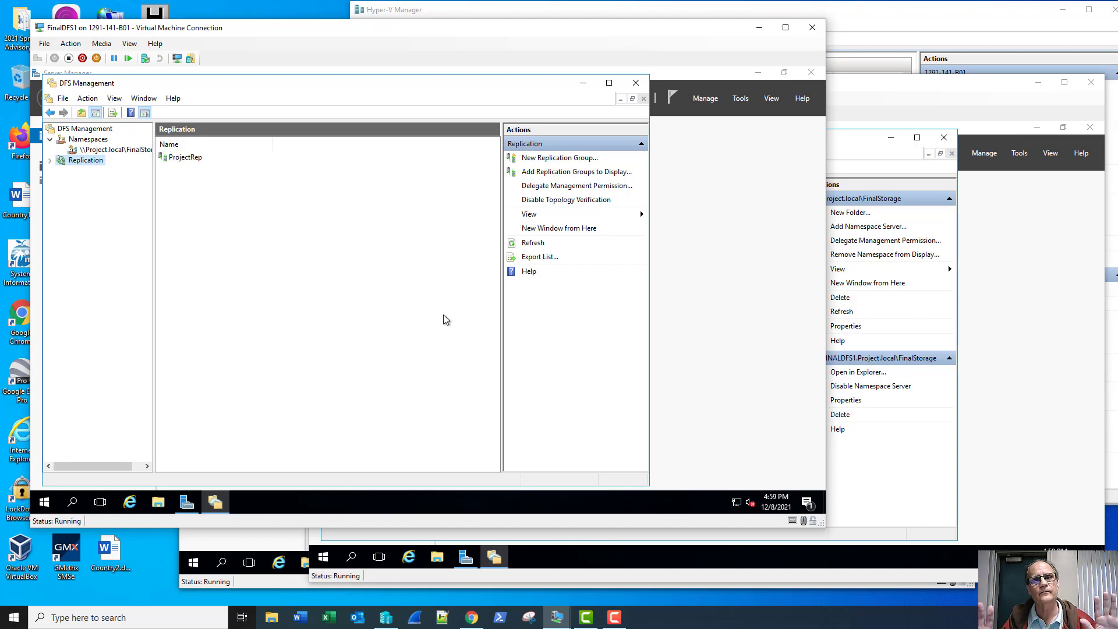
# - Open File Explorer on FINALDFS1 and navigate to C:\UserShare
pyautogui.click(158, 503)
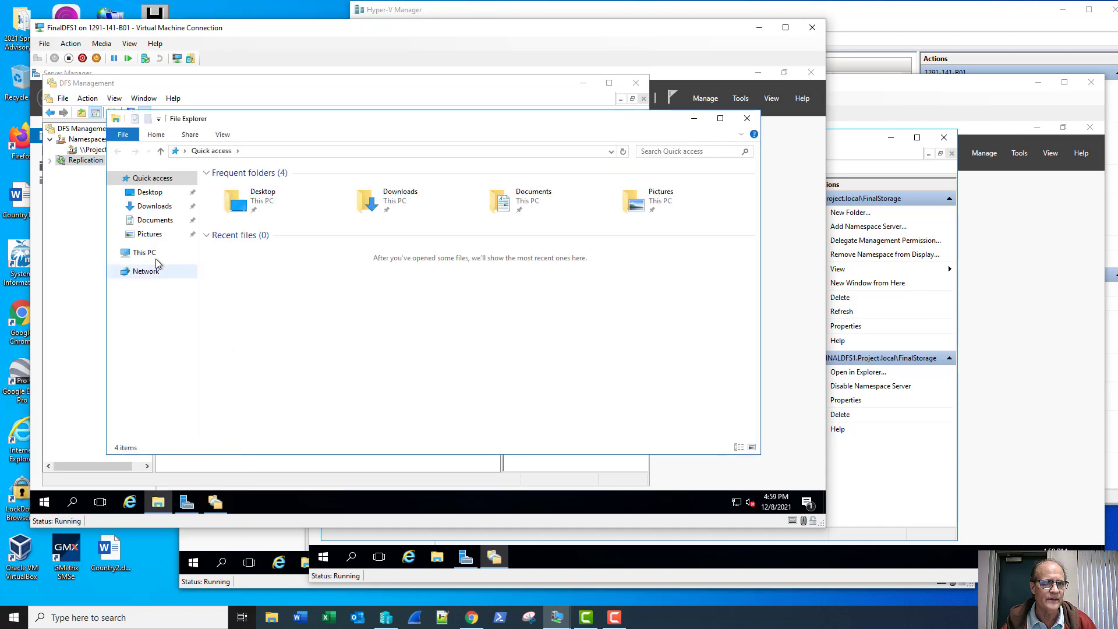
pyautogui.click(146, 253)
pyautogui.doubleClick(243, 271)
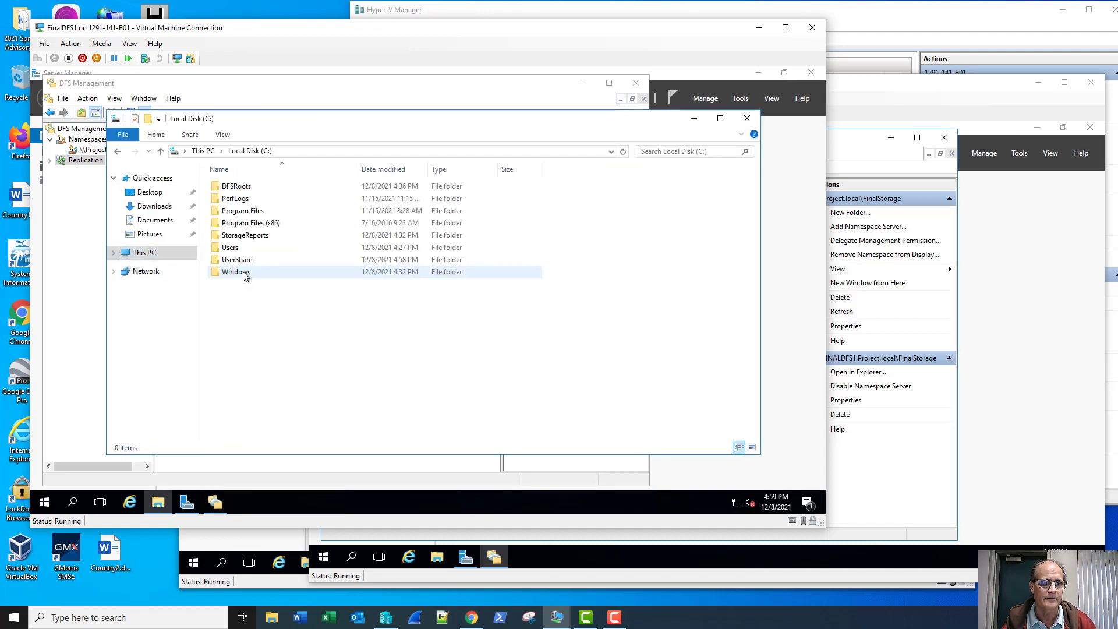
pyautogui.doubleClick(242, 260)
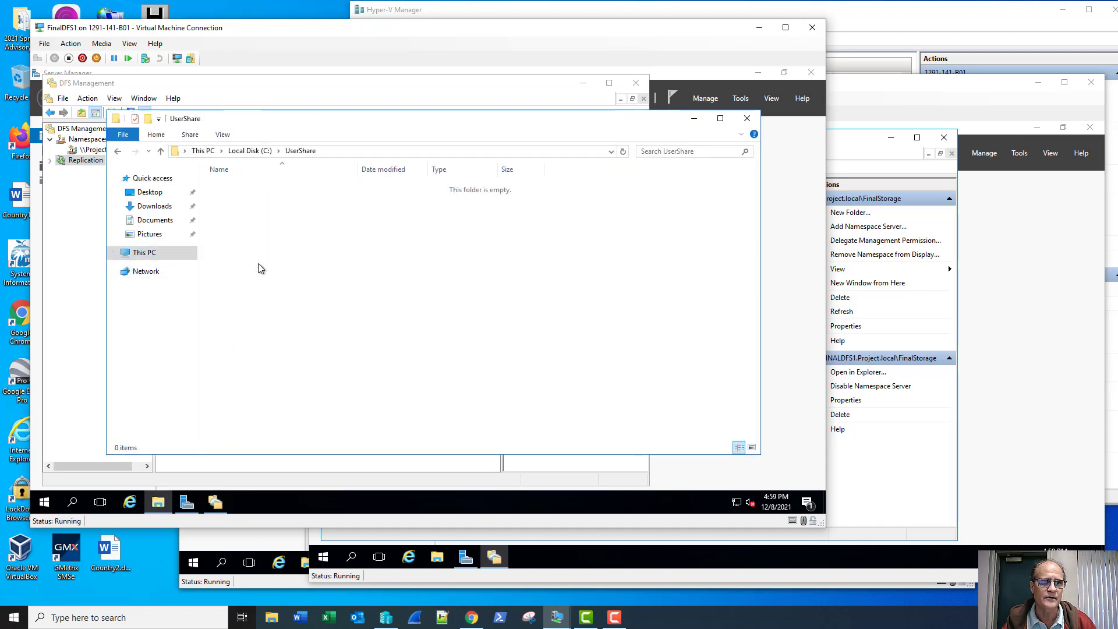
pyautogui.rightClick(303, 270)
pyautogui.moveTo(414, 411)
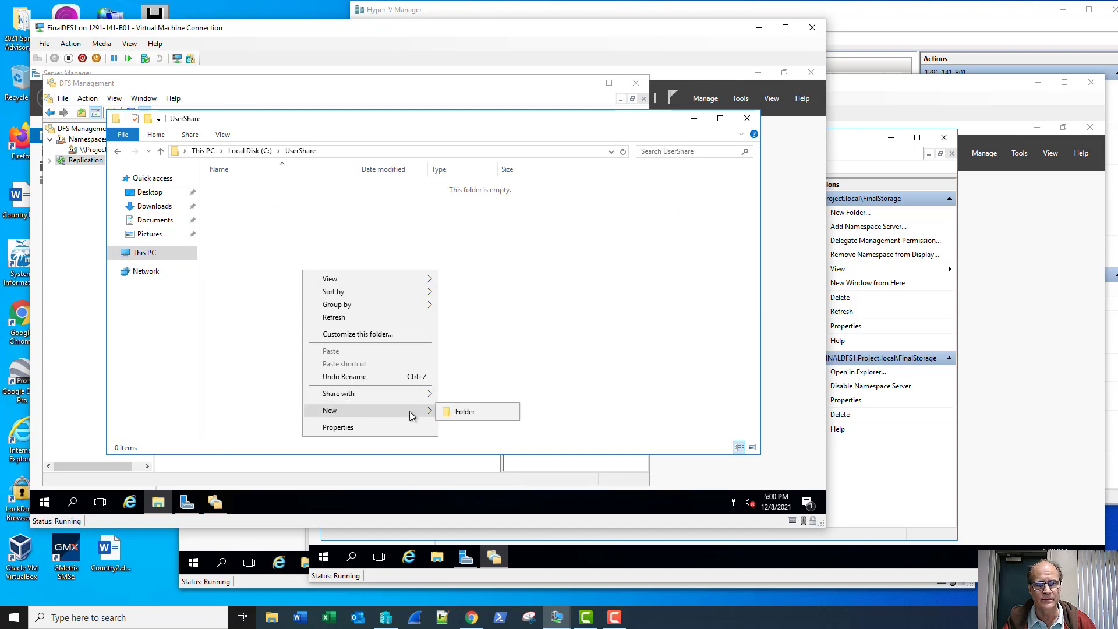
pyautogui.click(274, 260)
# - Create a new folder in UserShare named User1
pyautogui.rightClick(304, 247)
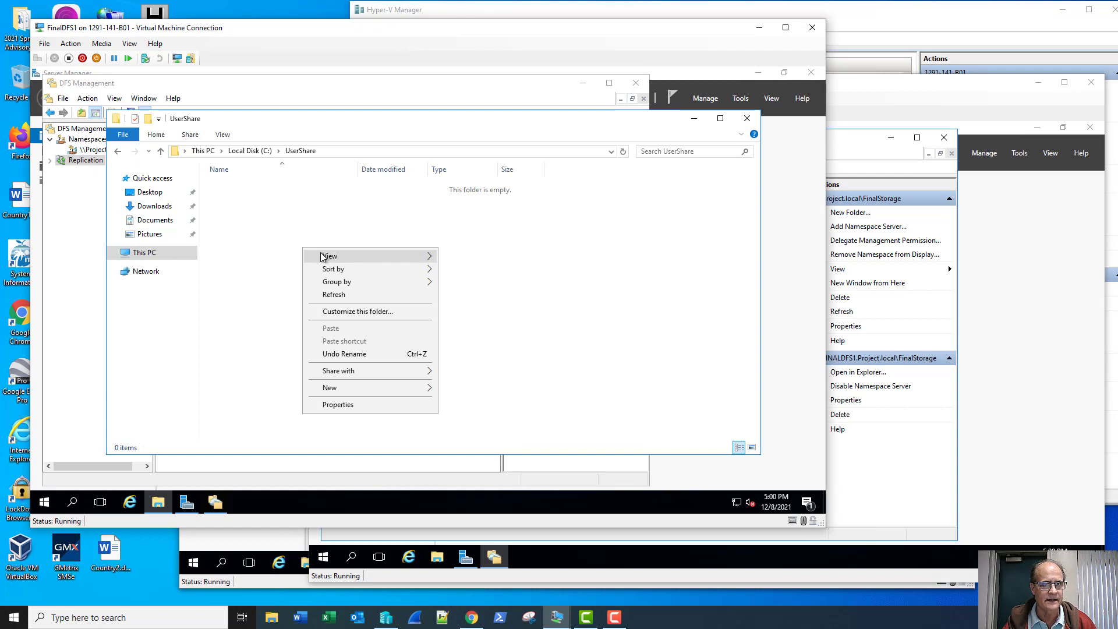
pyautogui.moveTo(418, 388)
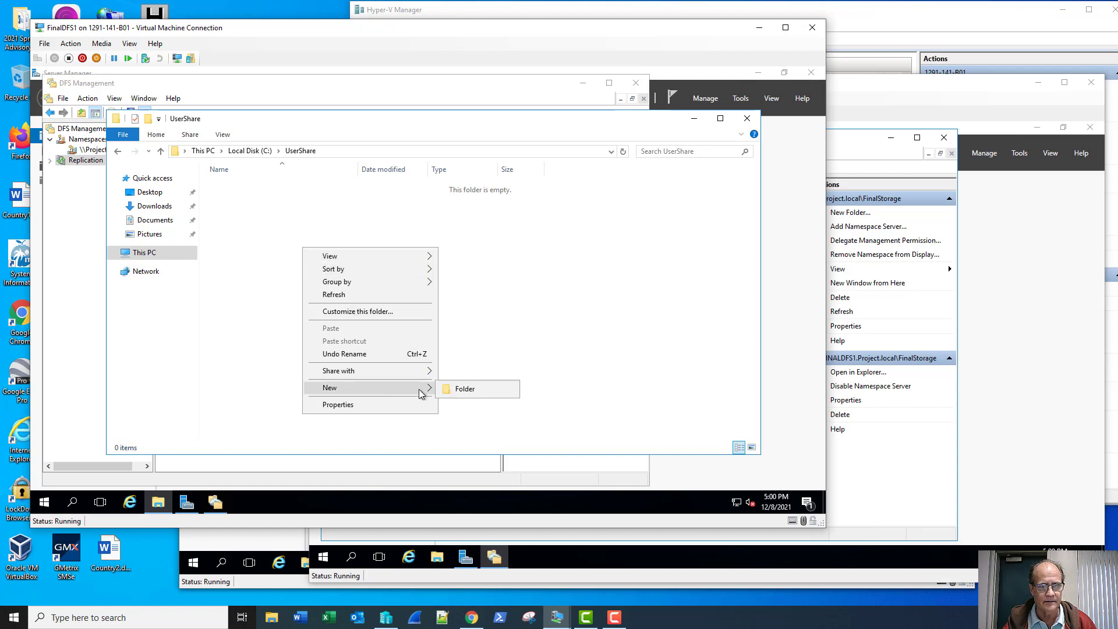
pyautogui.click(456, 390)
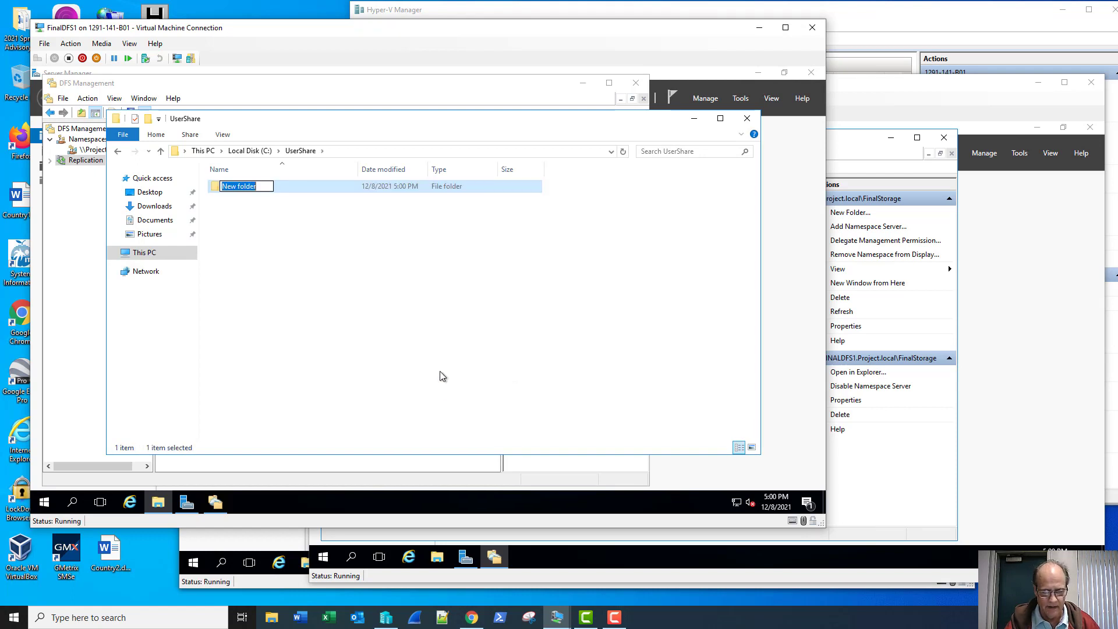
pyautogui.write('Users1')
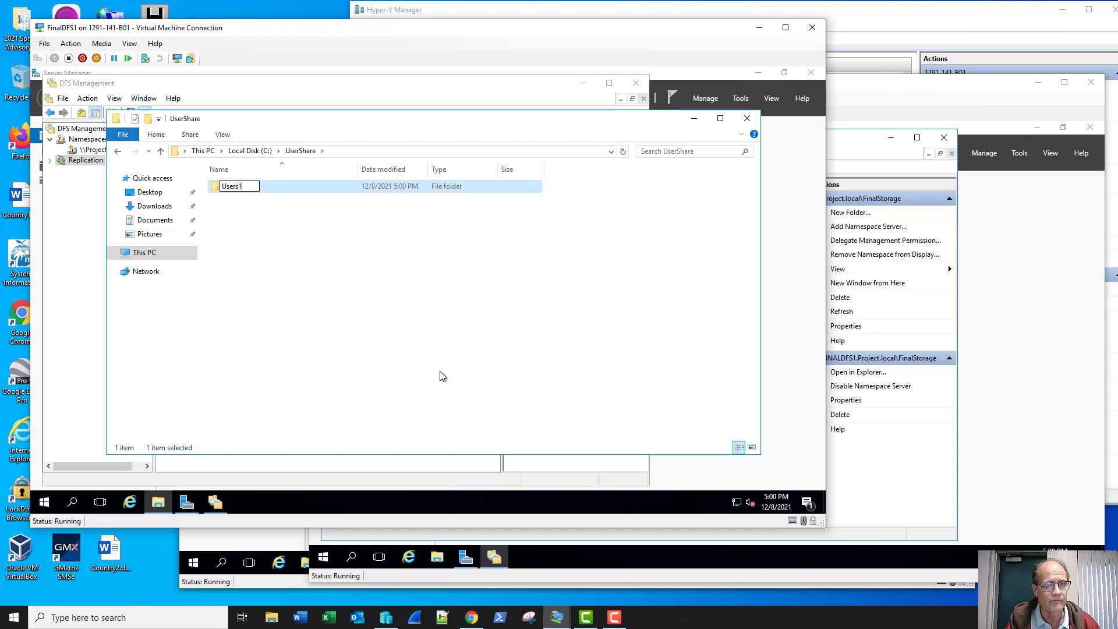
pyautogui.press('Return')
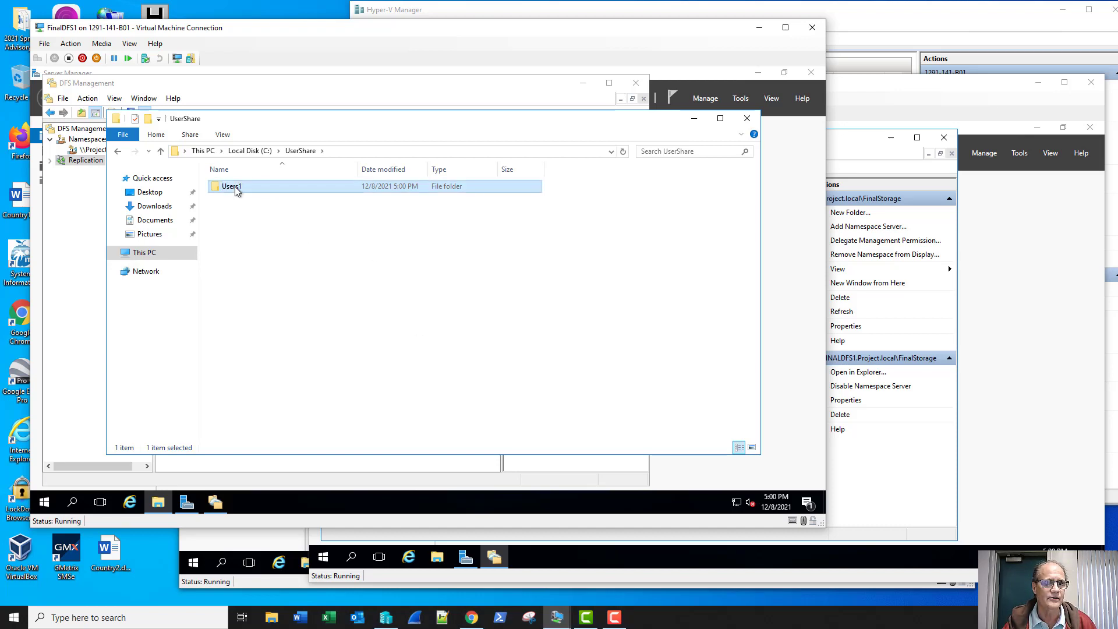
pyautogui.click(236, 186)
pyautogui.click(235, 186)
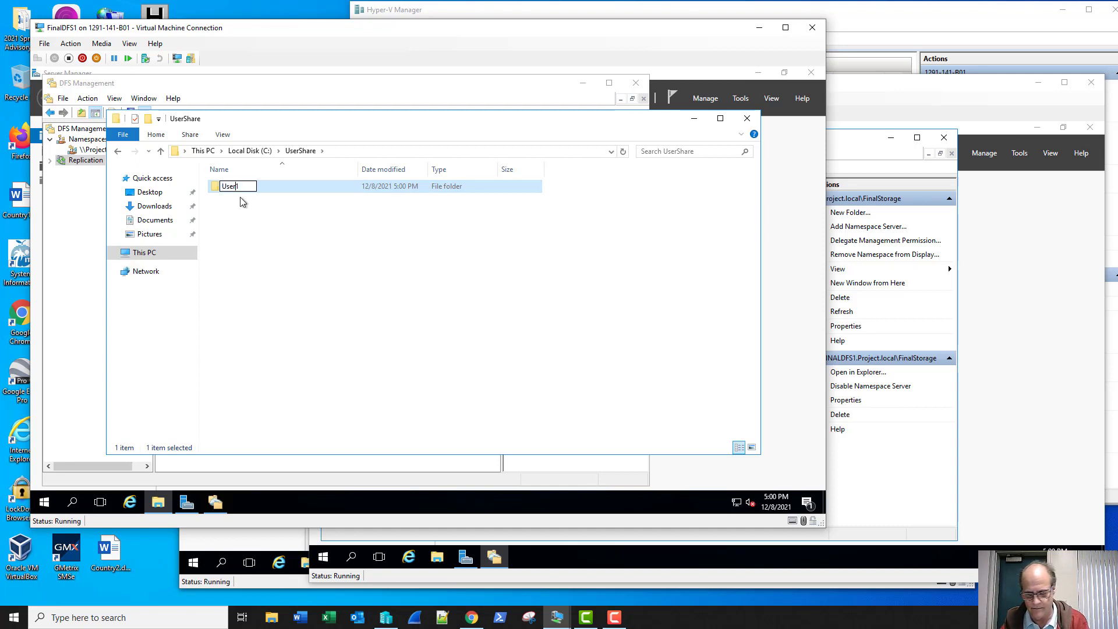
pyautogui.press('Return')
pyautogui.press('Return')
# - Add a new bitmap image, text document and rich text document to User1 with default names
pyautogui.rightClick(262, 206)
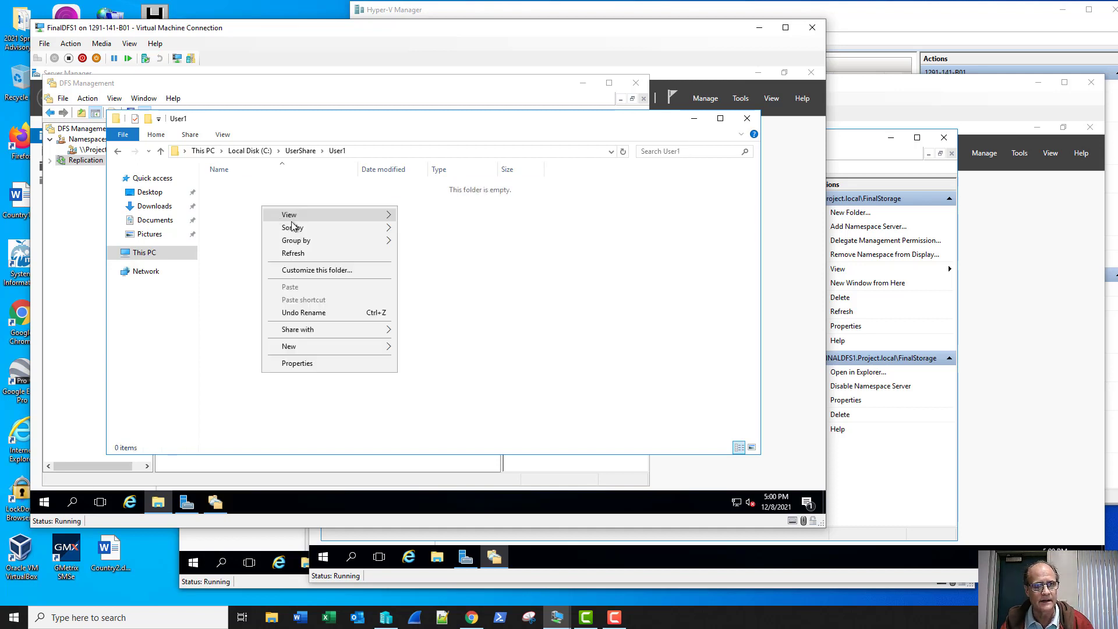
pyautogui.moveTo(353, 346)
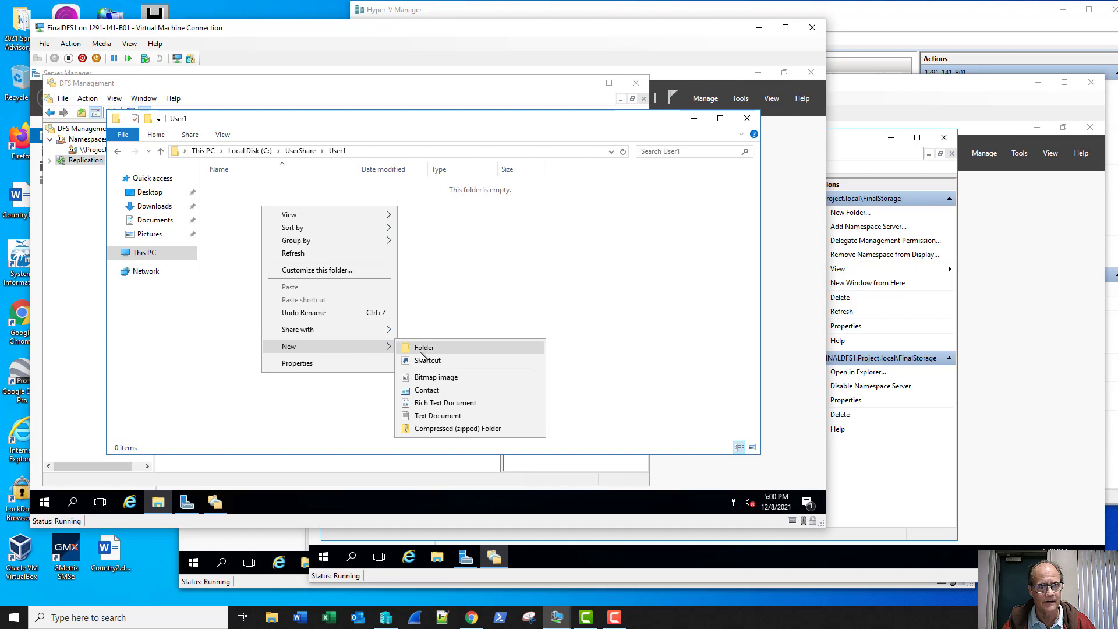
pyautogui.click(433, 377)
pyautogui.click(433, 377)
pyautogui.rightClick(396, 322)
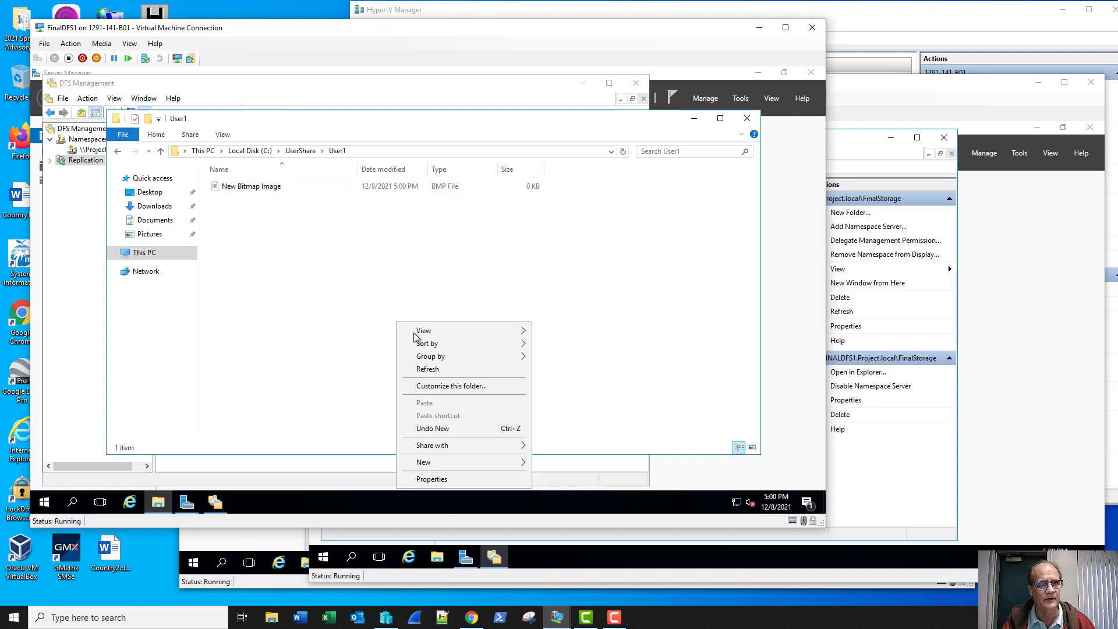
pyautogui.moveTo(471, 469)
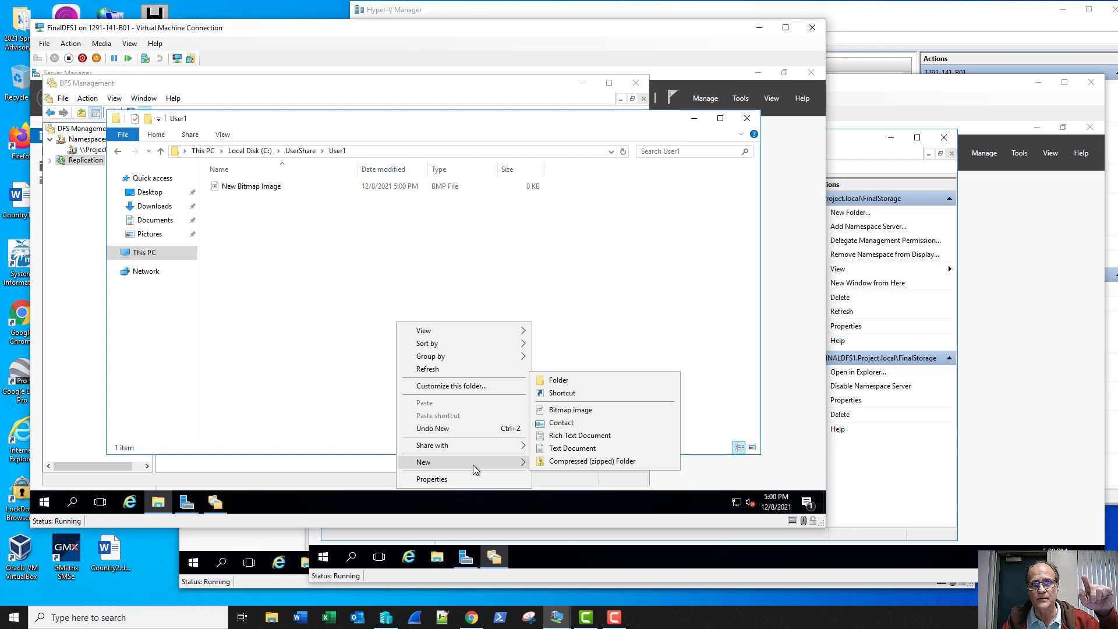
pyautogui.click(571, 450)
pyautogui.click(444, 319)
pyautogui.rightClick(360, 288)
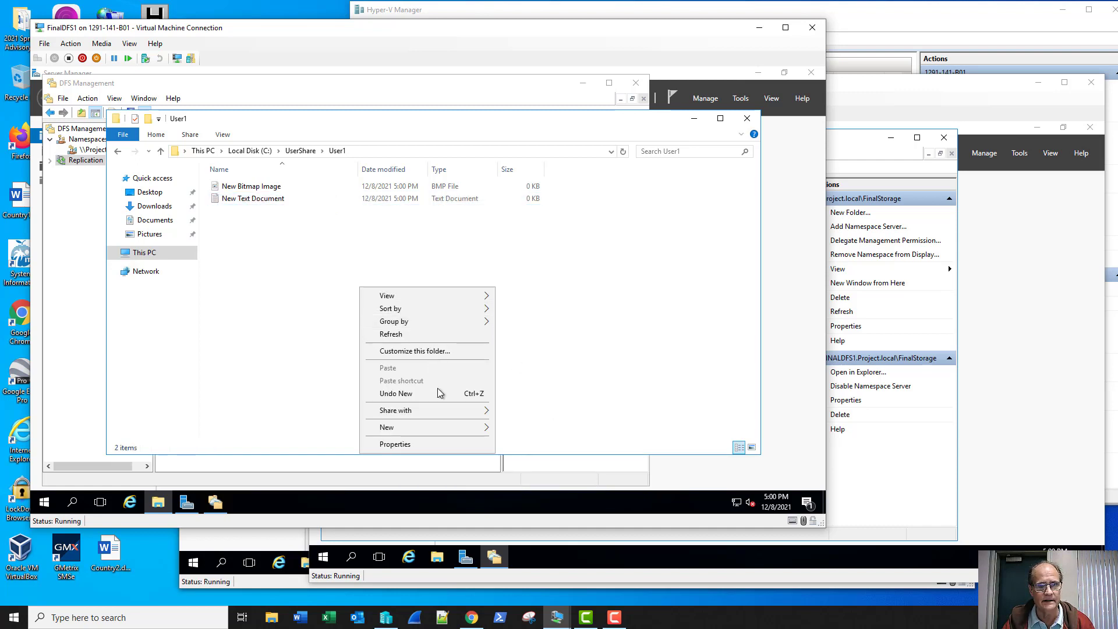
pyautogui.moveTo(456, 427)
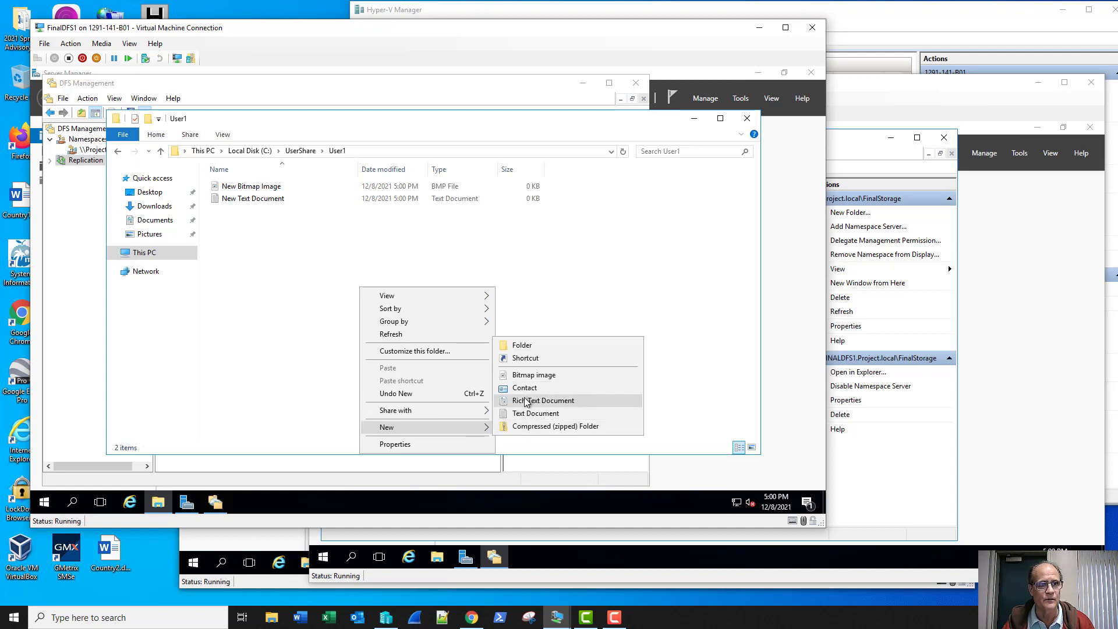
pyautogui.click(526, 400)
pyautogui.click(439, 352)
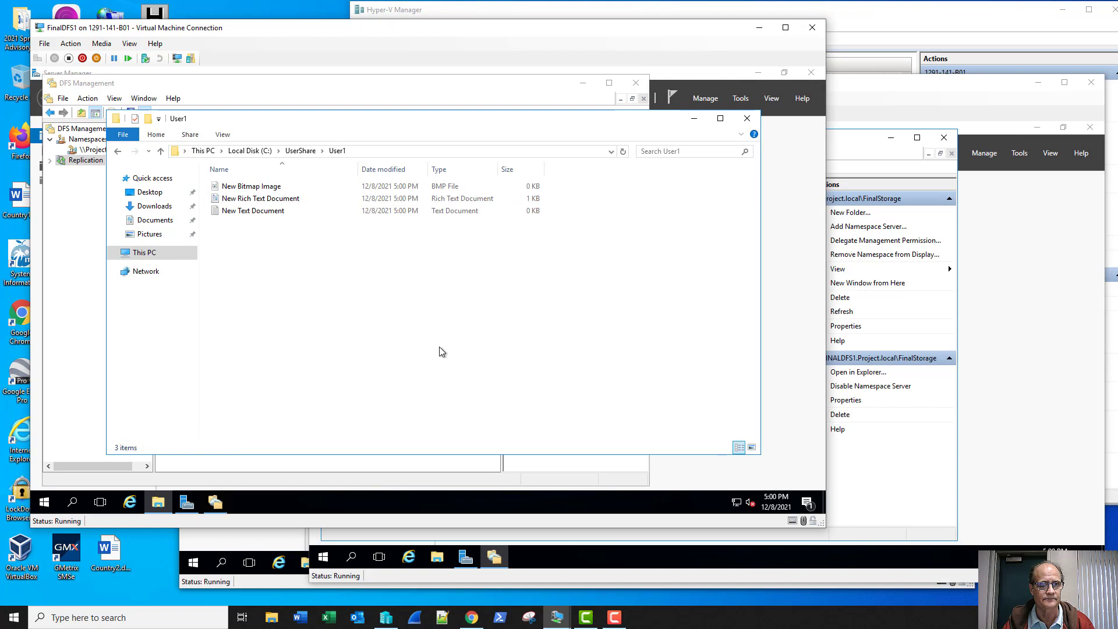
pyautogui.click(891, 99)
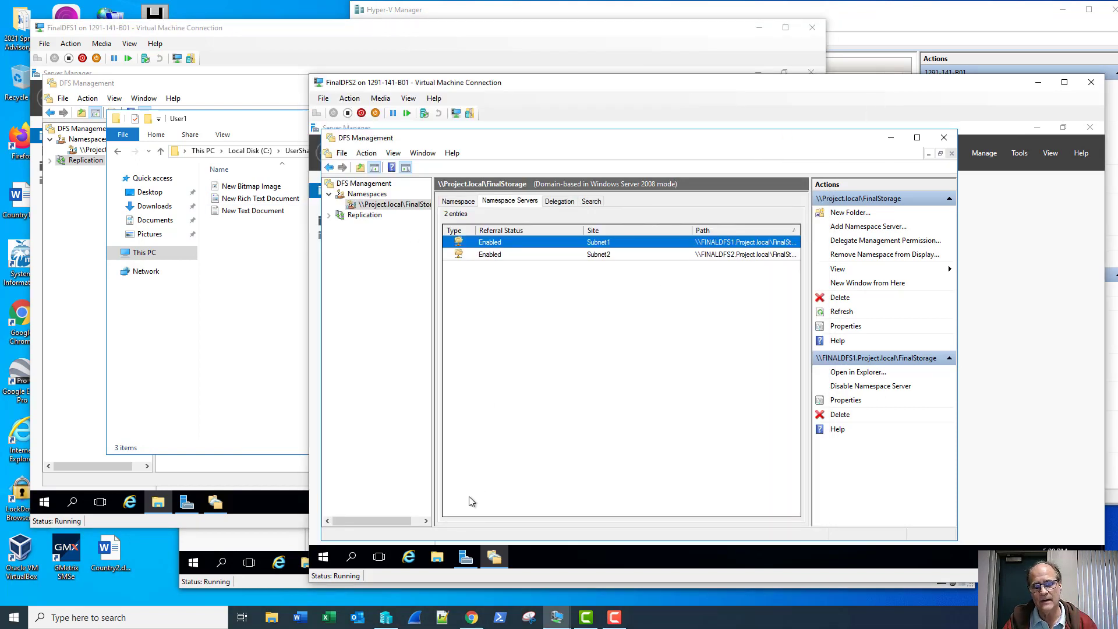
pyautogui.click(440, 562)
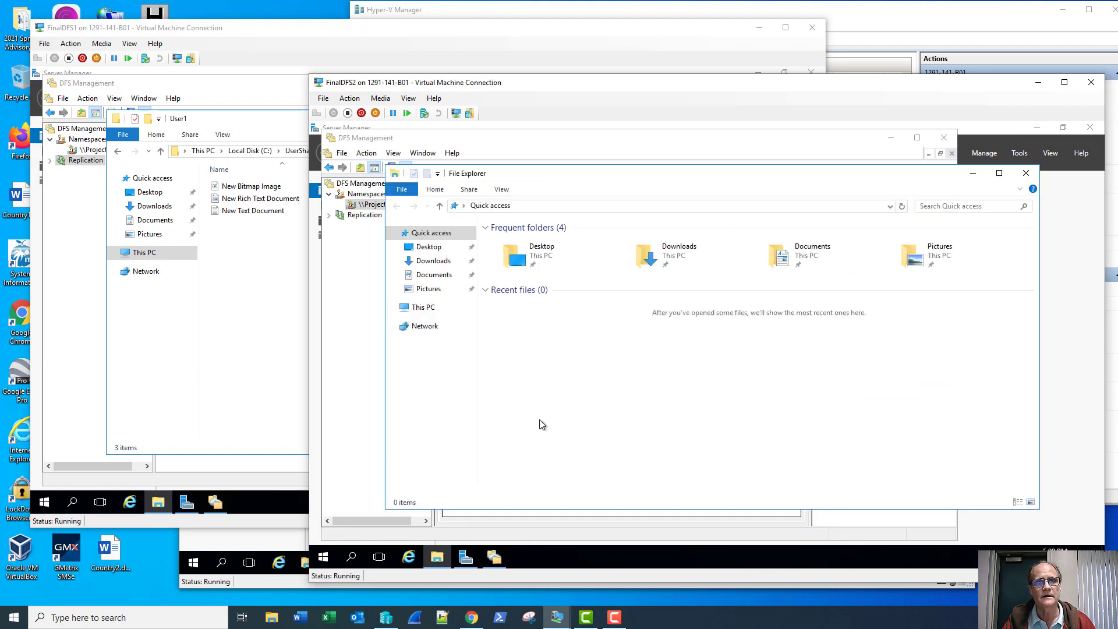
pyautogui.click(423, 307)
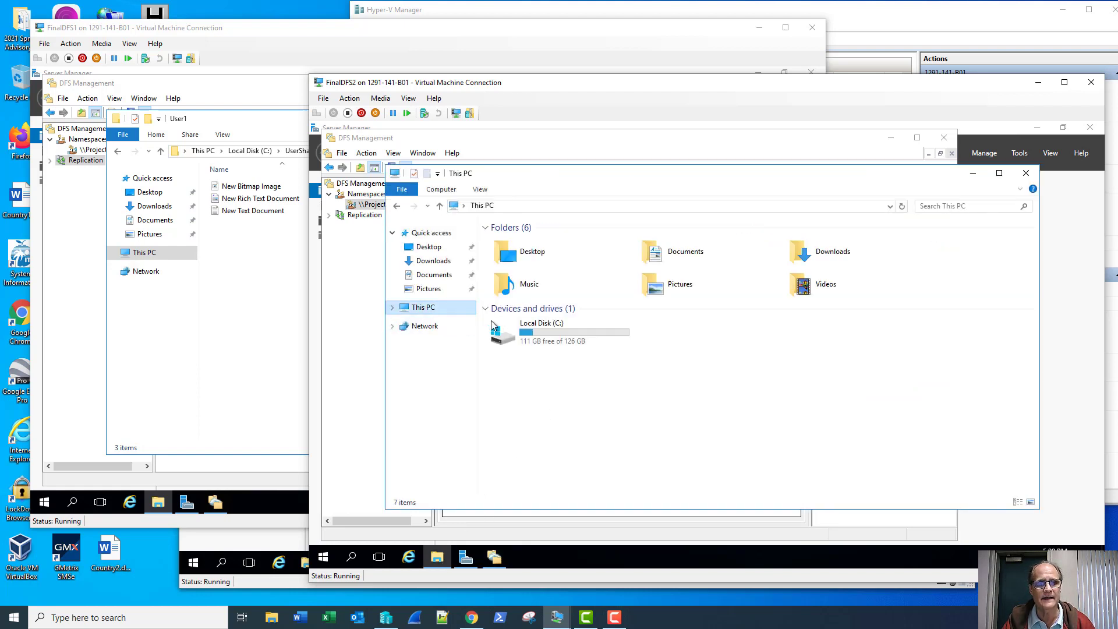
pyautogui.doubleClick(522, 329)
pyautogui.doubleClick(520, 301)
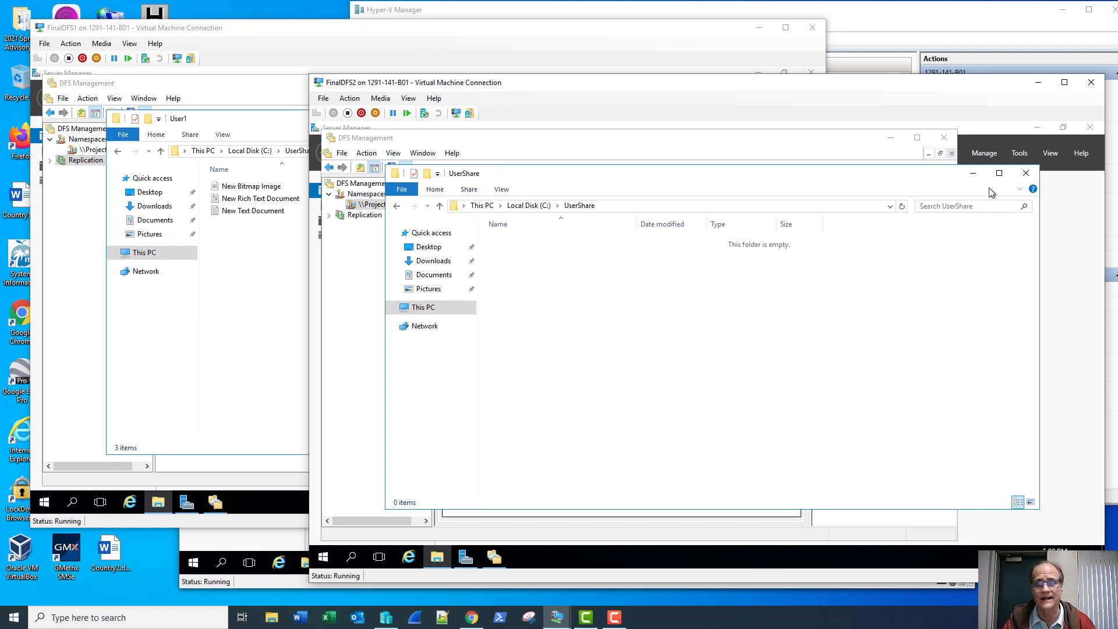
pyautogui.click(1027, 173)
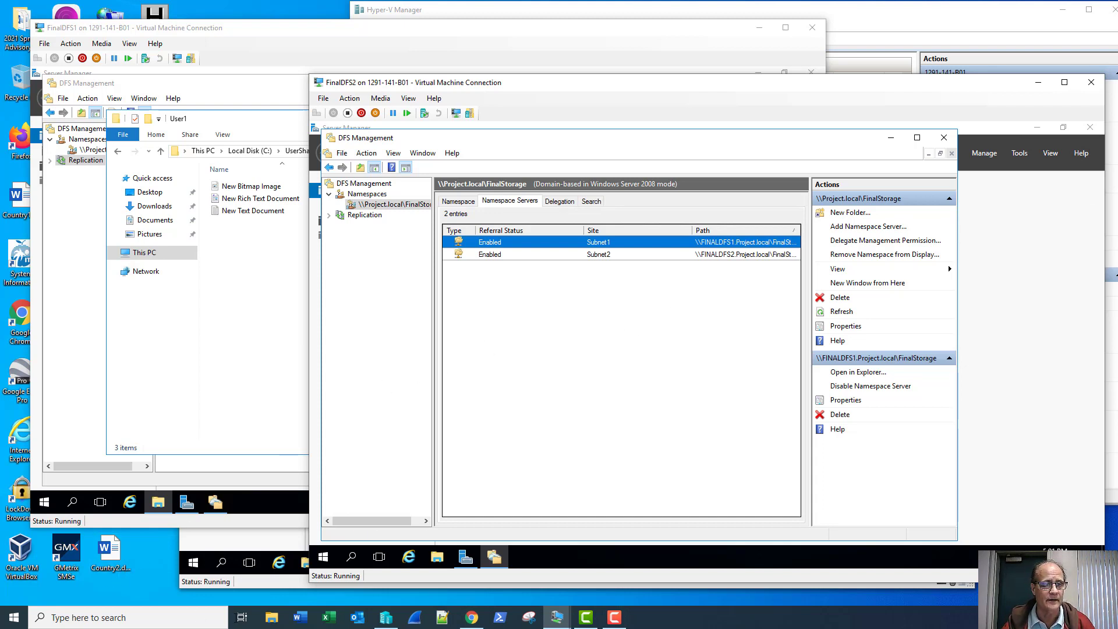
pyautogui.click(615, 618)
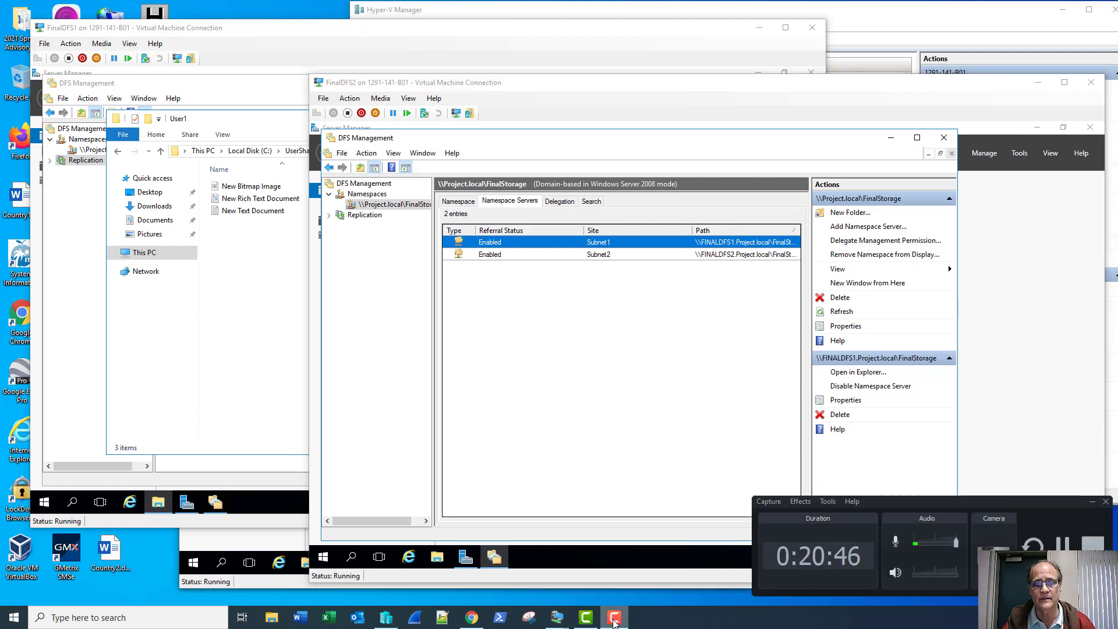